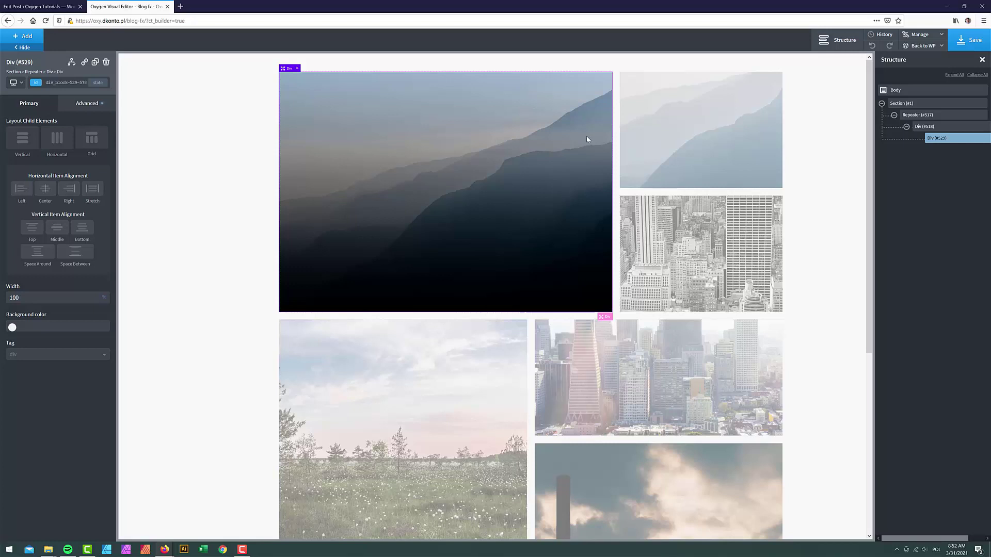
- Review the repeater's grid layout settings, including its child span overrides, and the resulting post grid
{"action": "left_click", "coordinate": [917, 115]}
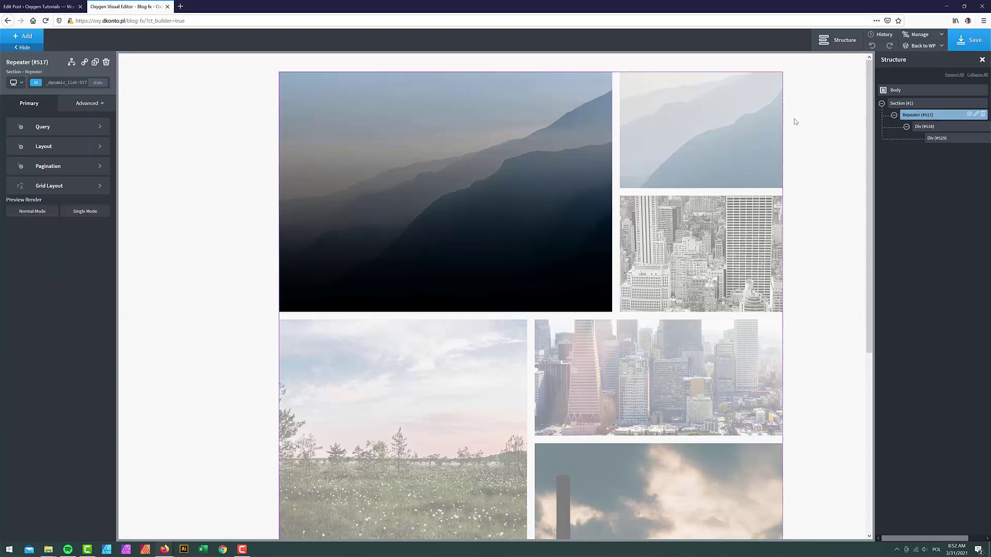
{"action": "left_click", "coordinate": [72, 190]}
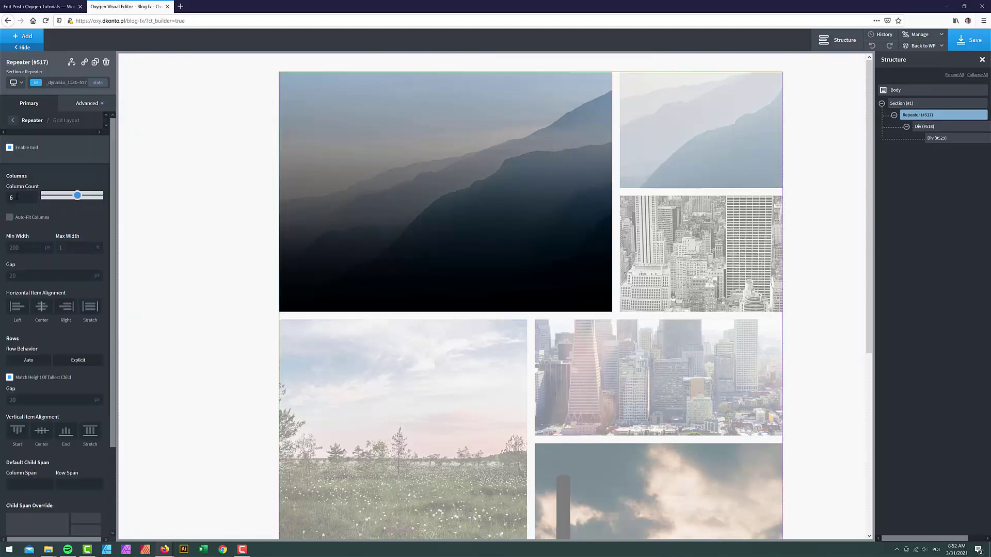
{"action": "scroll", "coordinate": [91, 438], "scroll_direction": "down", "scroll_amount": 2}
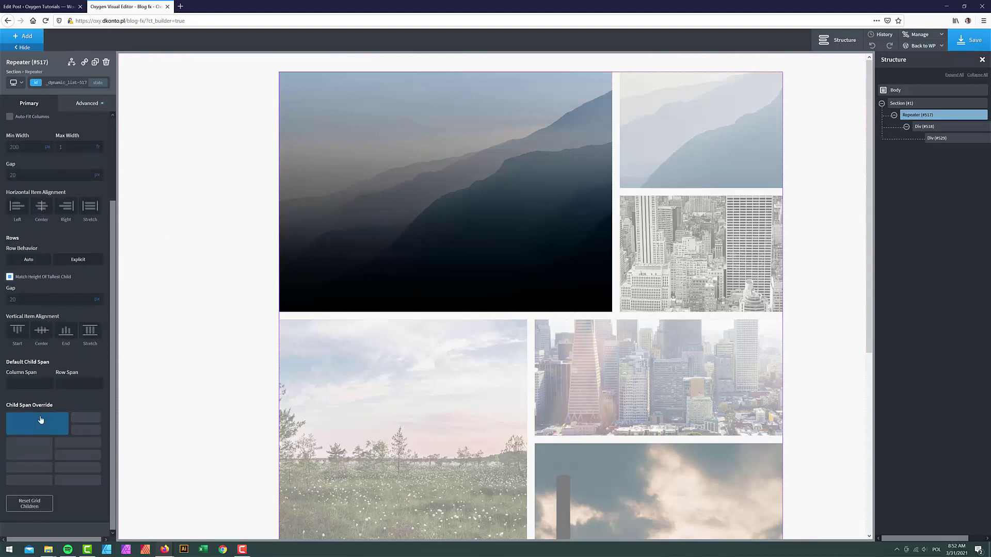
{"action": "scroll", "coordinate": [334, 332], "scroll_direction": "down", "scroll_amount": 5}
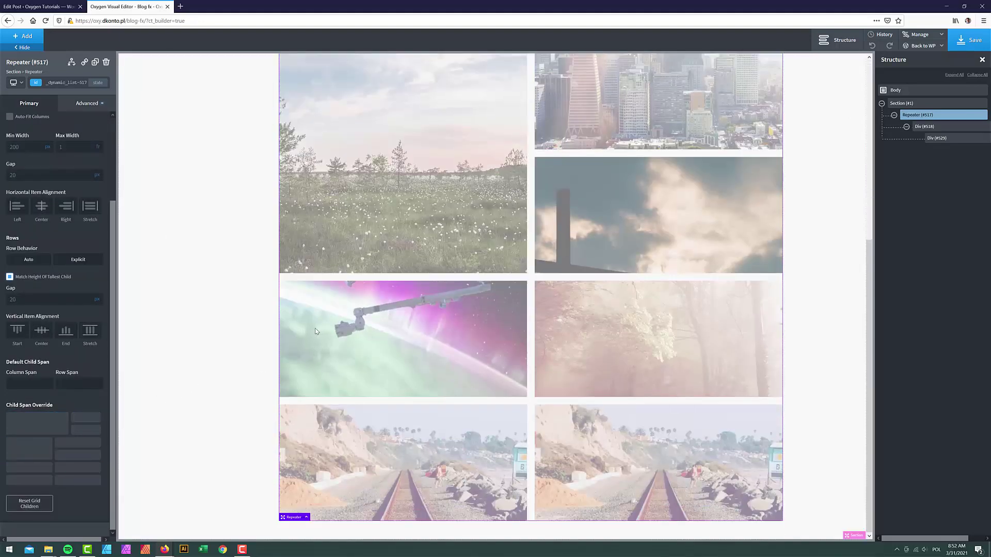
{"action": "scroll", "coordinate": [317, 331], "scroll_direction": "up", "scroll_amount": 3}
{"action": "scroll", "coordinate": [316, 330], "scroll_direction": "up", "scroll_amount": 2}
- Inspect the background image and gradient settings of the inner div inside the first repeater item
{"action": "left_click", "coordinate": [400, 110]}
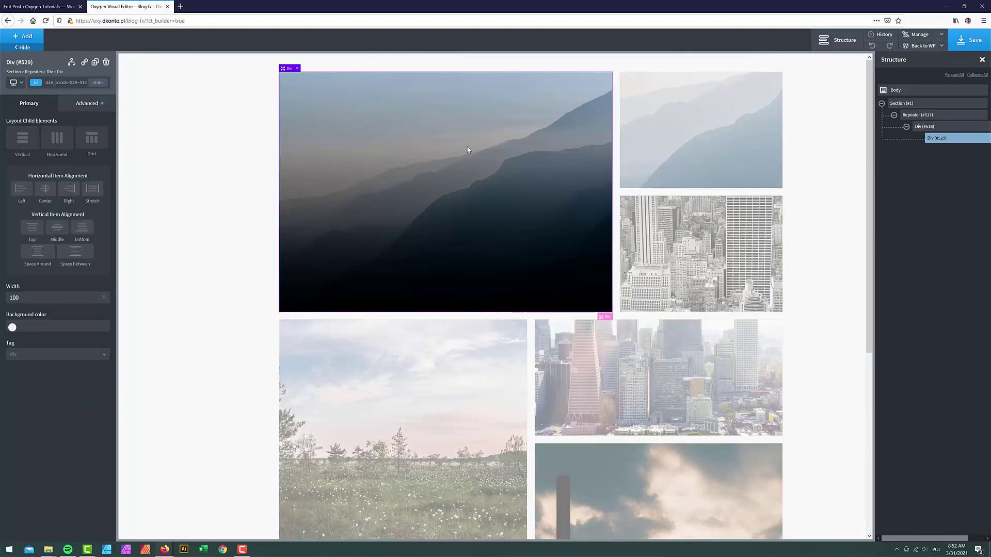
{"action": "left_click", "coordinate": [80, 106]}
{"action": "left_click", "coordinate": [67, 127]}
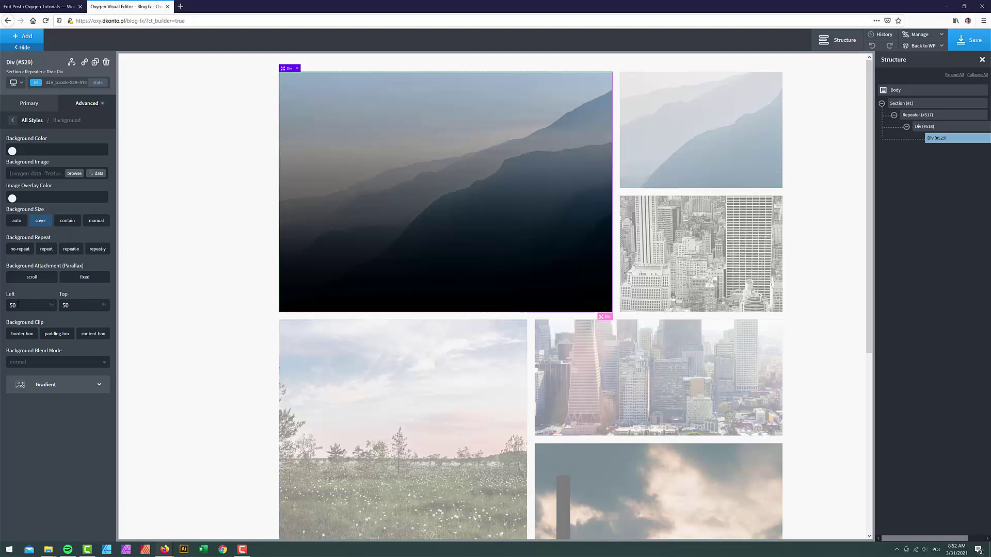
{"action": "left_click", "coordinate": [64, 387]}
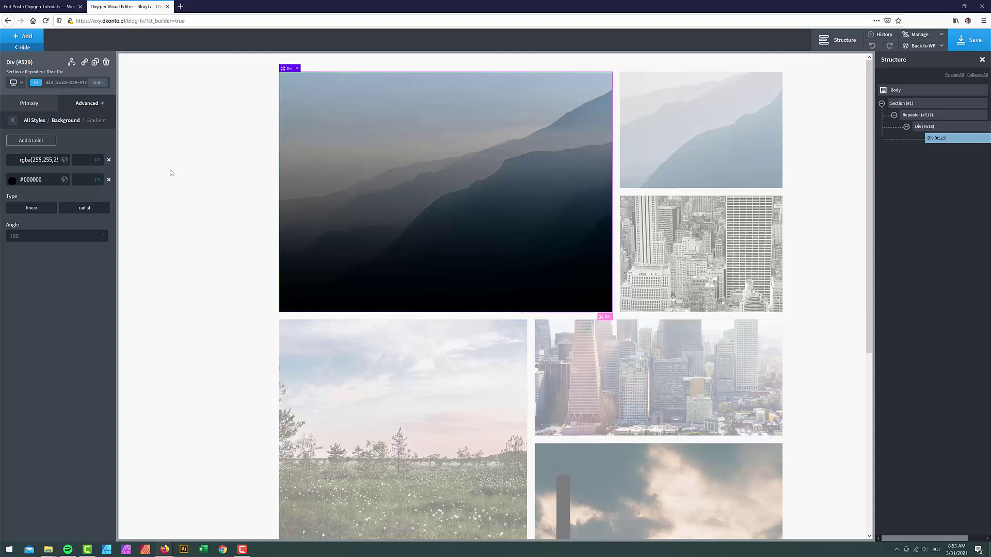
{"action": "left_click", "coordinate": [13, 120]}
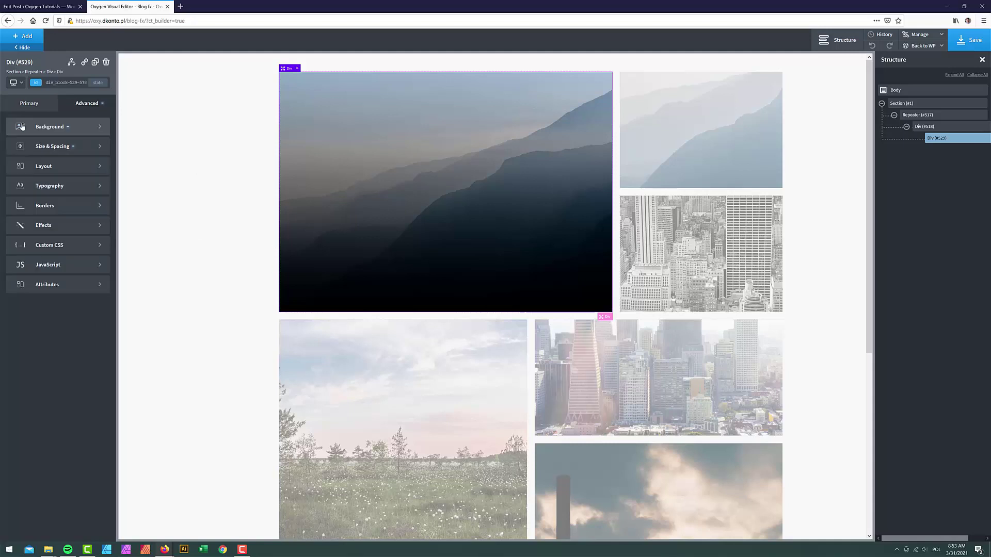
- Add the class "host" to the inner div that holds the featured image background
{"action": "left_click", "coordinate": [69, 84]}
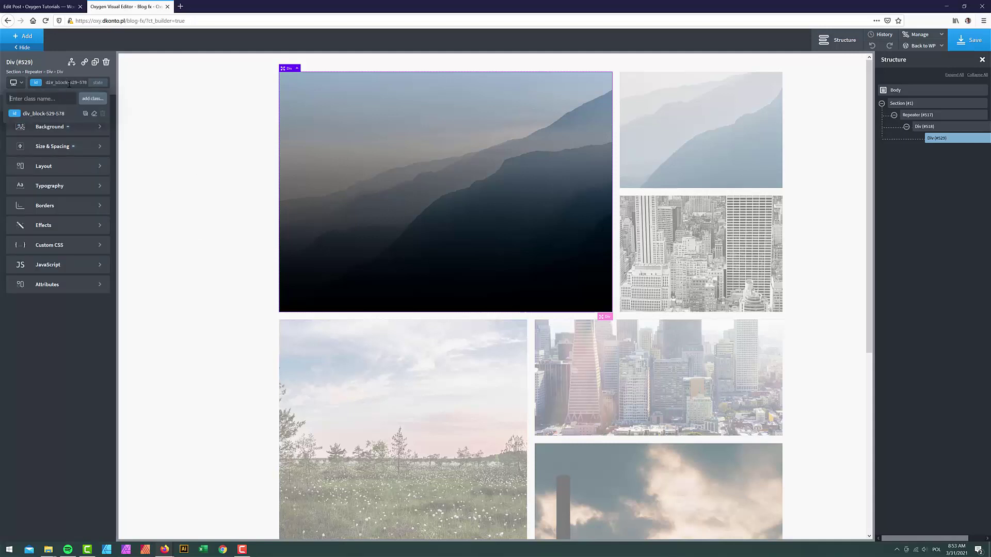
{"action": "type", "text": "host"}
{"action": "left_click", "coordinate": [88, 99]}
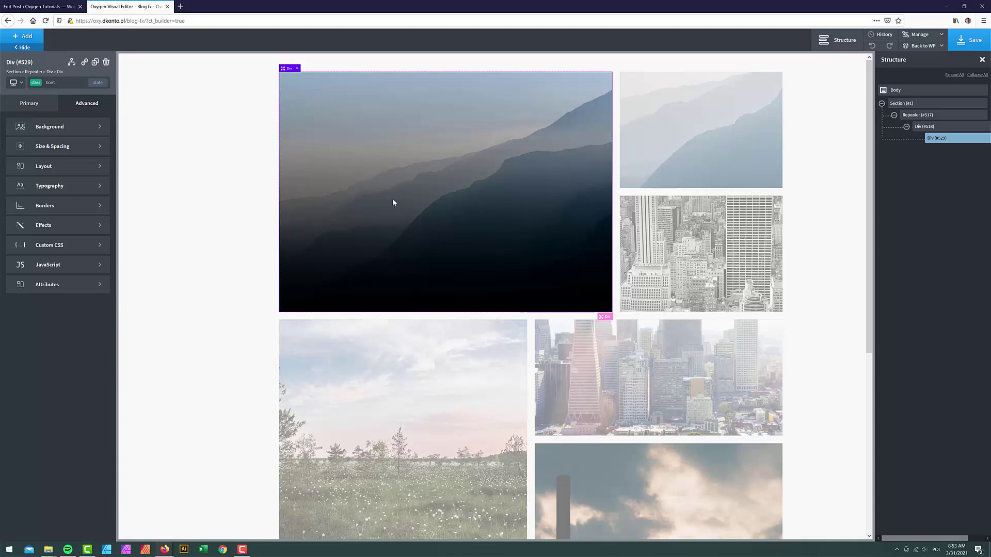
- Nest a new div inside the featured image div and set the repeater's preview render to Single Mode
{"action": "left_click", "coordinate": [33, 38]}
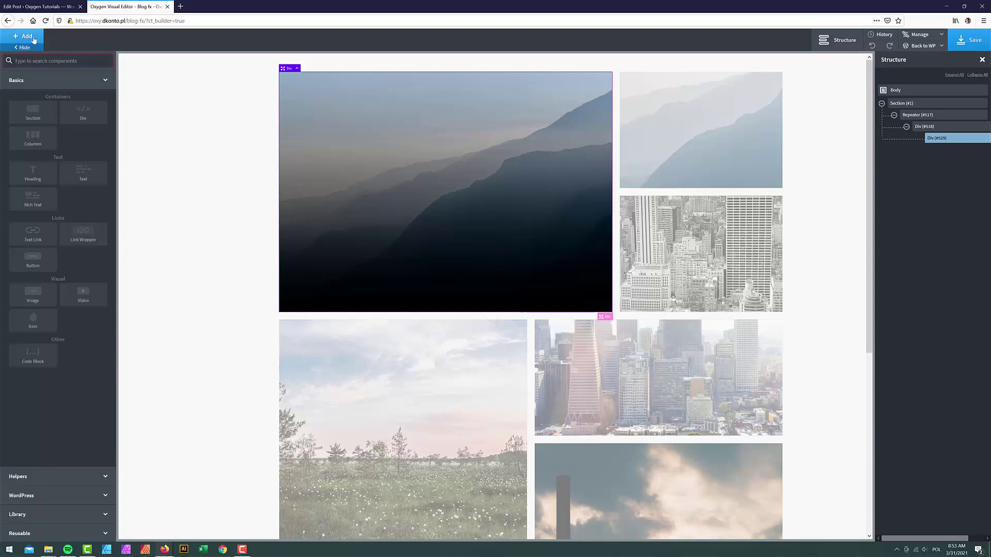
{"action": "type", "text": "div"}
{"action": "left_click", "coordinate": [35, 90]}
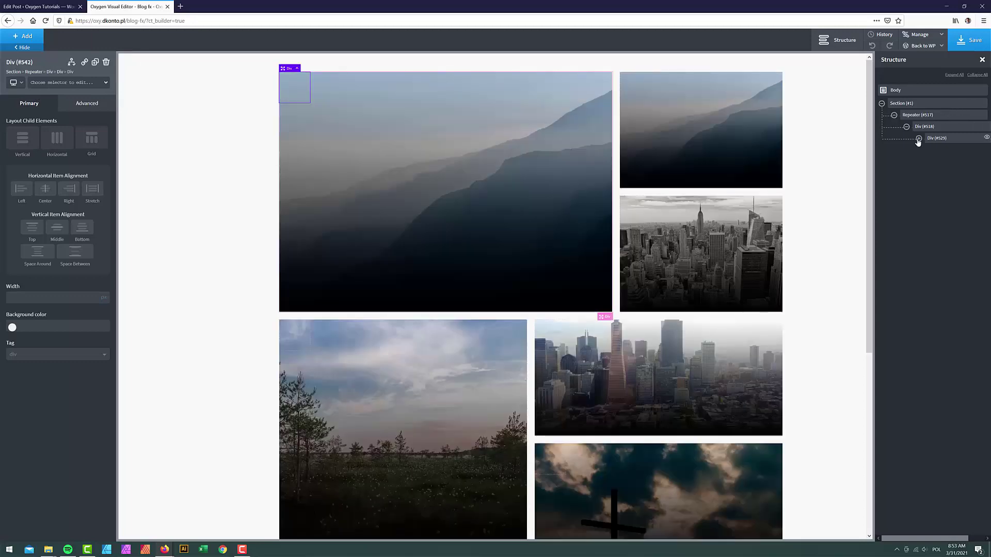
{"action": "left_click", "coordinate": [918, 115]}
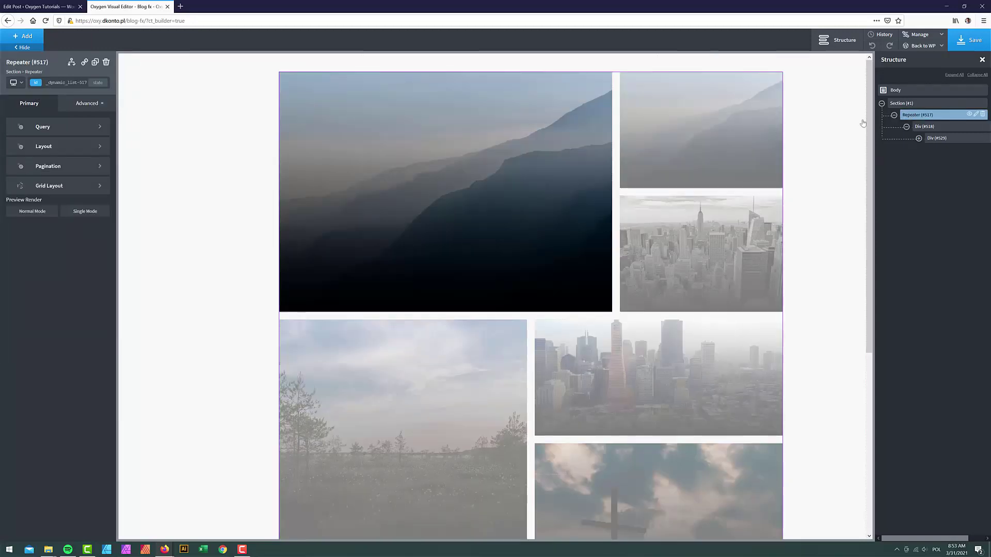
{"action": "left_click", "coordinate": [84, 212]}
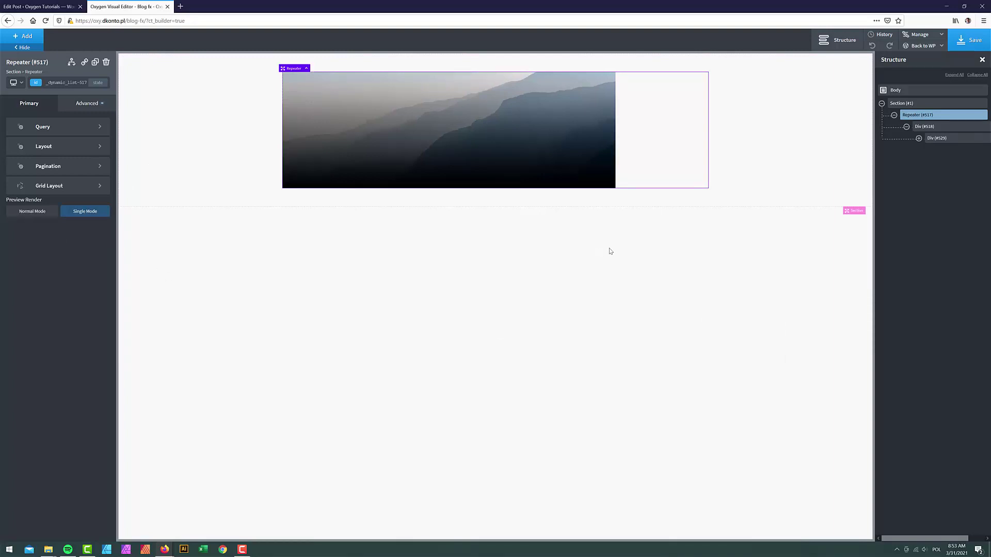
- Add a Text element inside the newly nested div
{"action": "left_click", "coordinate": [918, 139]}
{"action": "left_click", "coordinate": [963, 151]}
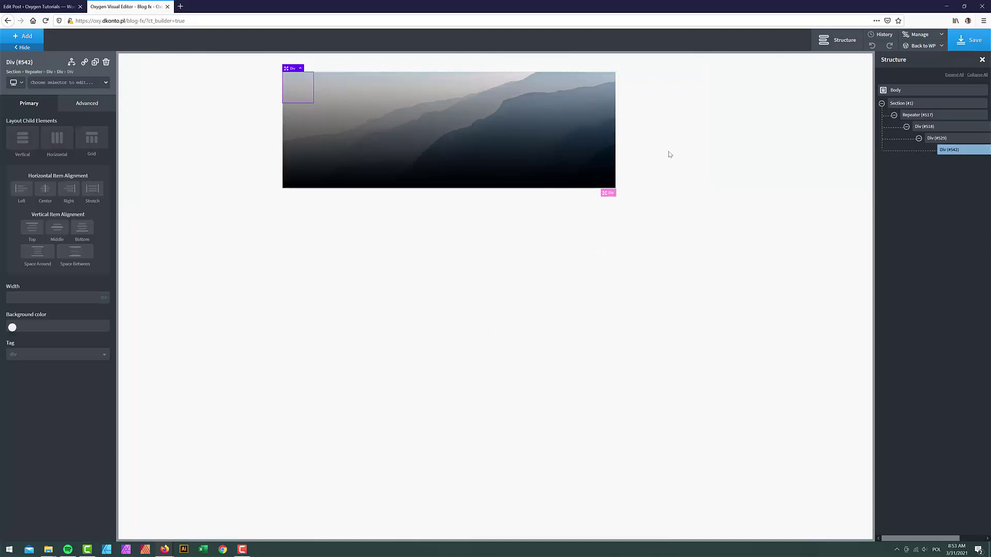
{"action": "left_click", "coordinate": [27, 39]}
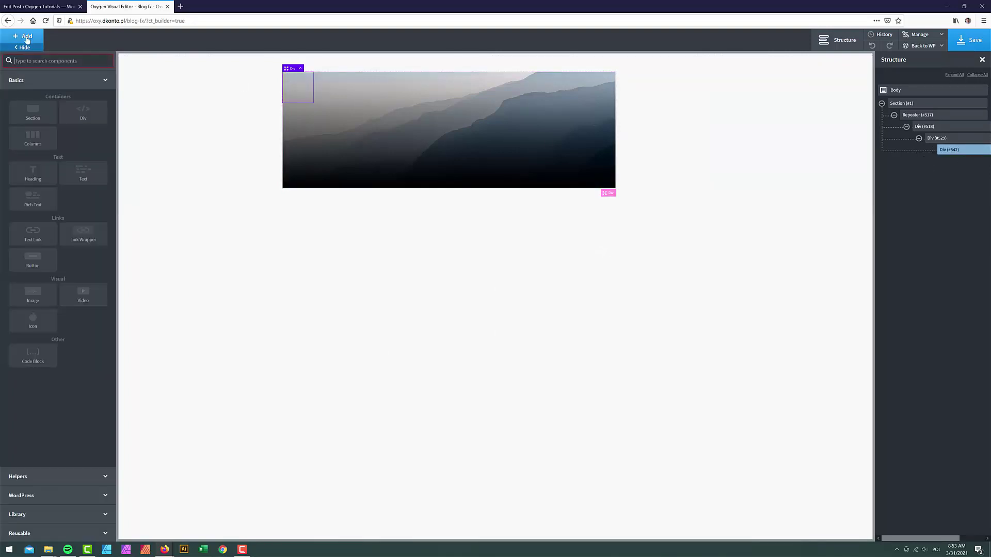
{"action": "type", "text": "h"}
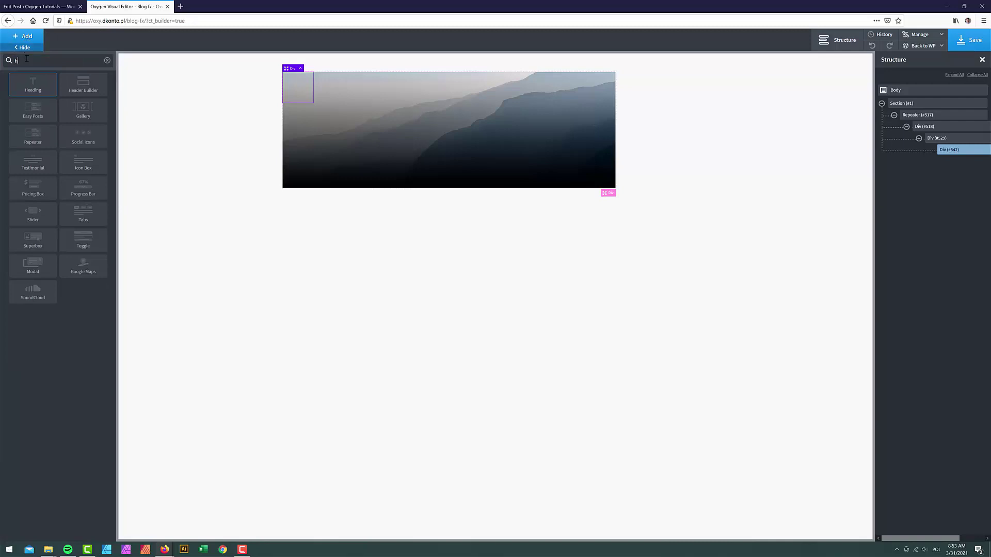
{"action": "type", "text": "tex"}
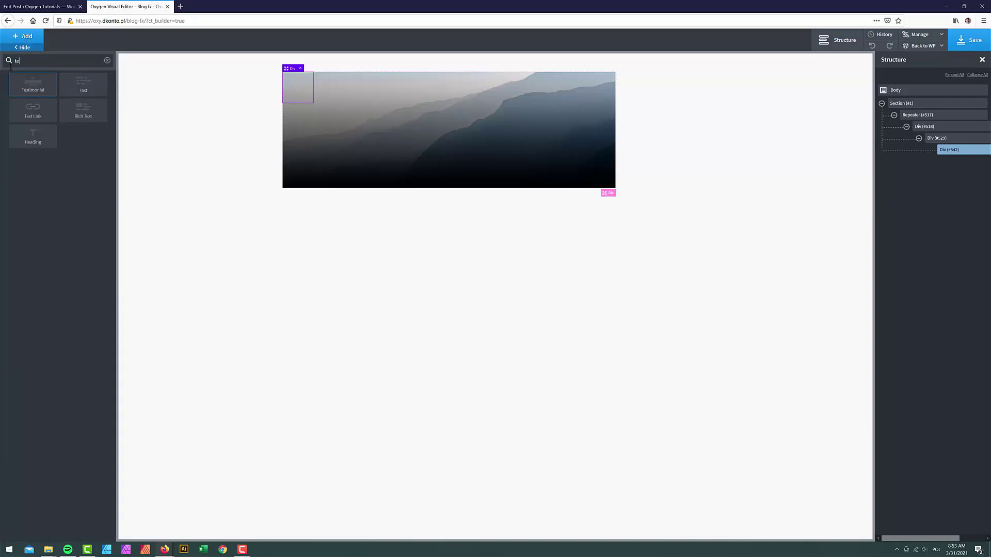
{"action": "left_click", "coordinate": [35, 85]}
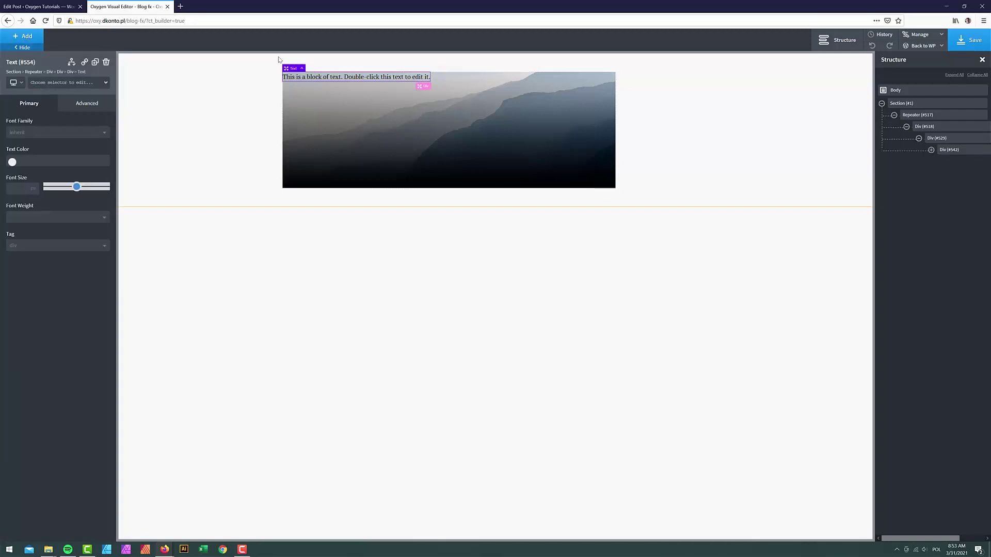
- Open the placeholder text for editing and set its text color to the network white global color
{"action": "double_click", "coordinate": [313, 77]}
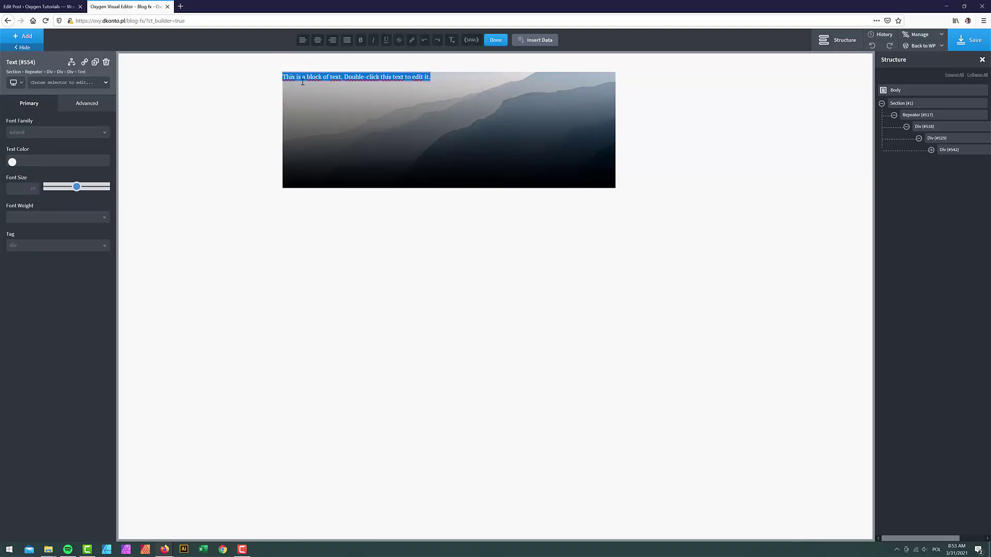
{"action": "left_click", "coordinate": [13, 163]}
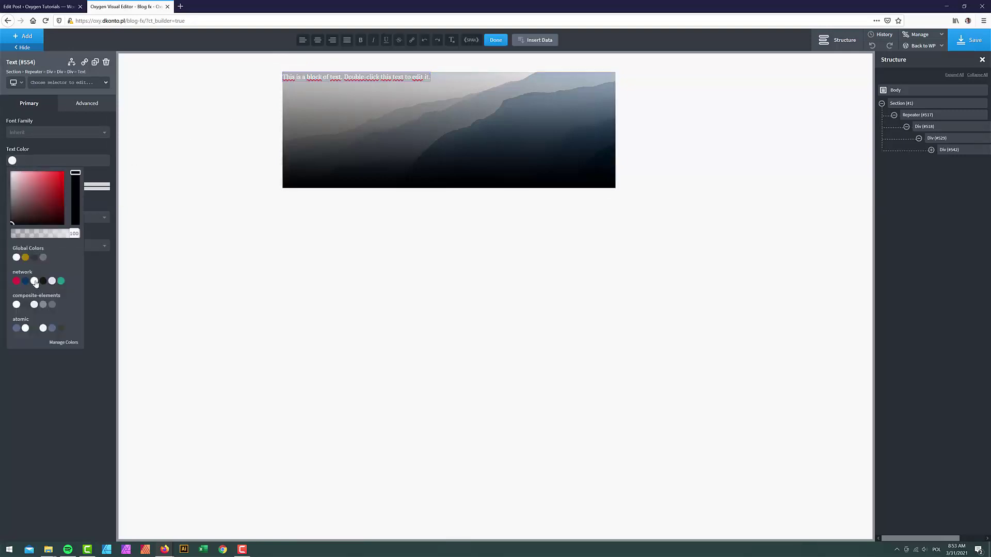
{"action": "left_click", "coordinate": [34, 281]}
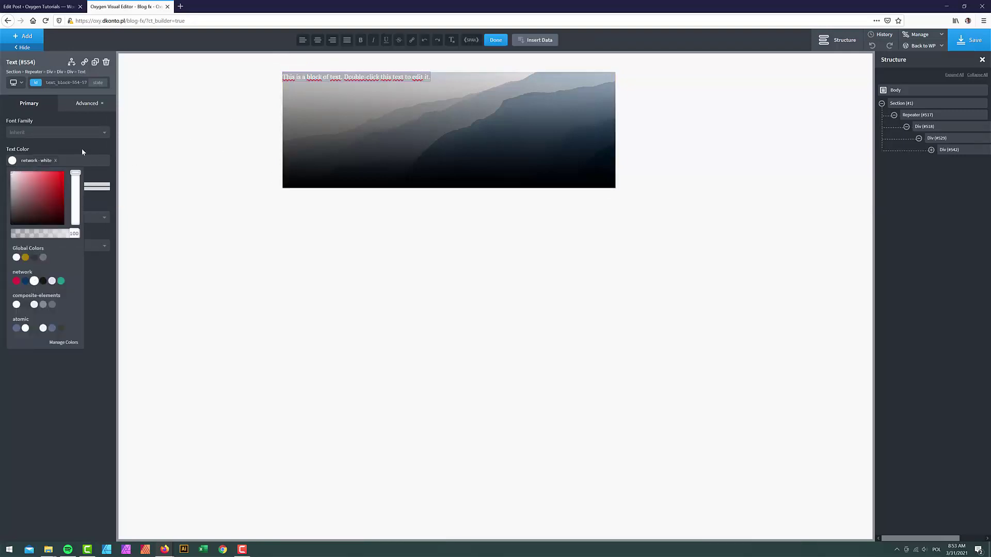
- Replace the placeholder text with dynamic post data for the category taxonomy, leaving the separator empty
{"action": "left_click", "coordinate": [536, 40]}
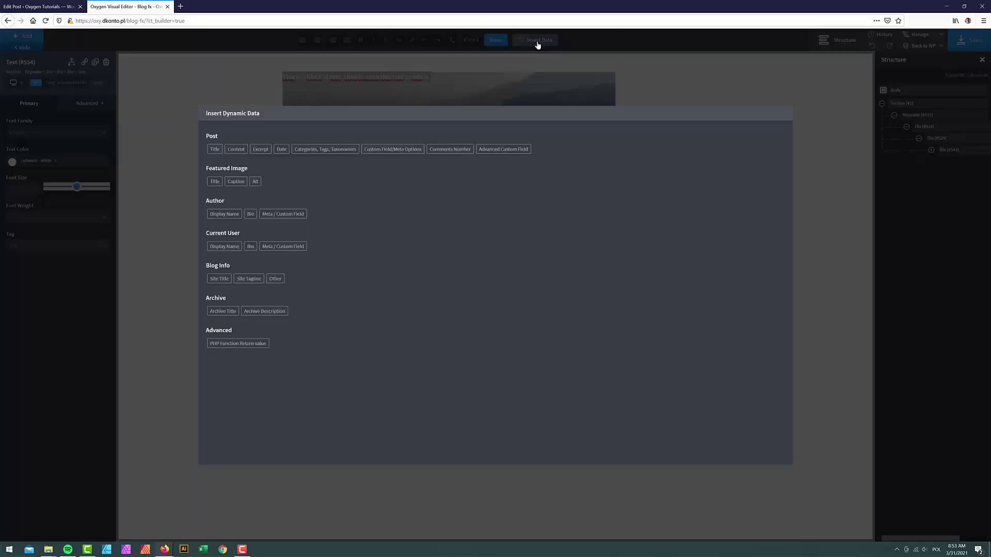
{"action": "left_click", "coordinate": [333, 149]}
{"action": "left_click", "coordinate": [244, 156]}
{"action": "left_click", "coordinate": [235, 167]}
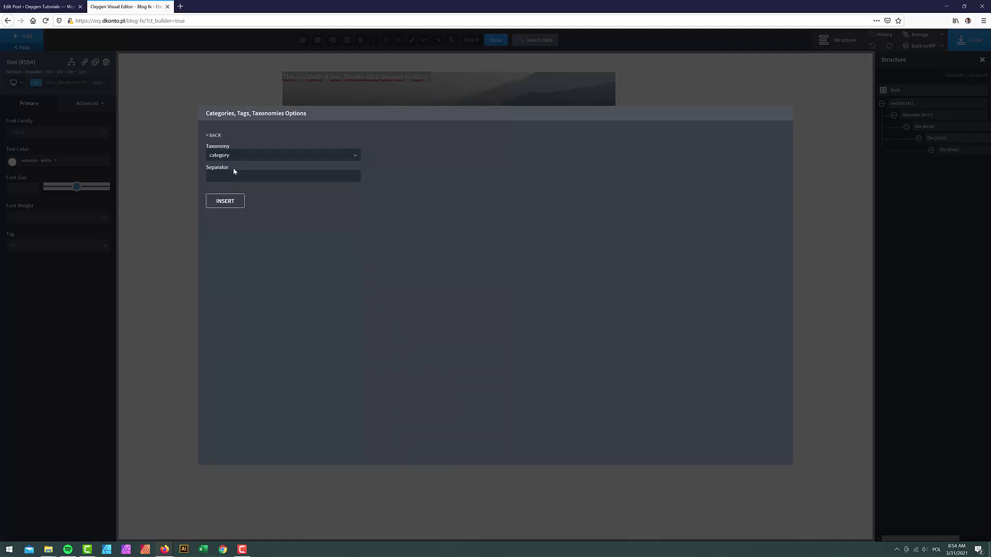
{"action": "left_click", "coordinate": [233, 201]}
{"action": "left_click", "coordinate": [495, 40]}
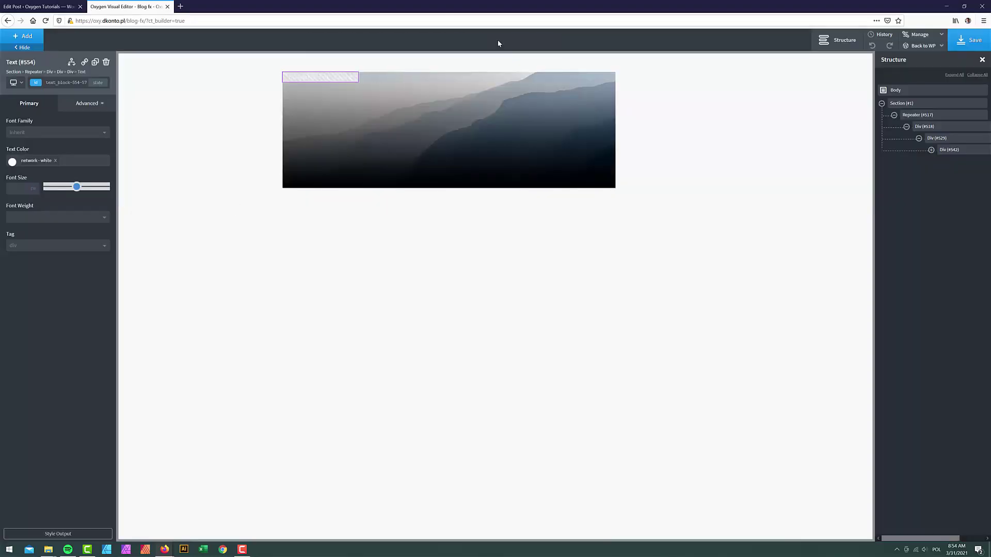
- Set the category text's font family to Display (Poppins) and its font size to 12
{"action": "left_click", "coordinate": [32, 135]}
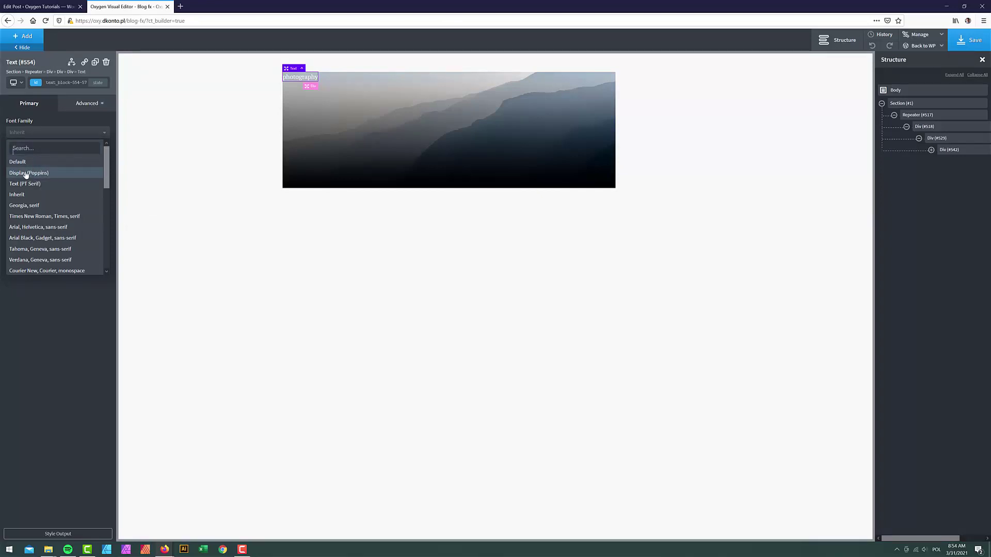
{"action": "left_click", "coordinate": [25, 174]}
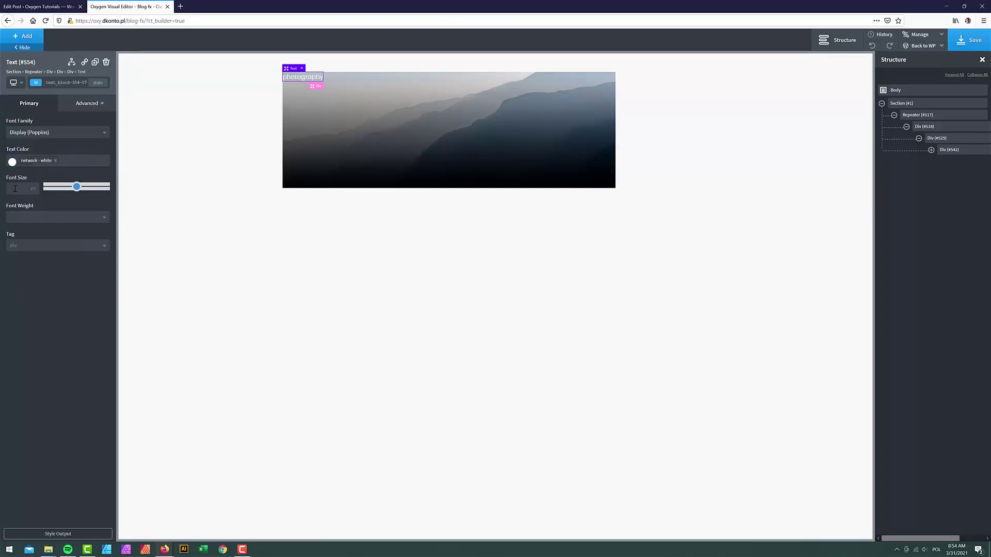
{"action": "left_click", "coordinate": [15, 188]}
{"action": "type", "text": "12"}
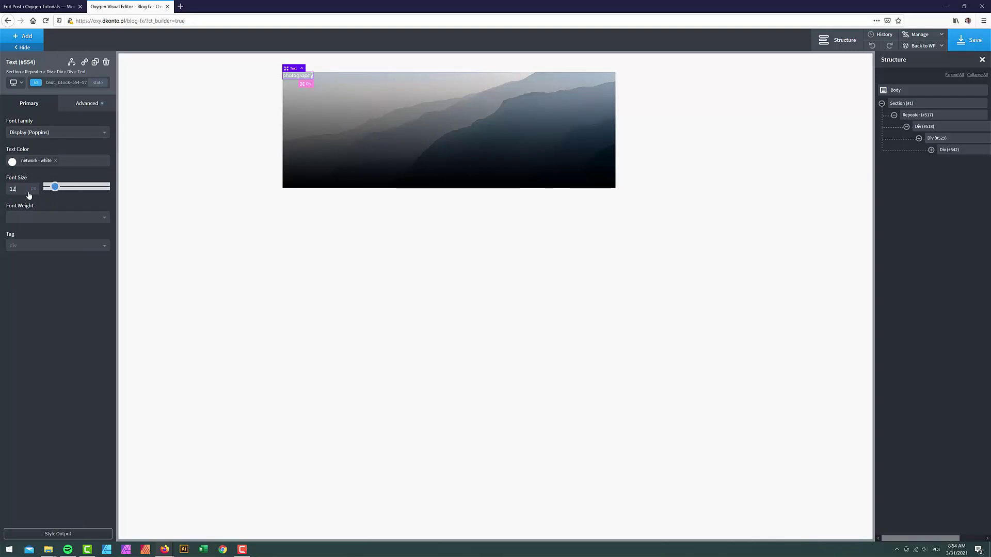
- Add a Heading element below the category text, inside the same nested div
{"action": "left_click", "coordinate": [931, 151]}
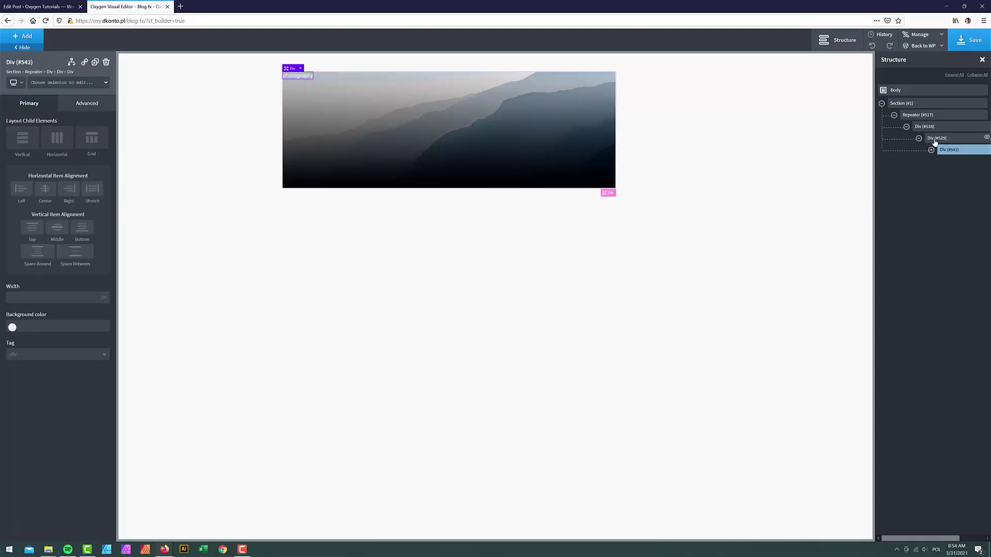
{"action": "left_click", "coordinate": [931, 150]}
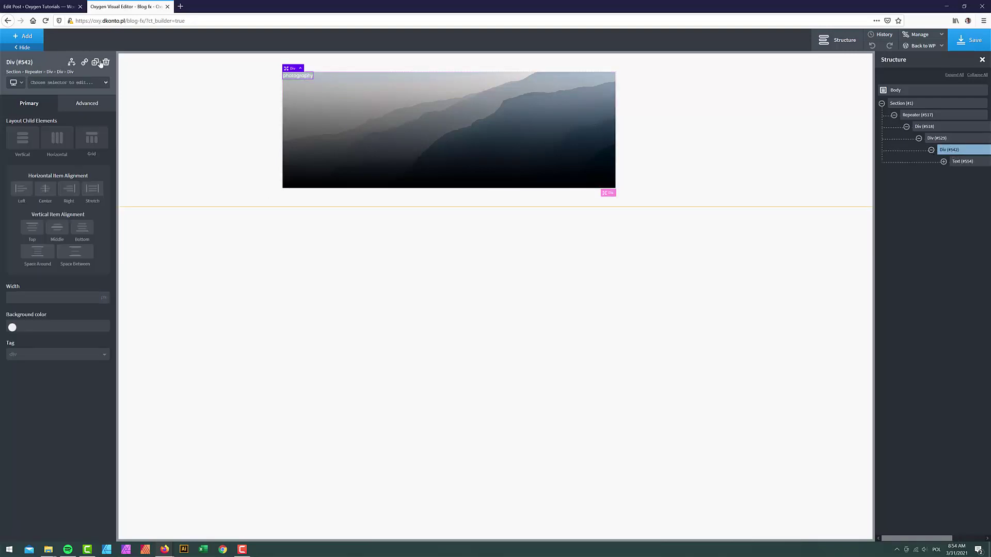
{"action": "left_click", "coordinate": [35, 38]}
{"action": "type", "text": "he"}
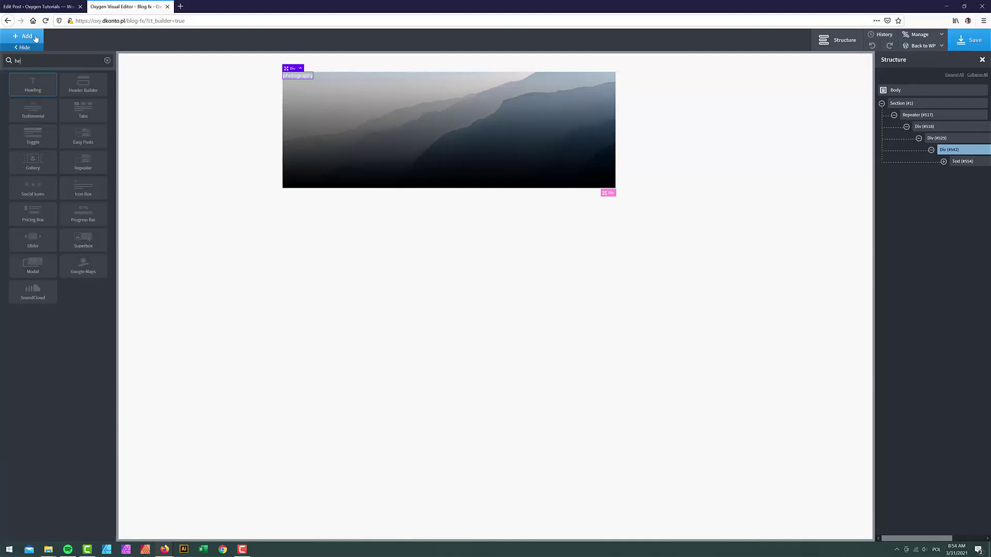
{"action": "left_click", "coordinate": [35, 82]}
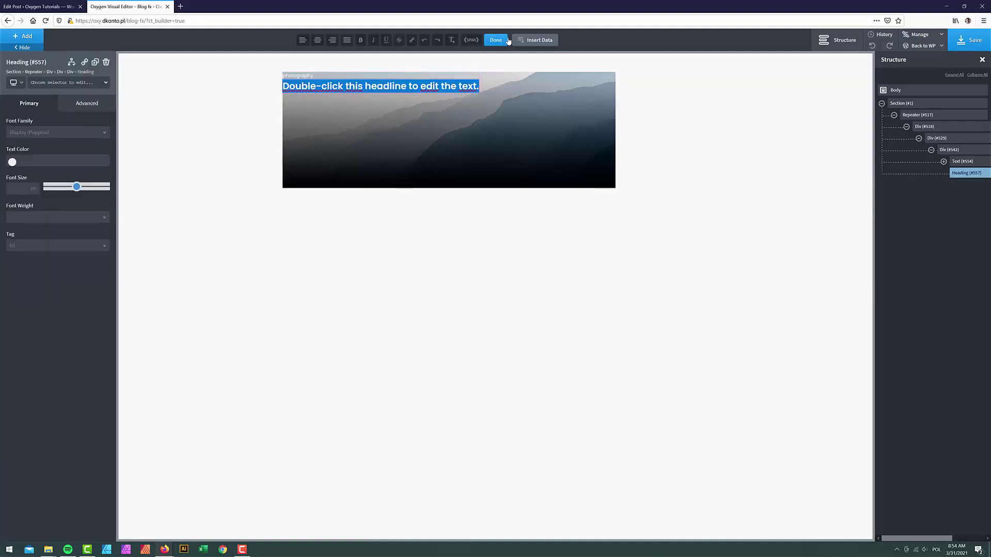
- Replace the heading's placeholder text with the dynamic post title, without a link
{"action": "left_click", "coordinate": [535, 40]}
{"action": "left_click", "coordinate": [214, 149]}
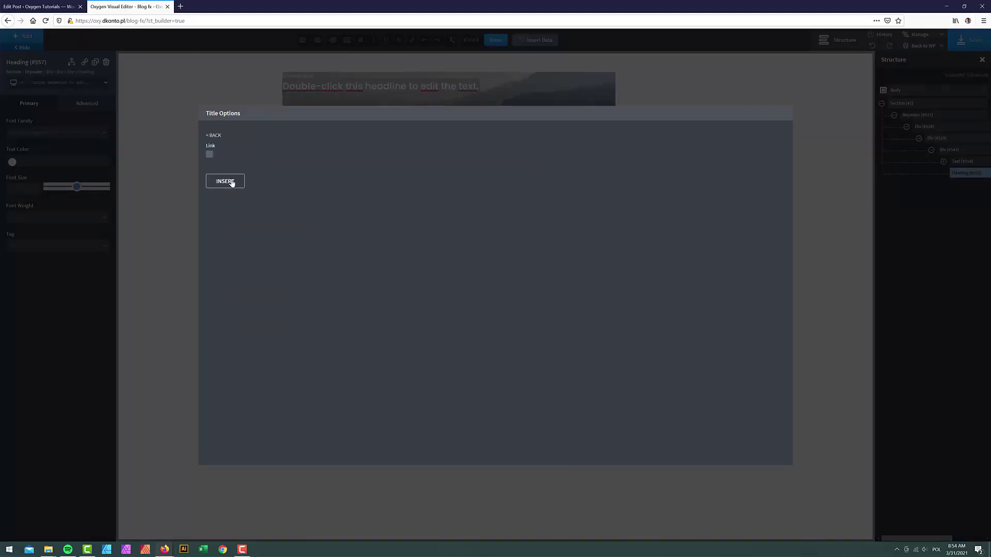
{"action": "left_click", "coordinate": [231, 181]}
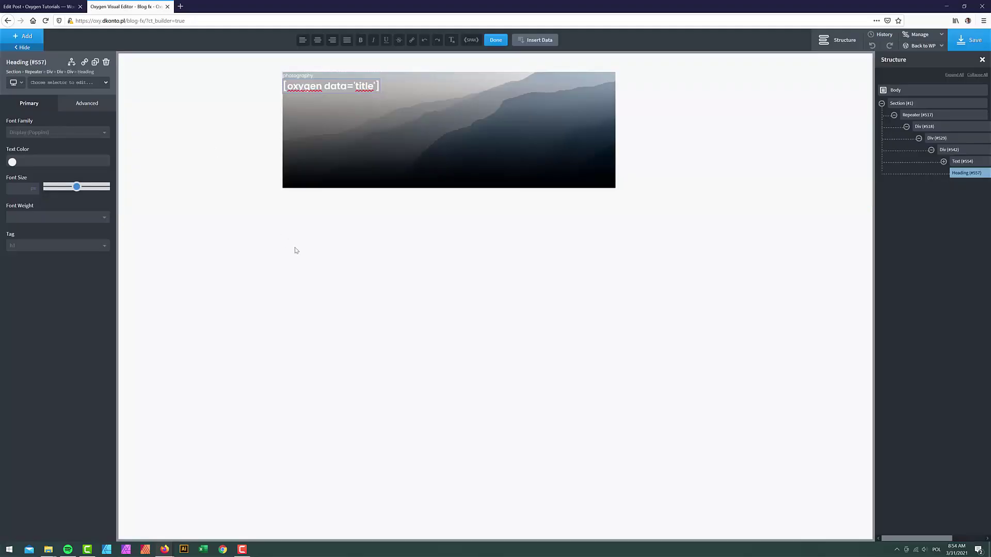
{"action": "left_click", "coordinate": [496, 41]}
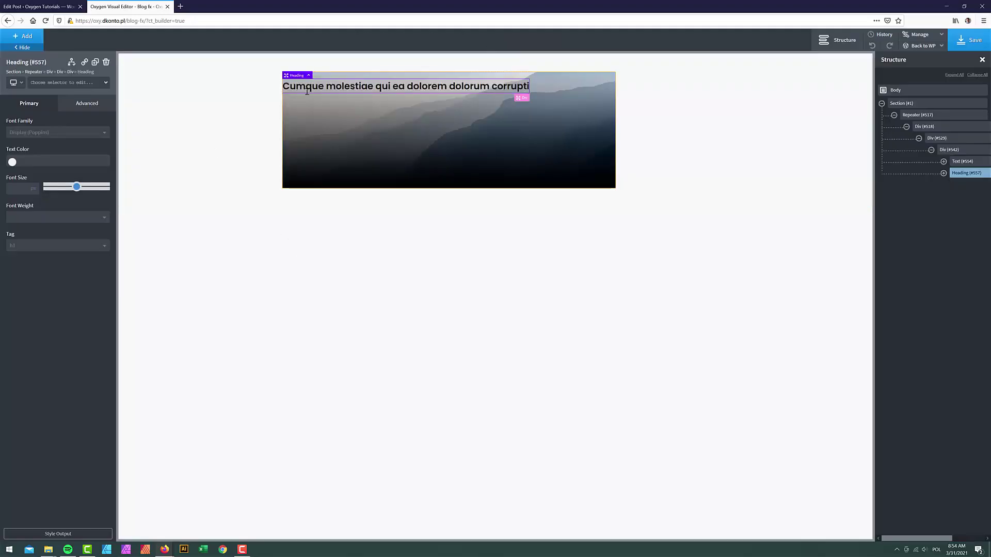
- Set the post title heading's text color to the network white global color and its font weight to 500
{"action": "left_click", "coordinate": [12, 162]}
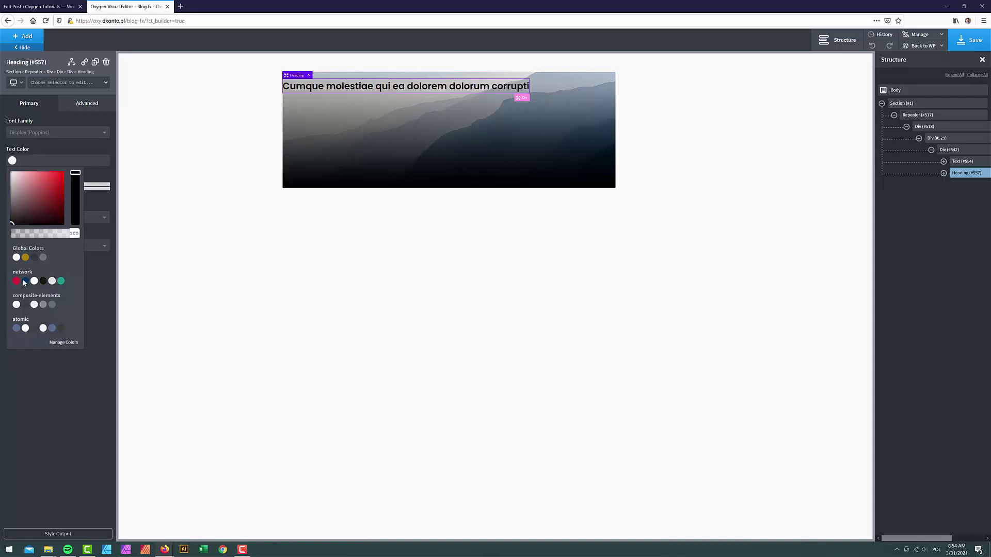
{"action": "left_click", "coordinate": [34, 280]}
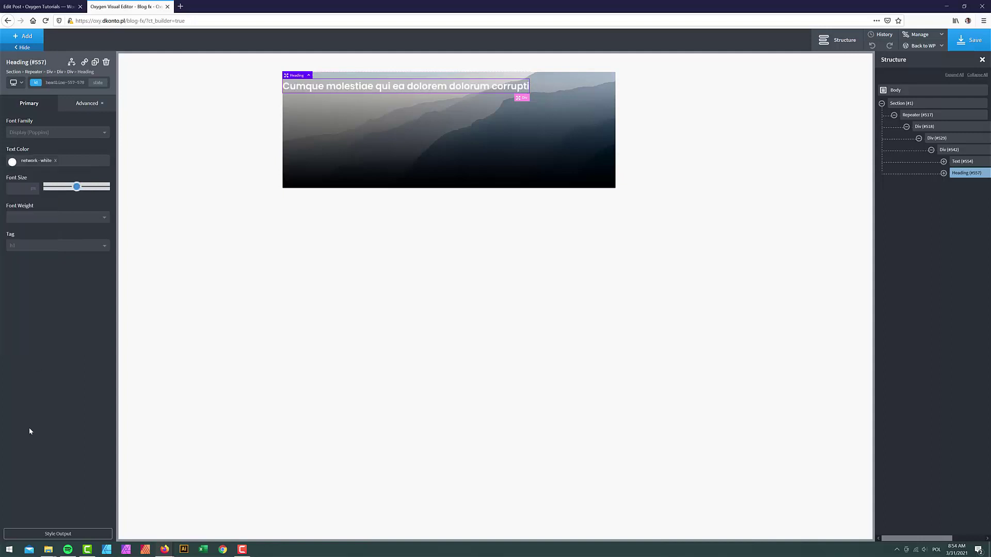
{"action": "left_click", "coordinate": [21, 217]}
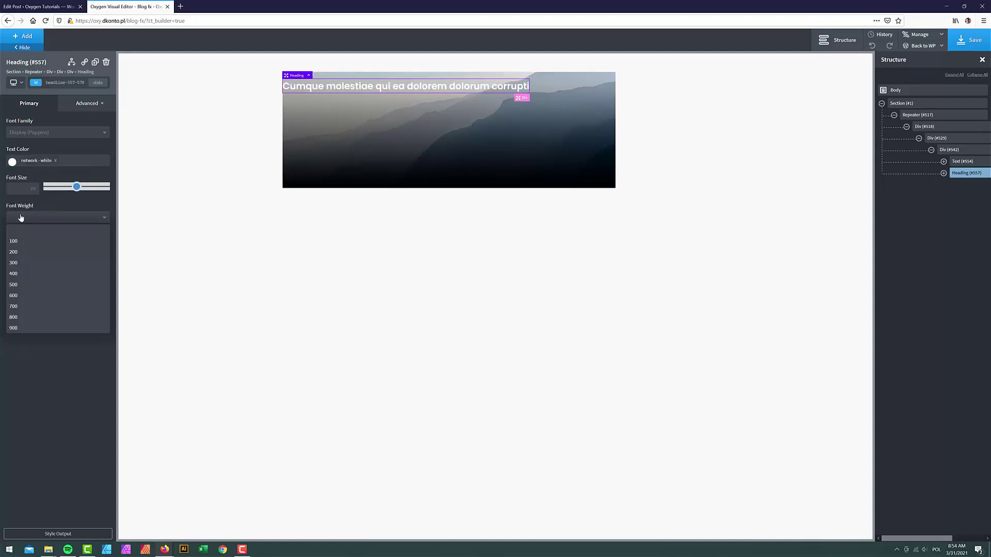
{"action": "left_click", "coordinate": [29, 287]}
- Add a Text element below the title heading, inside the same nested div
{"action": "left_click", "coordinate": [33, 72]}
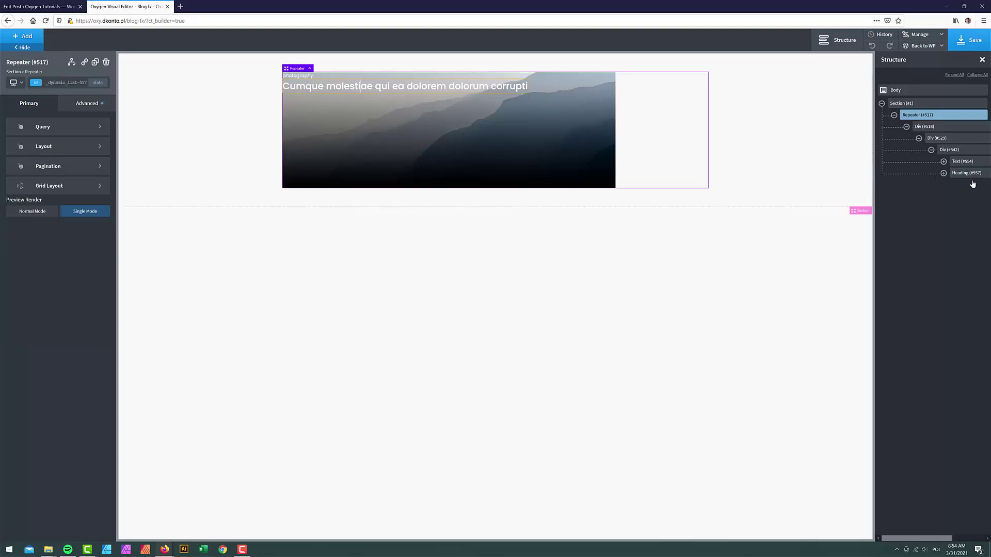
{"action": "left_click", "coordinate": [952, 151]}
{"action": "left_click", "coordinate": [33, 34]}
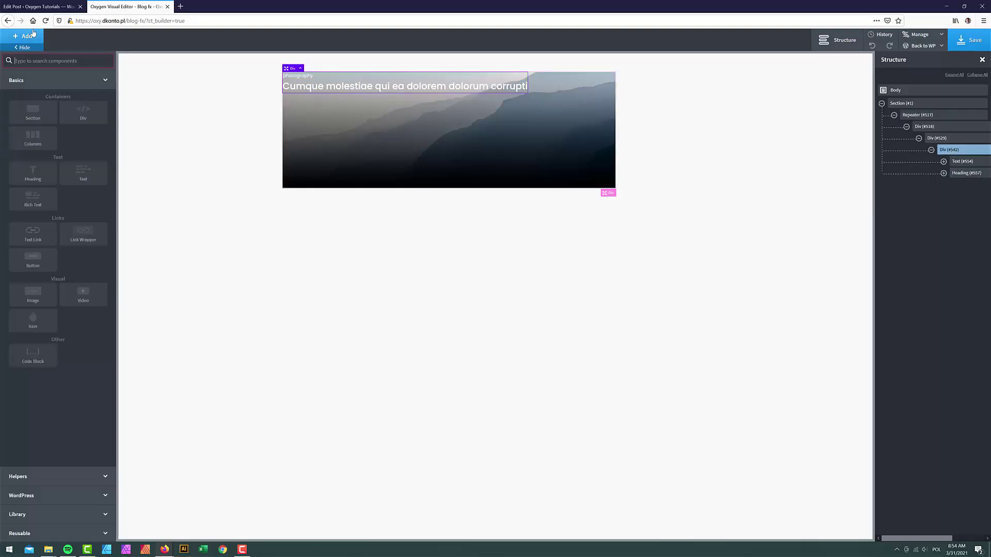
{"action": "type", "text": "text"}
{"action": "left_click", "coordinate": [32, 111]}
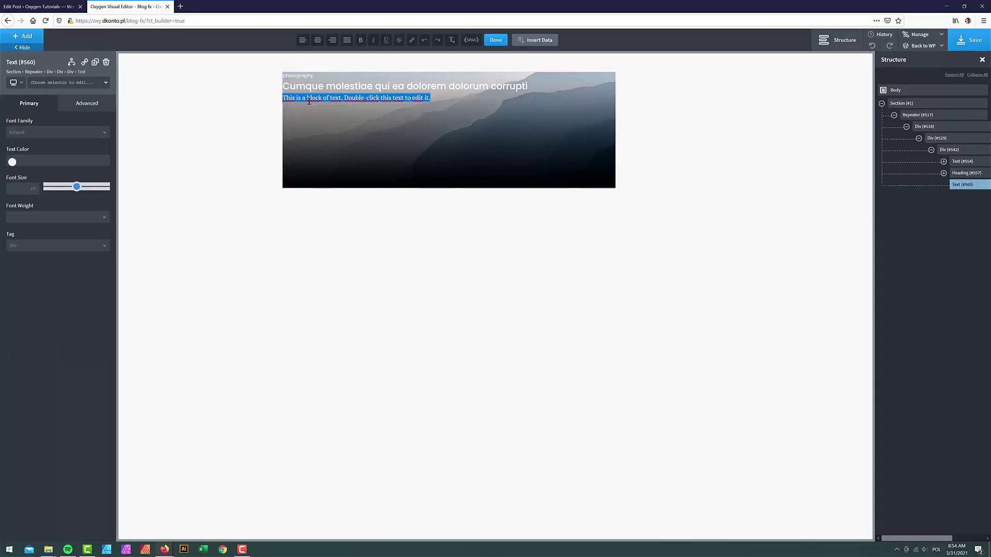
- Color the new text network white and replace its placeholder with the dynamic post excerpt
{"action": "left_click", "coordinate": [12, 162]}
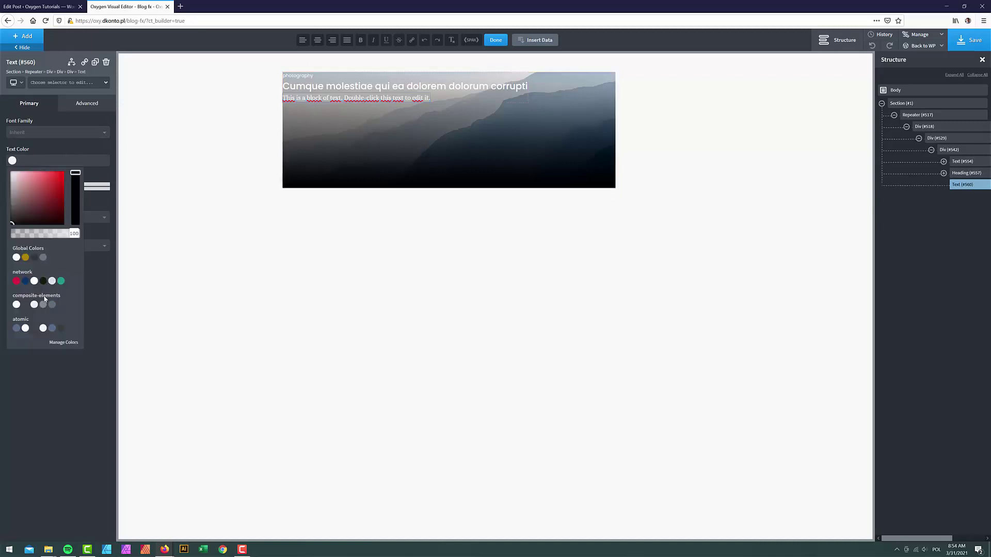
{"action": "left_click", "coordinate": [33, 281]}
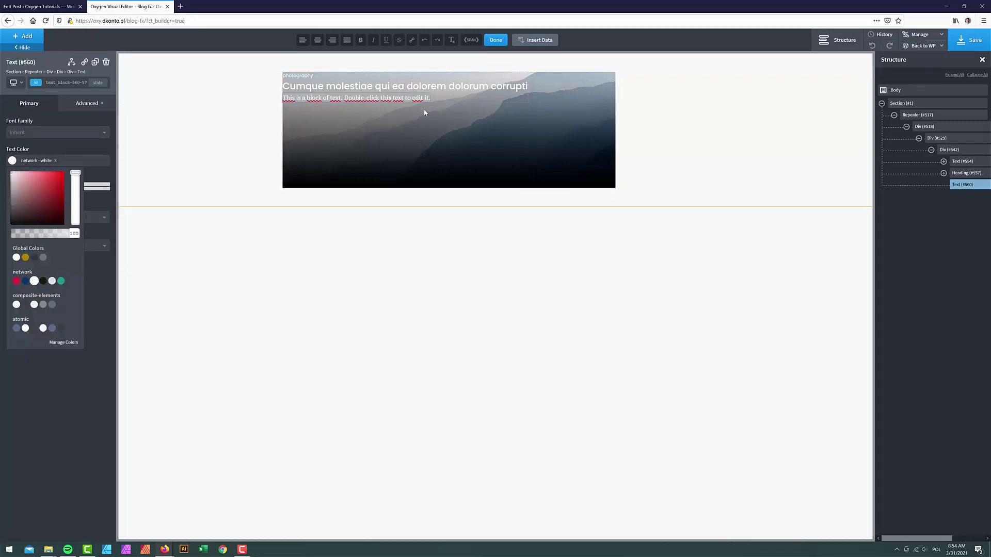
{"action": "left_click", "coordinate": [530, 41]}
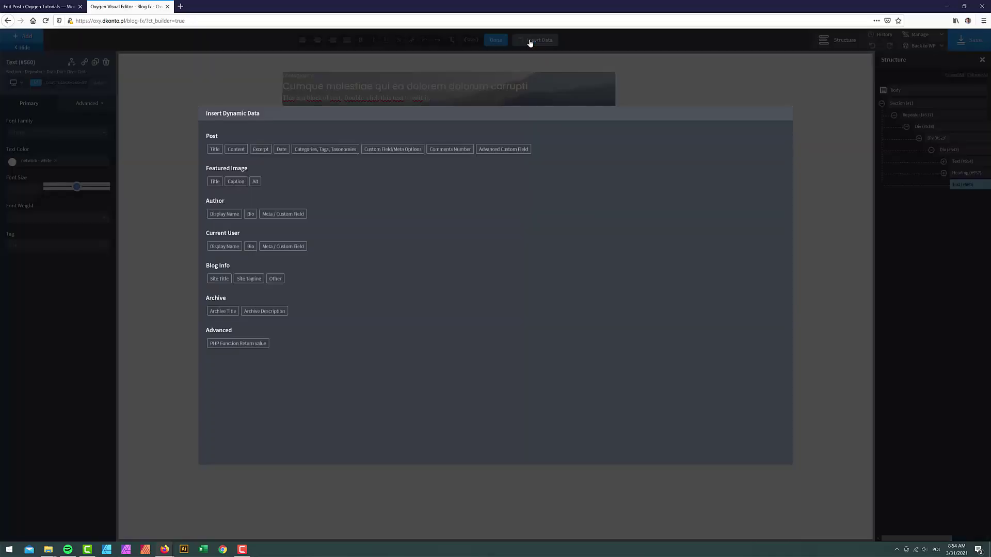
{"action": "left_click", "coordinate": [261, 149]}
{"action": "left_click", "coordinate": [495, 40]}
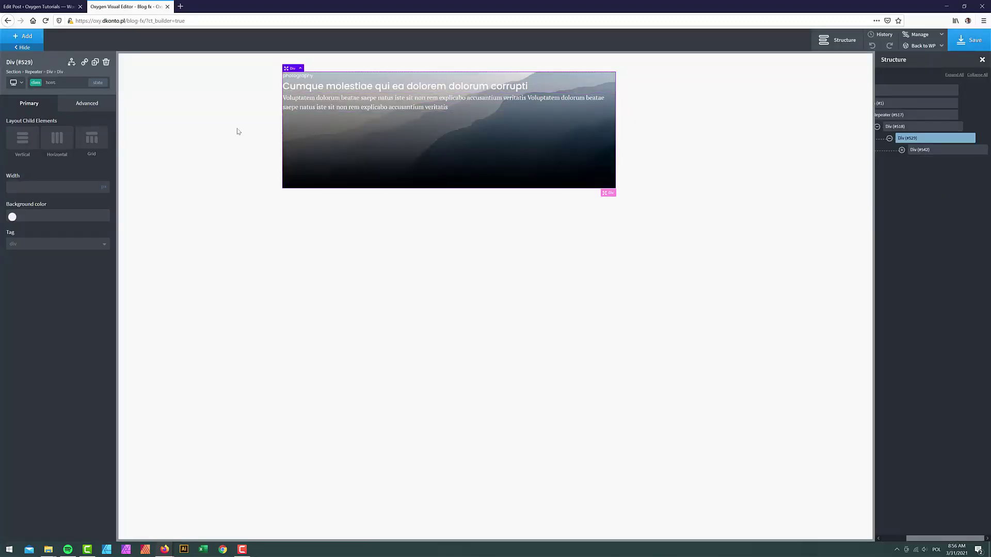
- Add a Text element directly in the outer div, below the nested div, and replace its placeholder with the dynamic post date
{"action": "left_click", "coordinate": [27, 39]}
{"action": "type", "text": "text"}
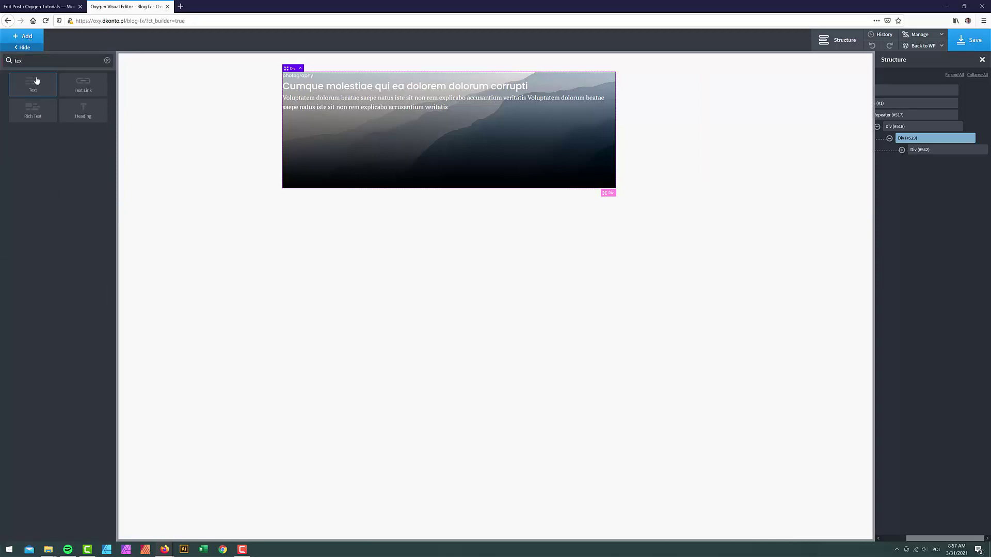
{"action": "left_click", "coordinate": [33, 84]}
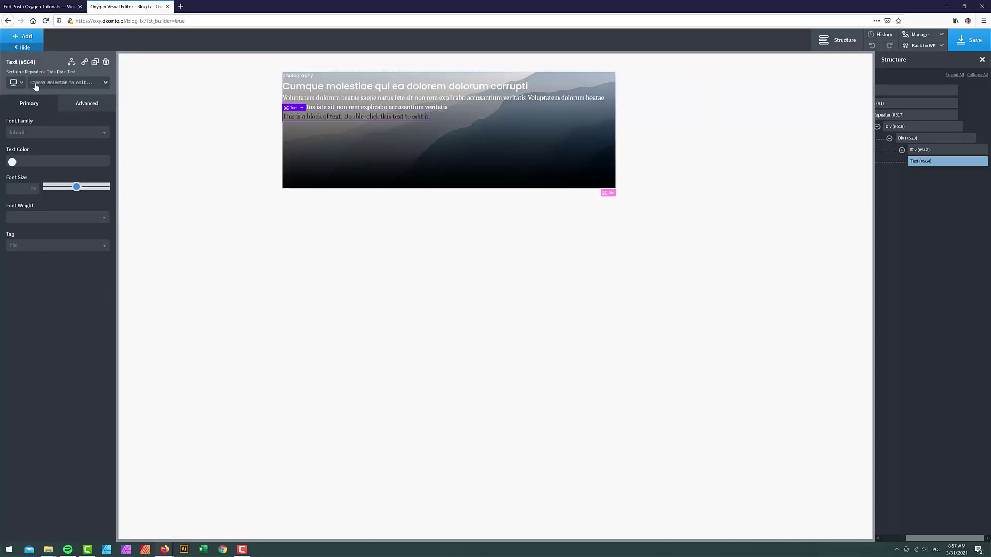
{"action": "double_click", "coordinate": [344, 114]}
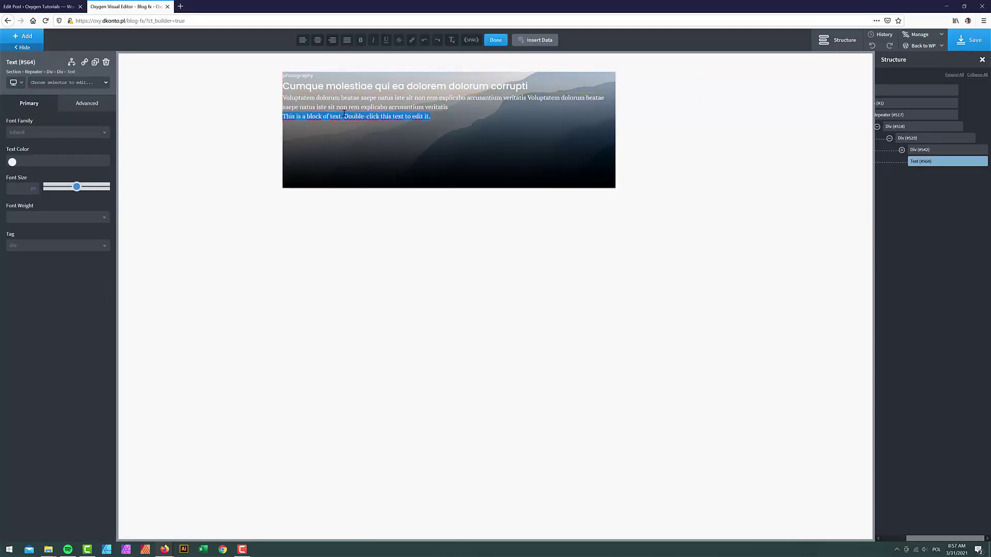
{"action": "left_click", "coordinate": [537, 41]}
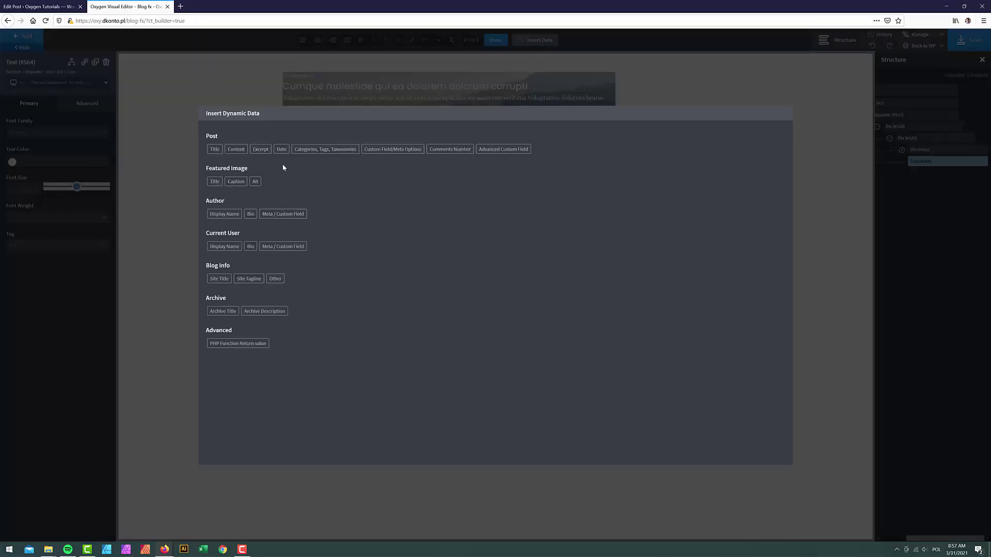
{"action": "left_click", "coordinate": [281, 150]}
{"action": "left_click", "coordinate": [232, 188]}
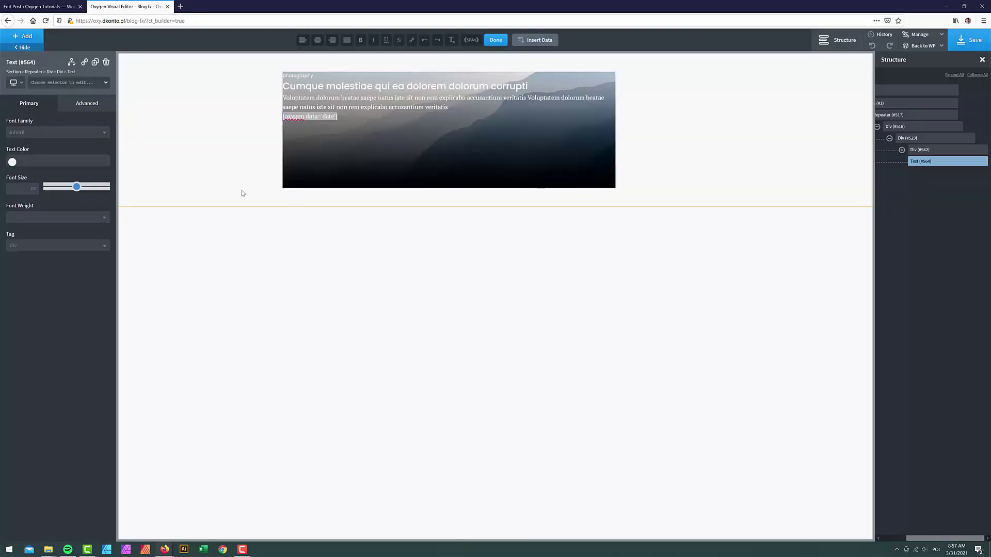
- Set the date text's font family to Display (Poppins) and its color to network white
{"action": "left_click", "coordinate": [31, 135]}
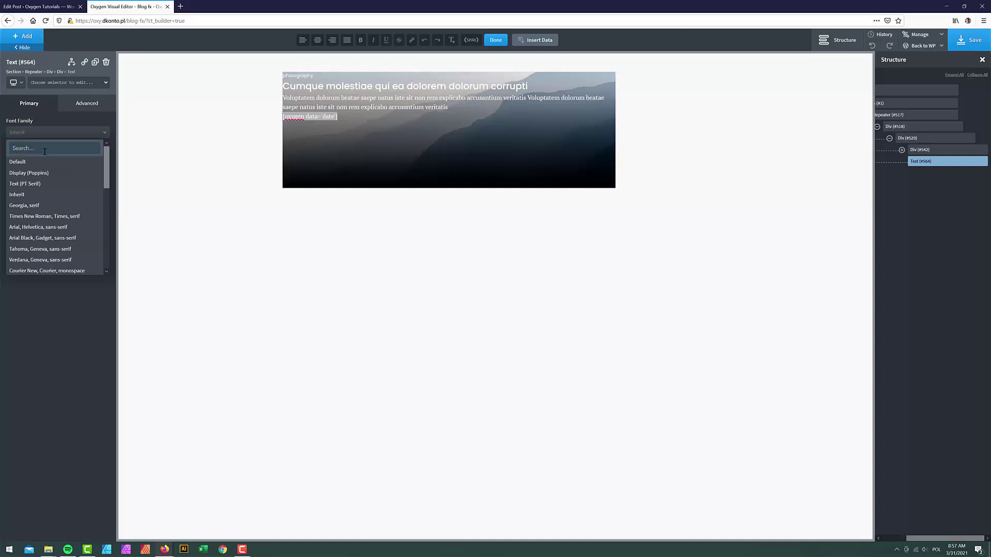
{"action": "left_click", "coordinate": [39, 174]}
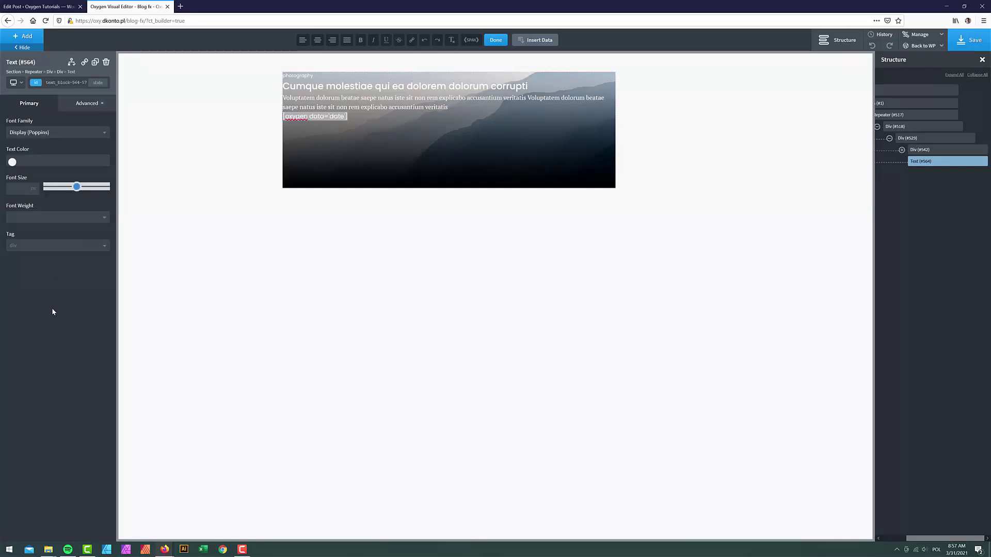
{"action": "left_click", "coordinate": [41, 157]}
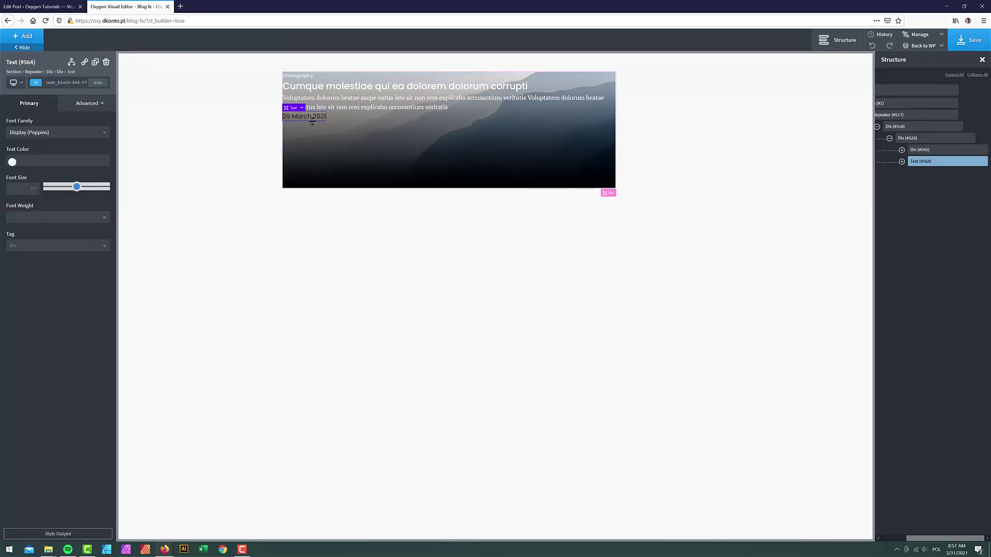
{"action": "left_click", "coordinate": [11, 164]}
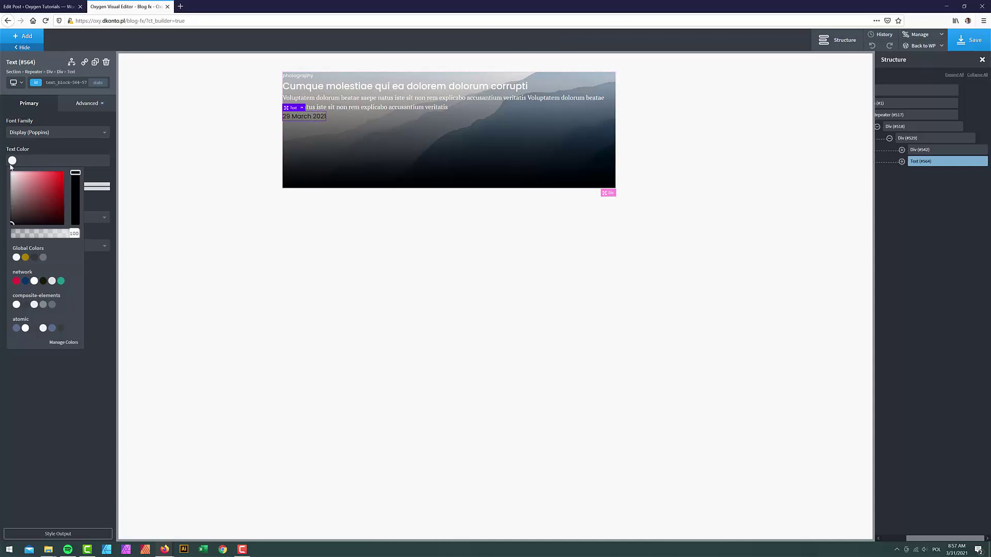
{"action": "left_click", "coordinate": [34, 280]}
{"action": "left_click", "coordinate": [36, 394]}
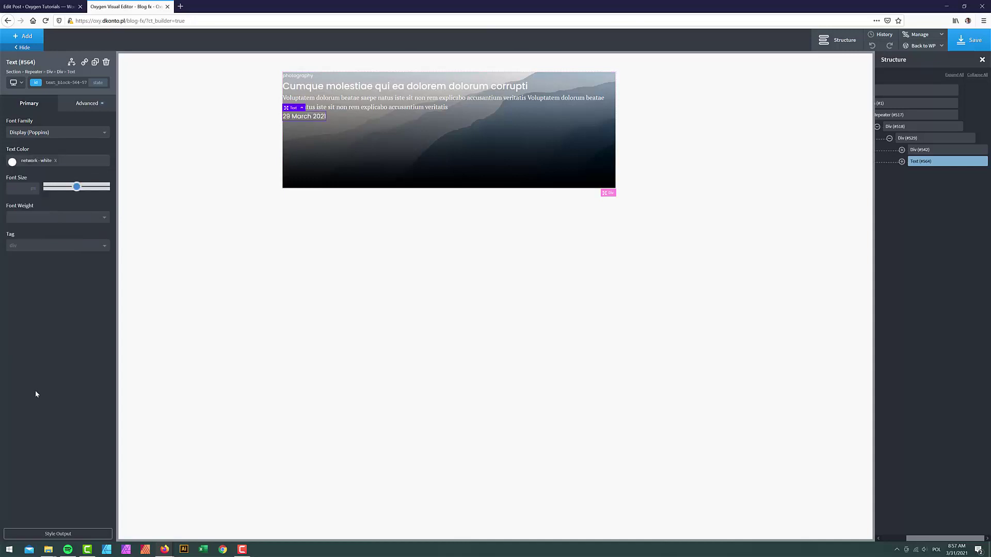
- Give the date text the network black chocolate global color as its background
{"action": "left_click", "coordinate": [83, 104]}
{"action": "left_click", "coordinate": [57, 127]}
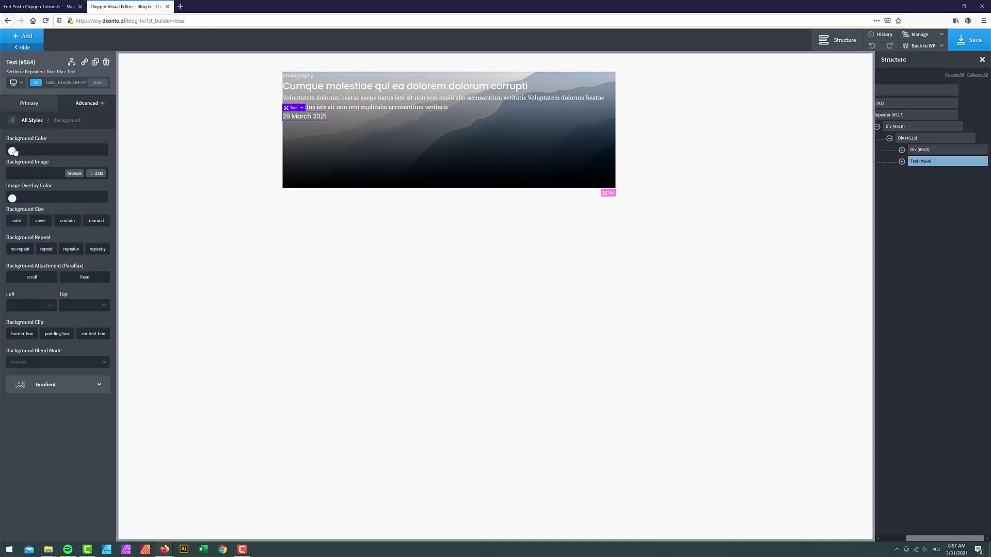
{"action": "left_click", "coordinate": [12, 150]}
{"action": "left_click", "coordinate": [43, 270]}
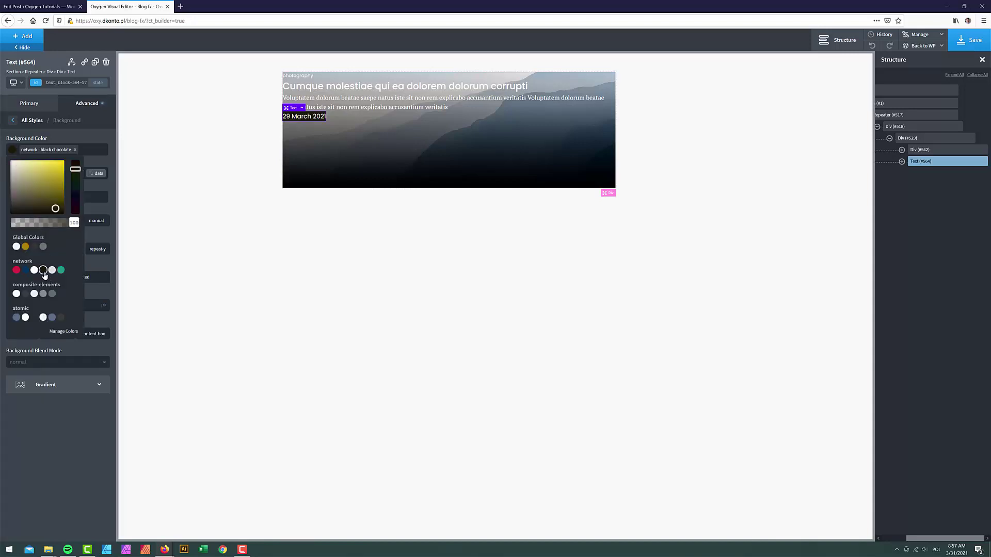
{"action": "left_click", "coordinate": [29, 436]}
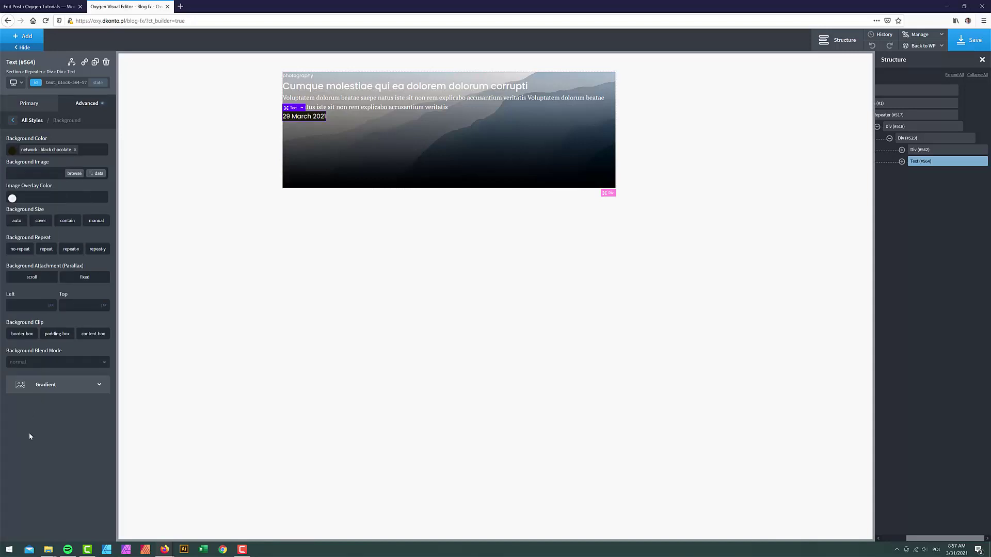
- Set the date text's font size to 13 px
{"action": "left_click", "coordinate": [13, 120]}
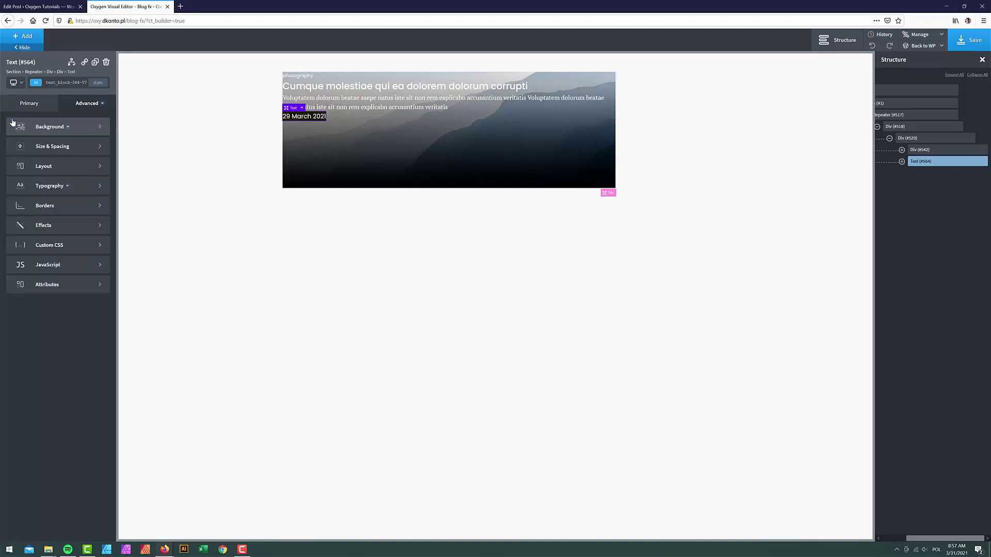
{"action": "left_click", "coordinate": [60, 186]}
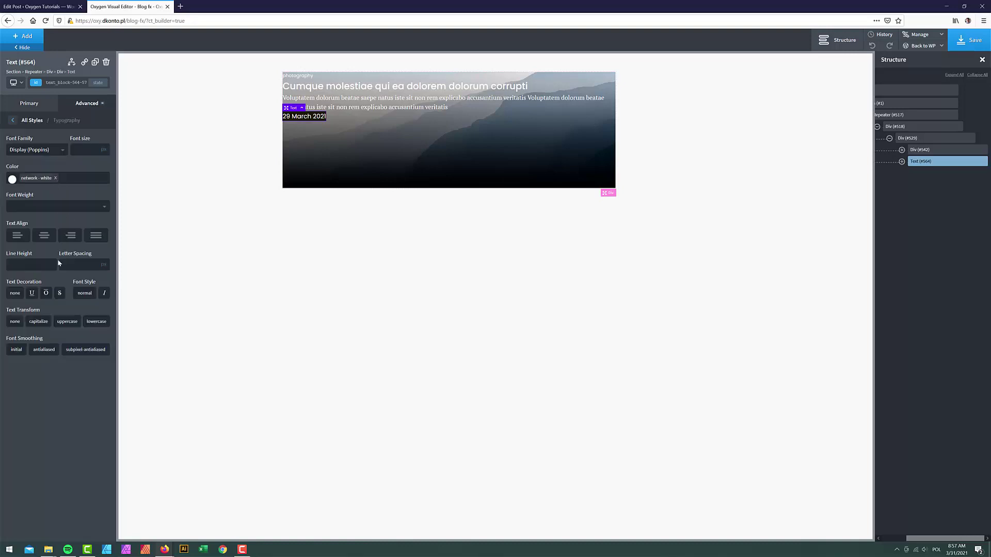
{"action": "left_click", "coordinate": [84, 151]}
{"action": "type", "text": "12"}
- Apply 10 px of padding to all four sides of the date text
{"action": "left_click", "coordinate": [88, 105]}
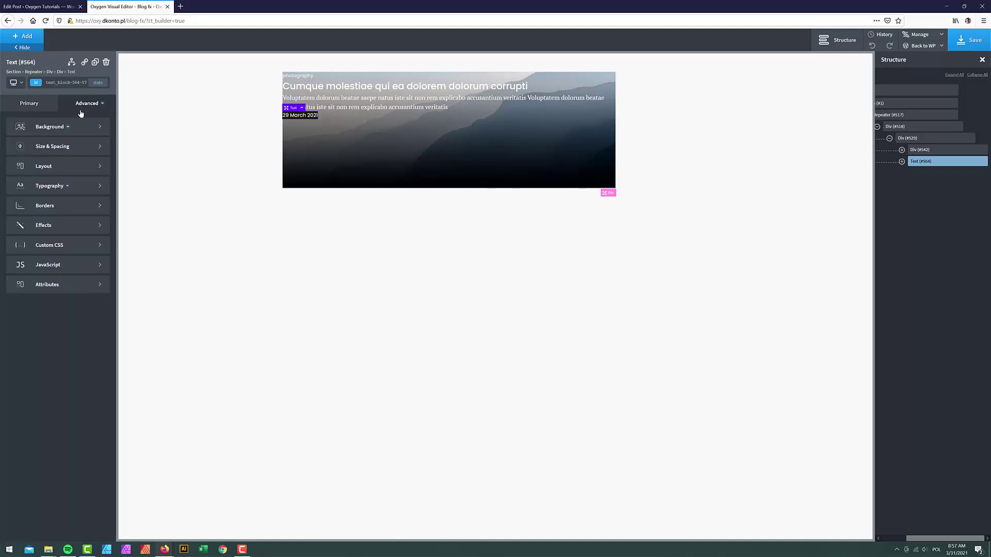
{"action": "left_click", "coordinate": [59, 146]}
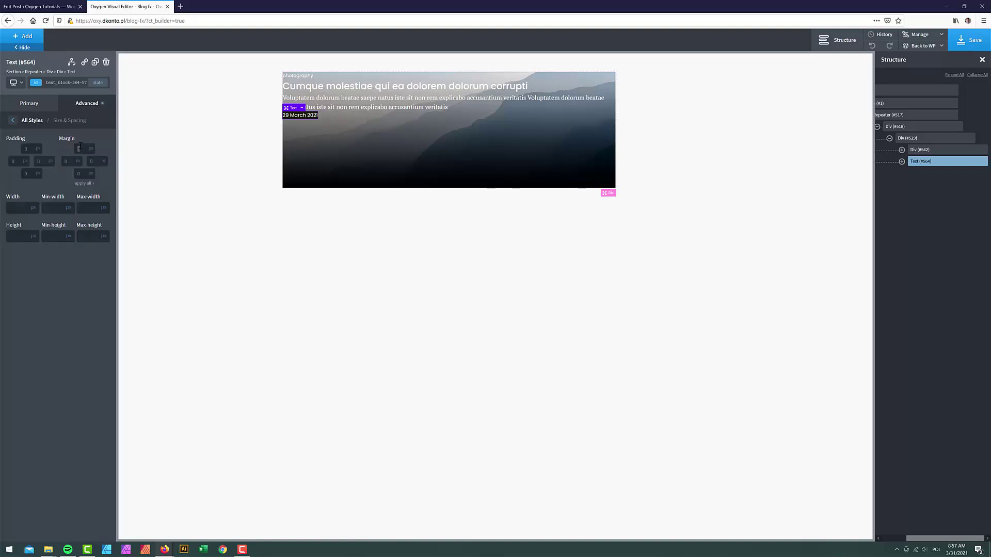
{"action": "left_click", "coordinate": [38, 151]}
{"action": "type", "text": "10"}
{"action": "left_click", "coordinate": [30, 184]}
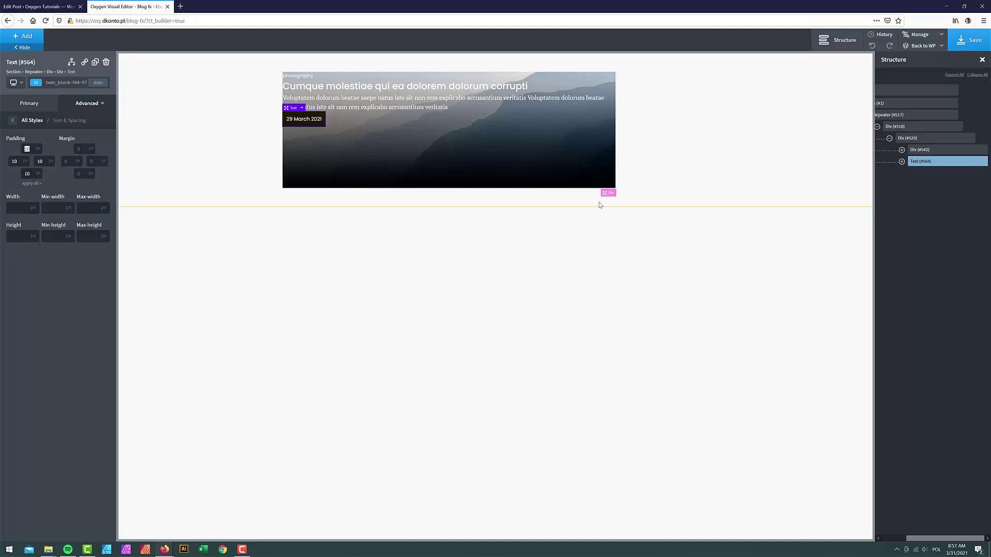
- Move the date text above the nested content div so it comes first in the outer div
{"action": "left_click_drag", "start_coordinate": [913, 164], "coordinate": [918, 147]}
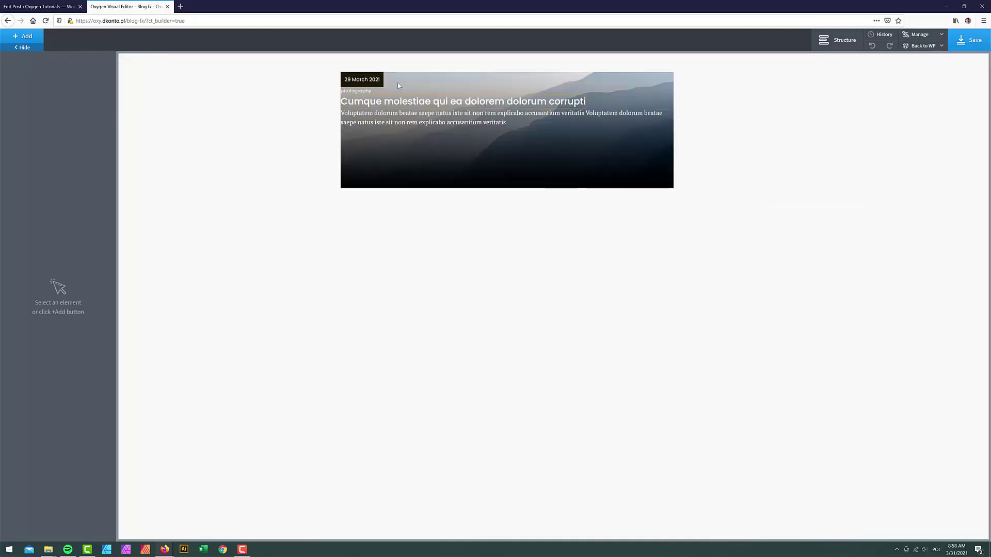
{"action": "left_click", "coordinate": [366, 80]}
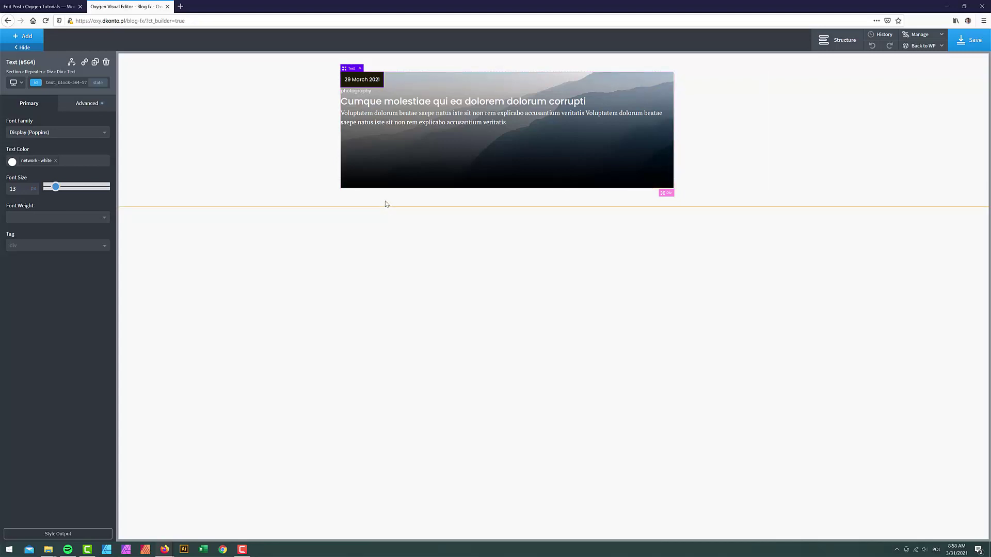
{"action": "left_click", "coordinate": [372, 122]}
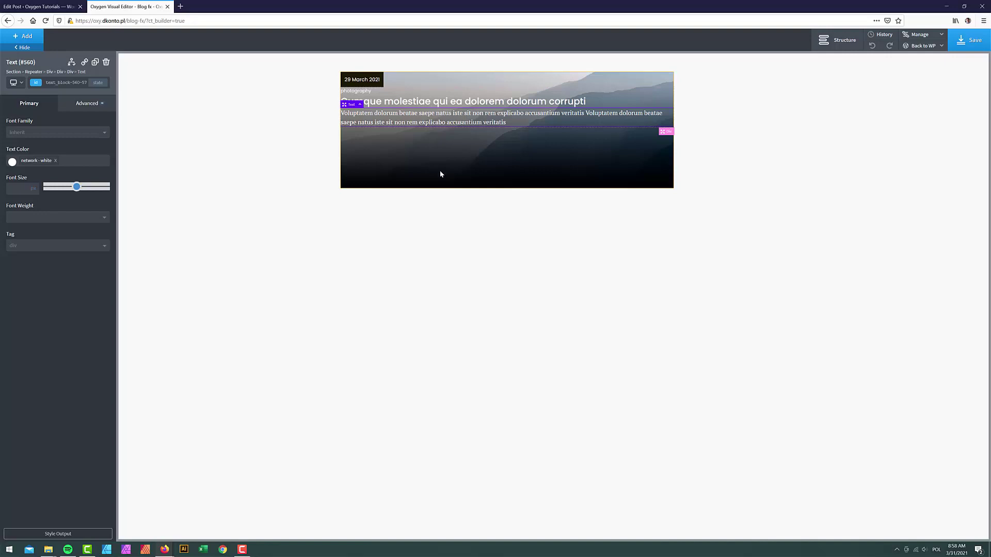
- Set the date text's left margin to auto to align it with the card's right edge
{"action": "left_click", "coordinate": [361, 79]}
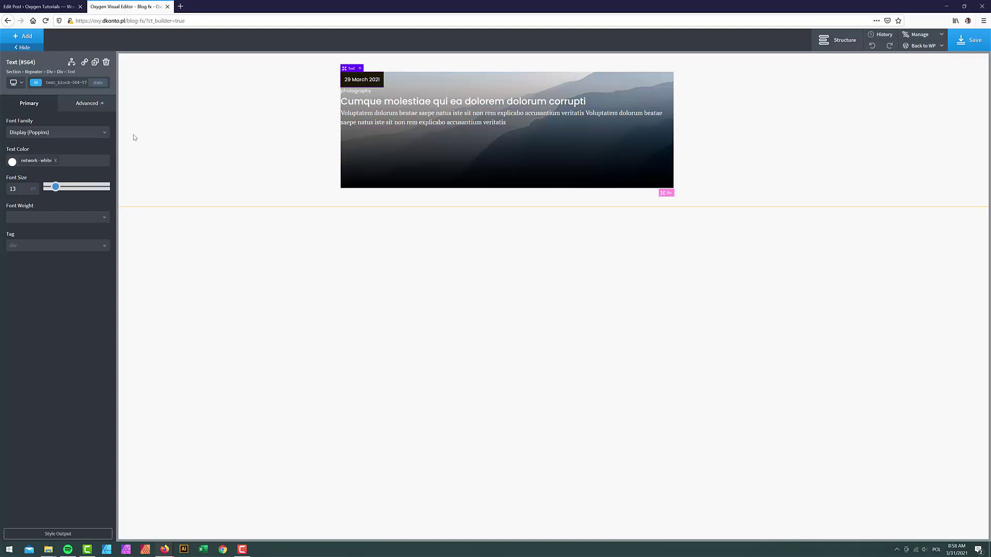
{"action": "left_click", "coordinate": [88, 106]}
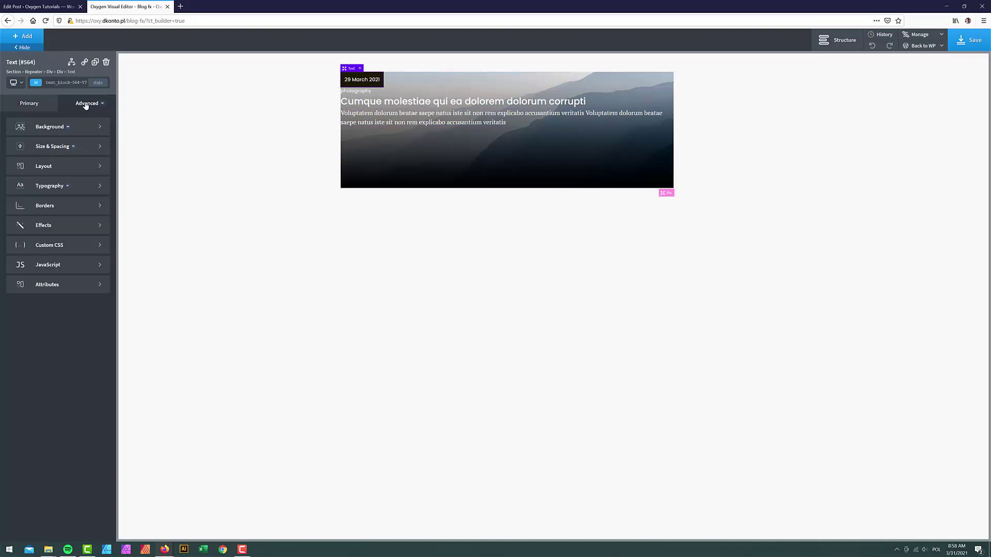
{"action": "left_click", "coordinate": [56, 147]}
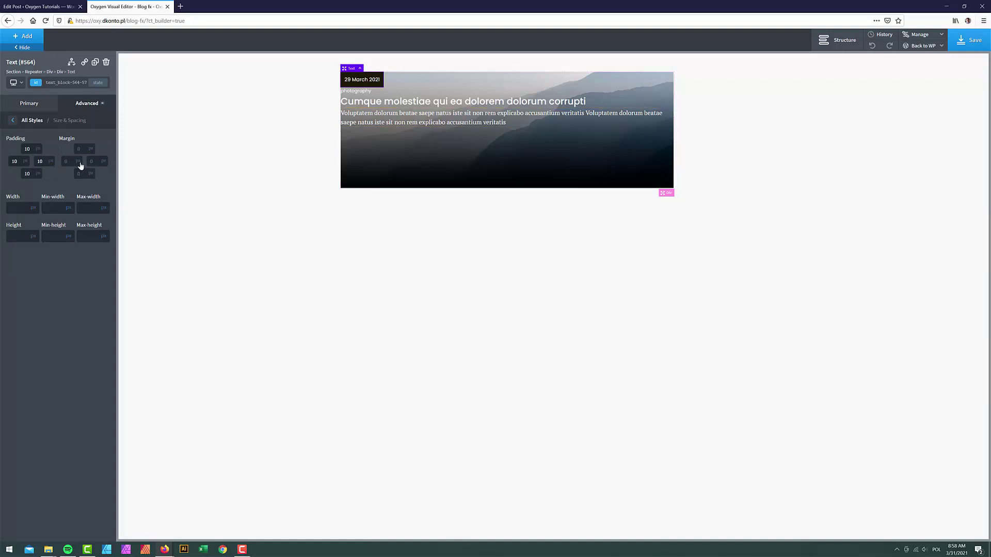
{"action": "mouse_move", "coordinate": [80, 165]}
{"action": "left_click", "coordinate": [79, 176]}
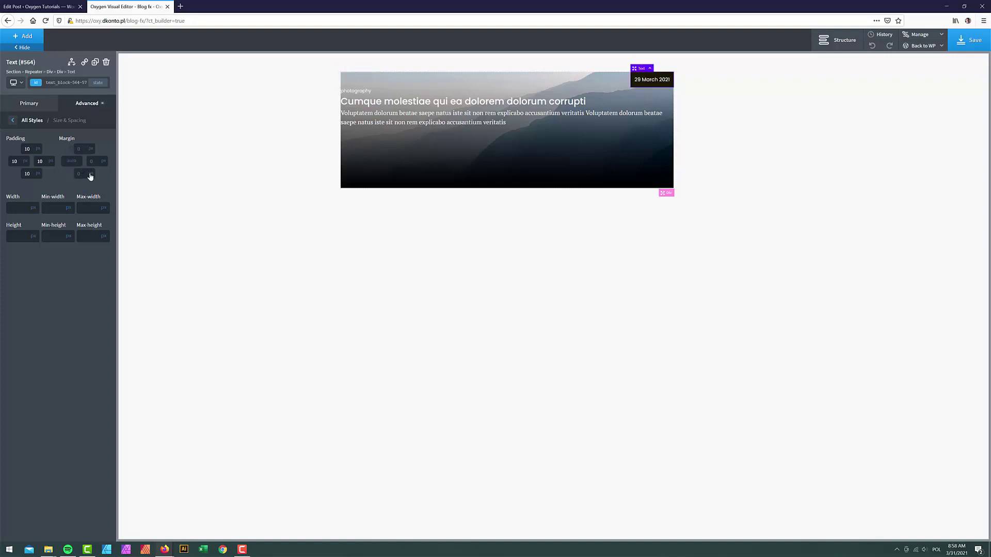
- Set the date text's bottom margin to auto to push the content beneath it down the card
{"action": "left_click", "coordinate": [94, 190]}
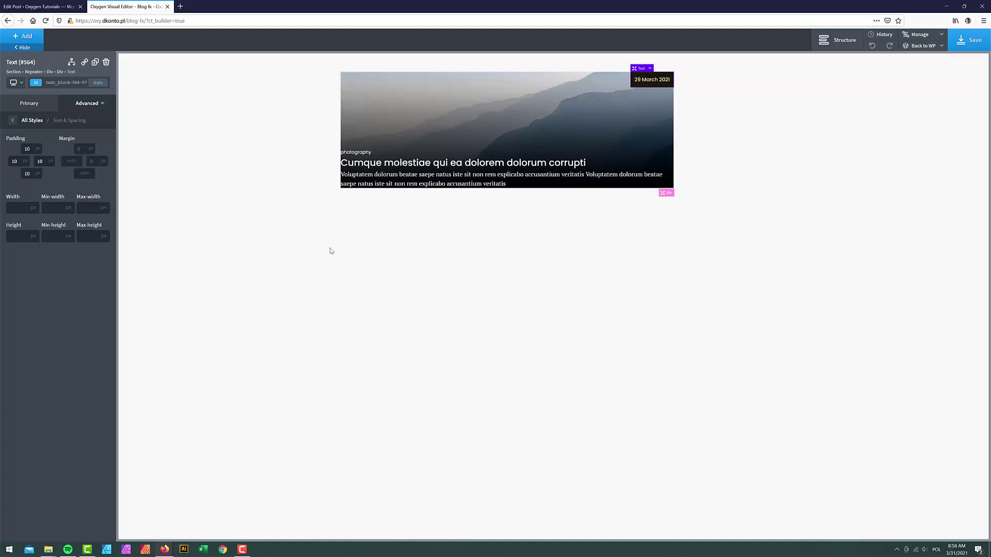
- Set the top margin of the nested content div holding the category, title and excerpt to auto
{"action": "left_click", "coordinate": [837, 39]}
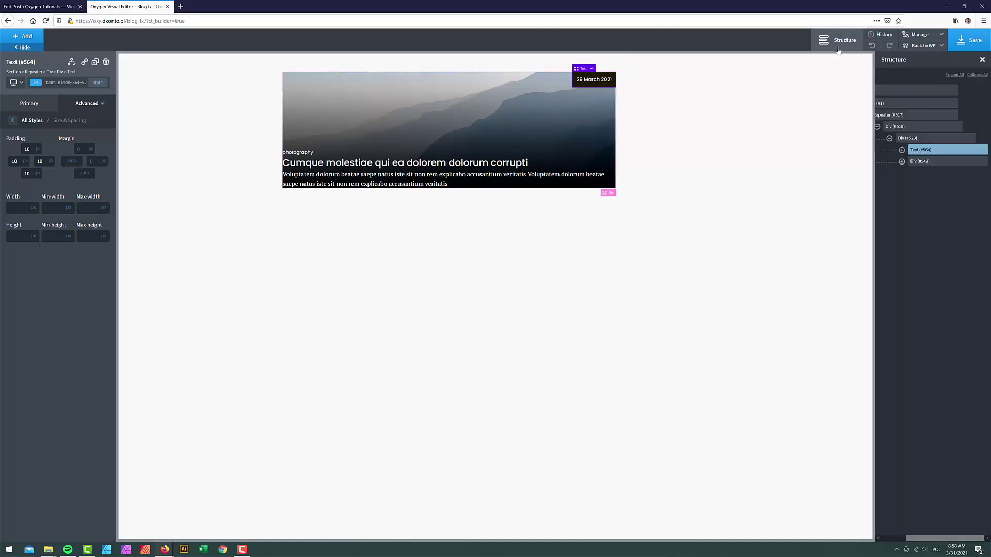
{"action": "left_click", "coordinate": [919, 161]}
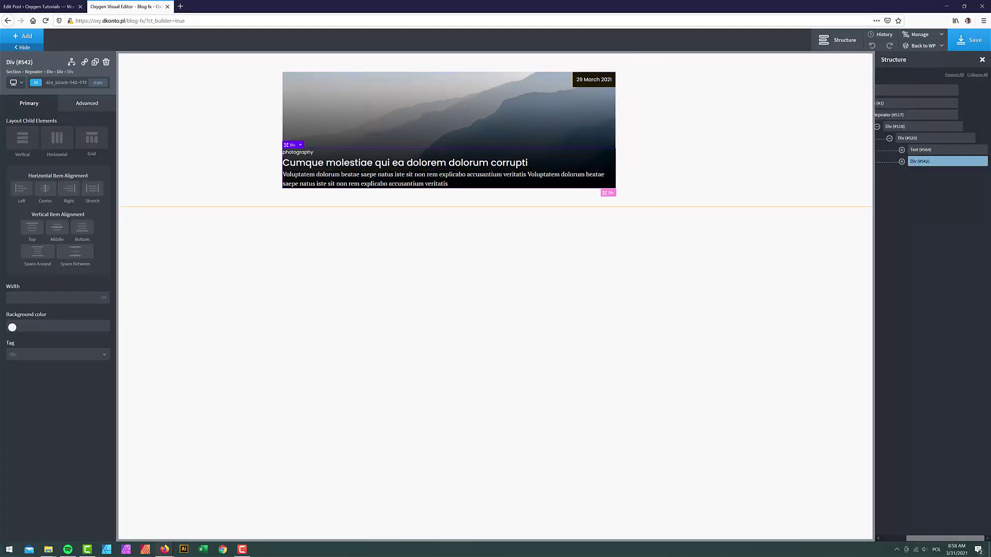
{"action": "left_click", "coordinate": [82, 105]}
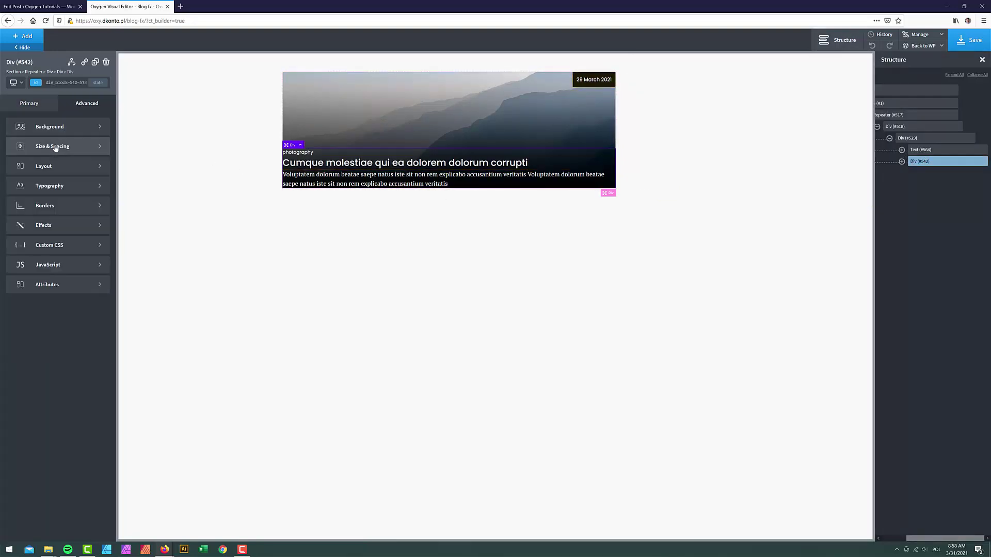
{"action": "left_click", "coordinate": [55, 146]}
{"action": "left_click", "coordinate": [91, 148]}
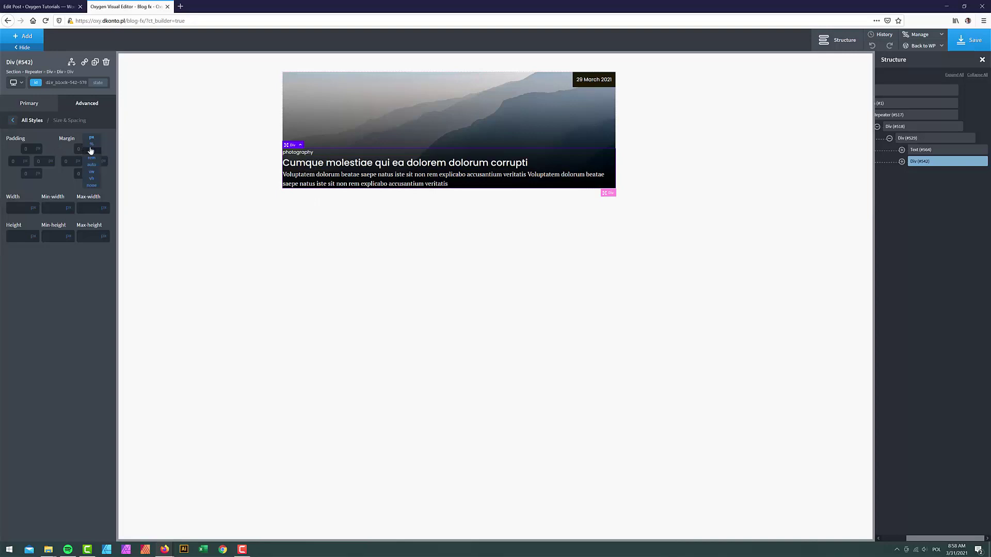
{"action": "left_click", "coordinate": [98, 164]}
- Give the nested content div 20 px left, right and bottom margins
{"action": "left_click", "coordinate": [68, 162]}
{"action": "type", "text": "20"}
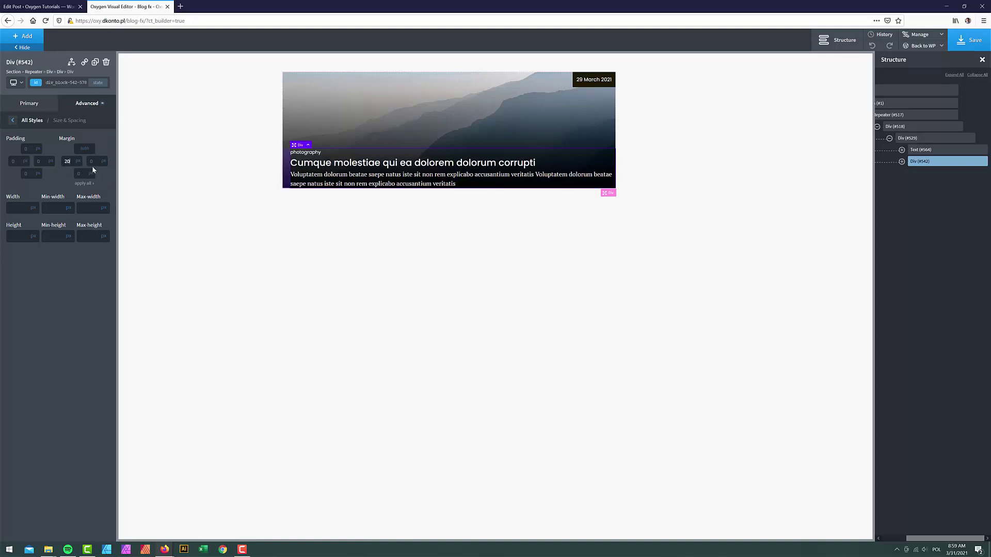
{"action": "left_click", "coordinate": [92, 162]}
{"action": "type", "text": "20"}
{"action": "left_click", "coordinate": [83, 174]}
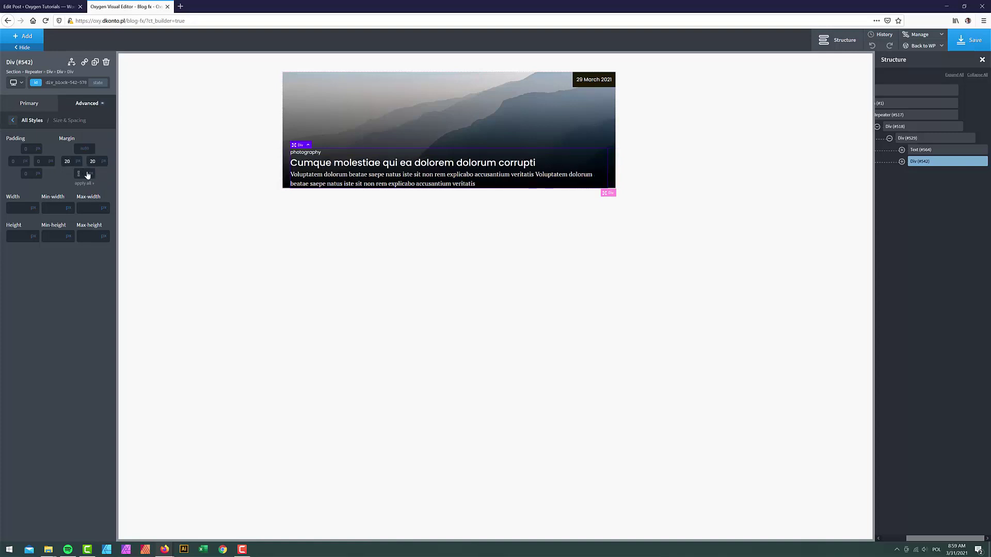
{"action": "type", "text": "20"}
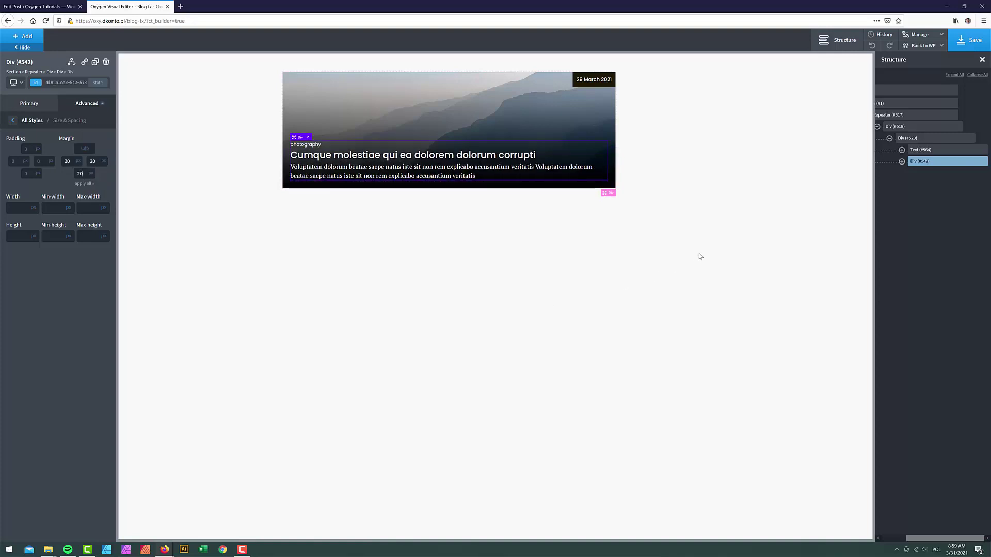
- Save the page and switch the repeater's preview render to Normal Mode
{"action": "left_click", "coordinate": [981, 44]}
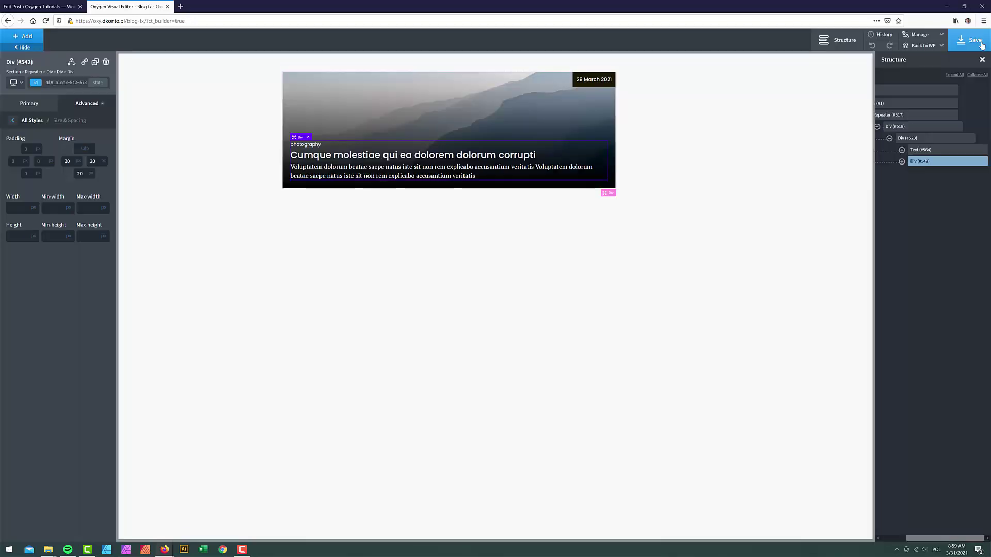
{"action": "left_click", "coordinate": [895, 116]}
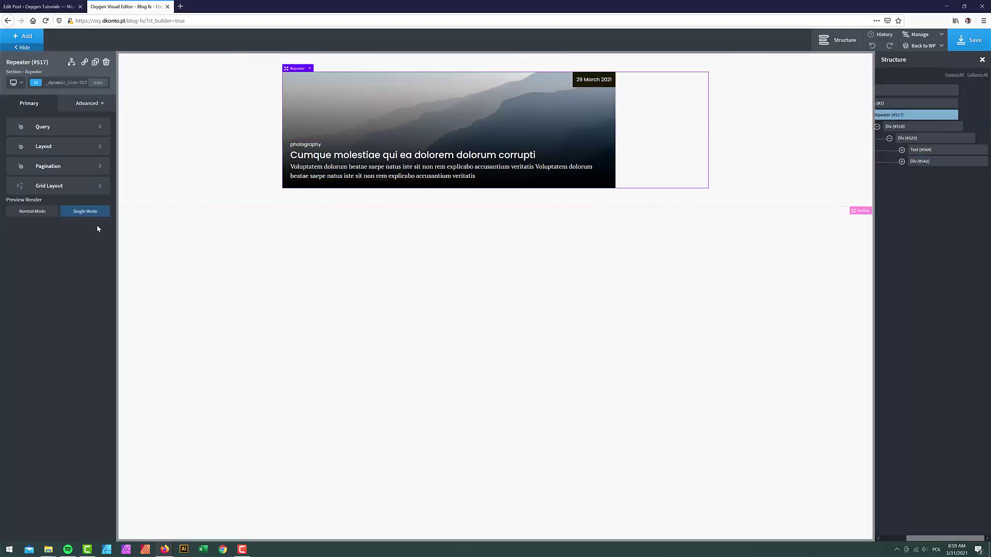
{"action": "left_click", "coordinate": [36, 213]}
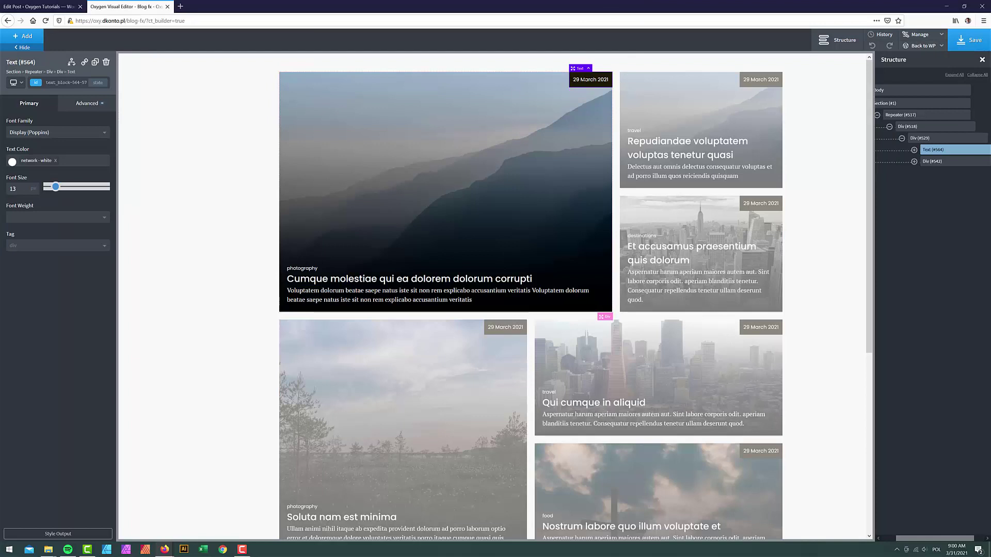
- Add the class dateFX to the date text of the first card
{"action": "left_click", "coordinate": [68, 84]}
{"action": "type", "text": "da"}
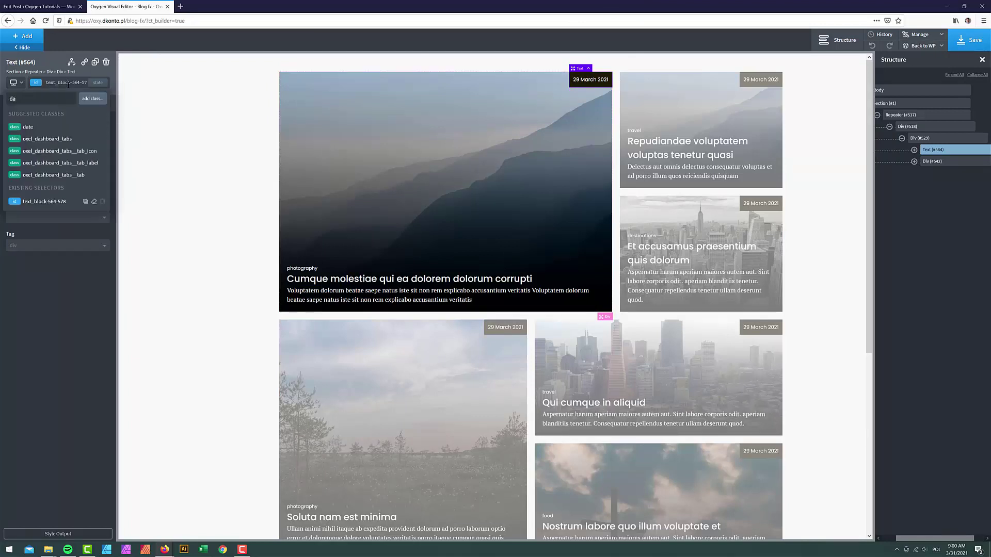
{"action": "type", "text": "teF"}
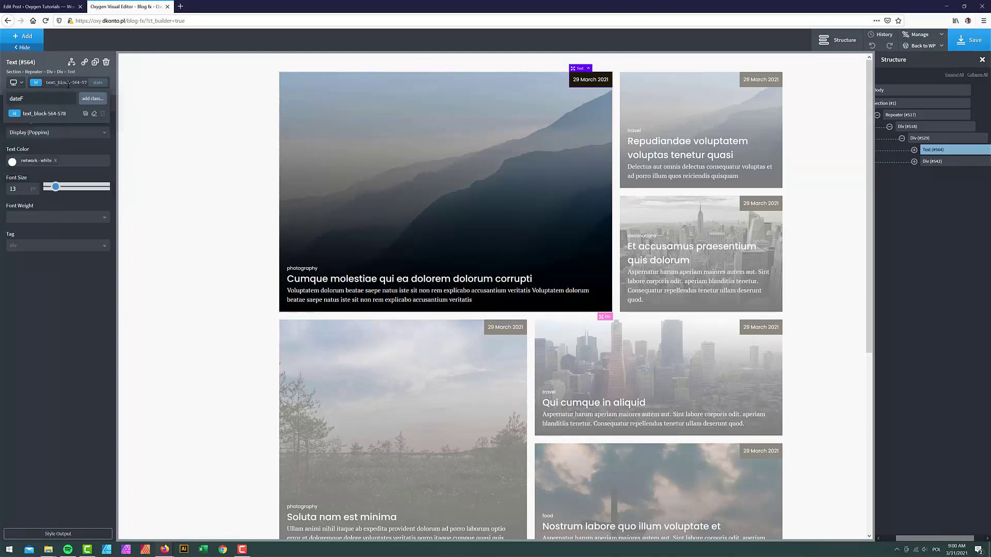
{"action": "type", "text": "X"}
{"action": "key", "text": "Return"}
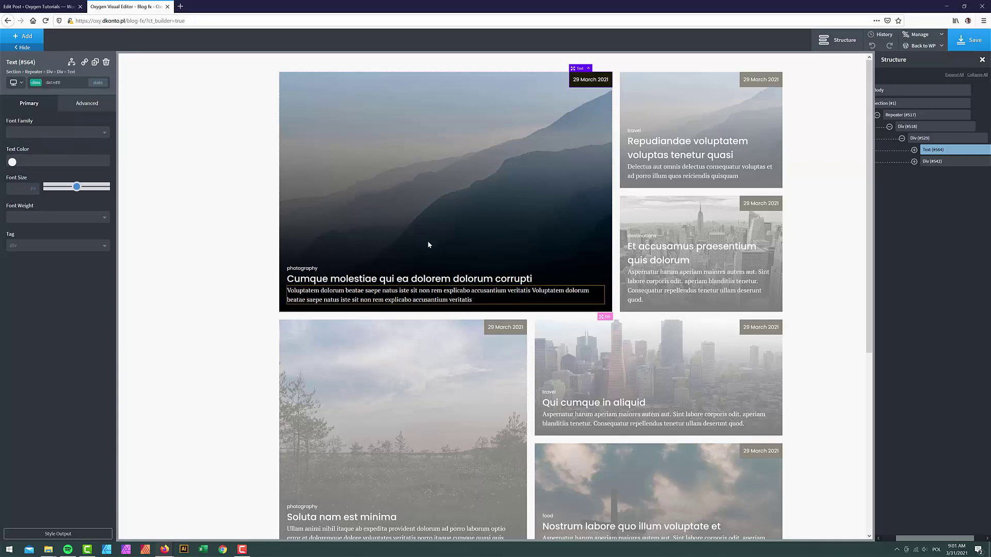
- Add the class categoryFX to the category text of the first card
{"action": "left_click", "coordinate": [310, 269]}
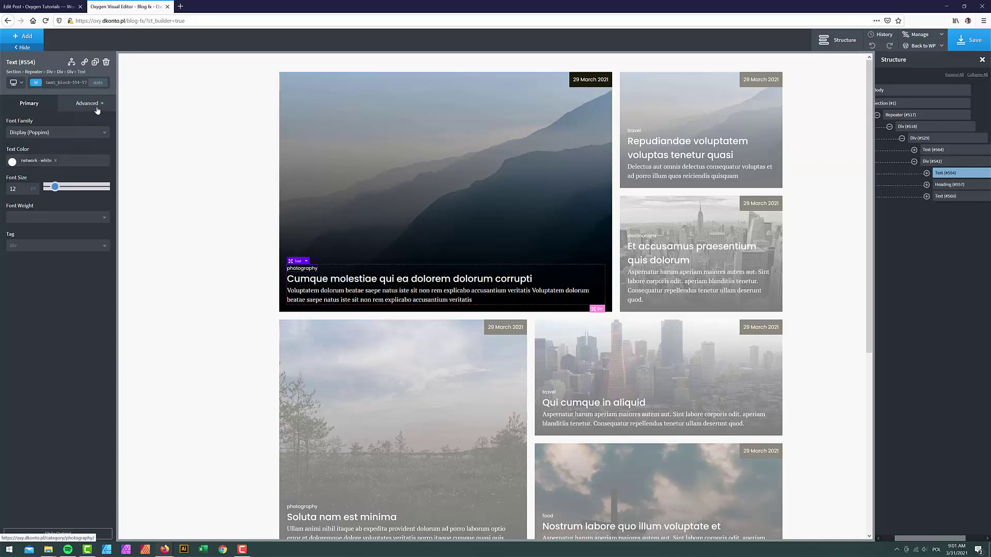
{"action": "left_click", "coordinate": [58, 83]}
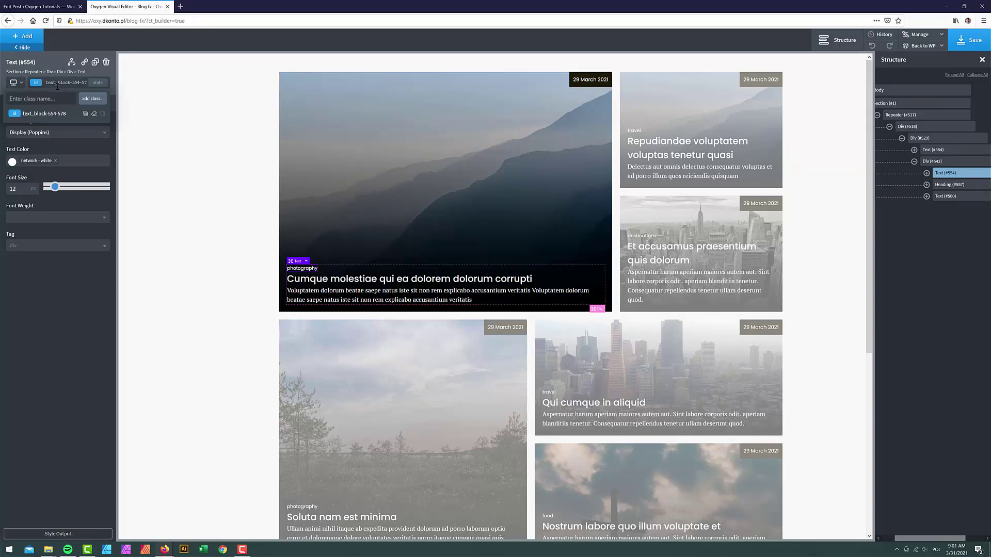
{"action": "type", "text": "categor"}
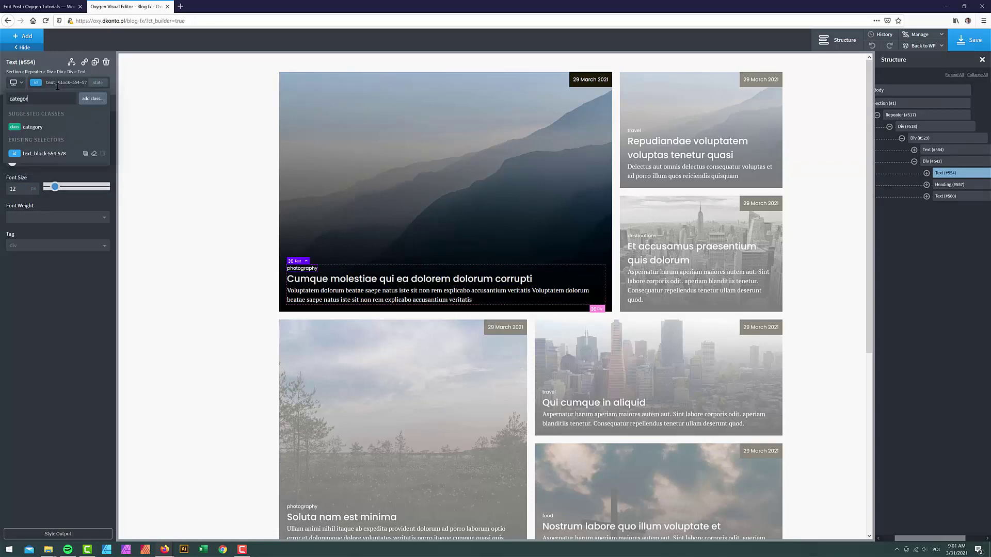
{"action": "type", "text": "yFX"}
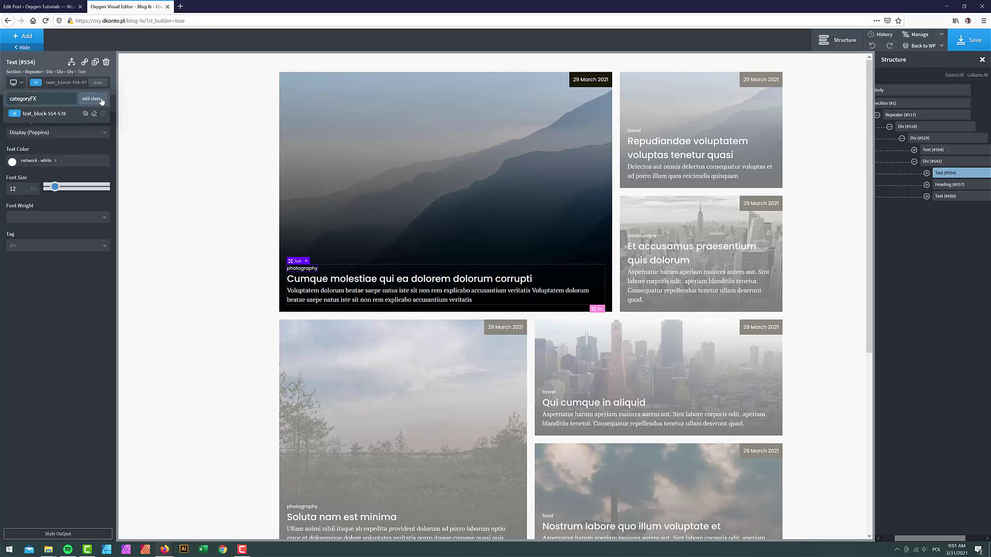
{"action": "key", "text": "Return"}
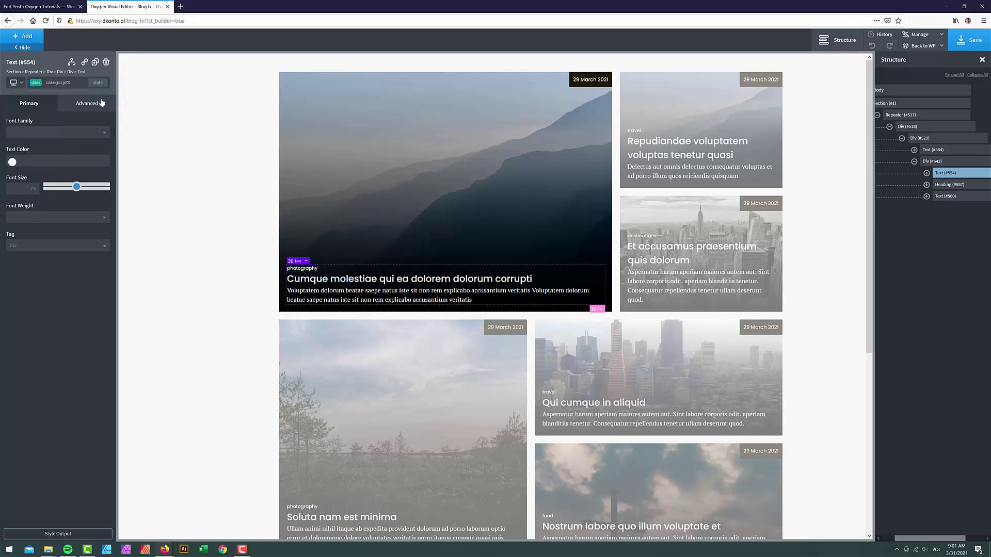
- Add the class excerptFX to the excerpt text below the first card's title
{"action": "left_click", "coordinate": [294, 296]}
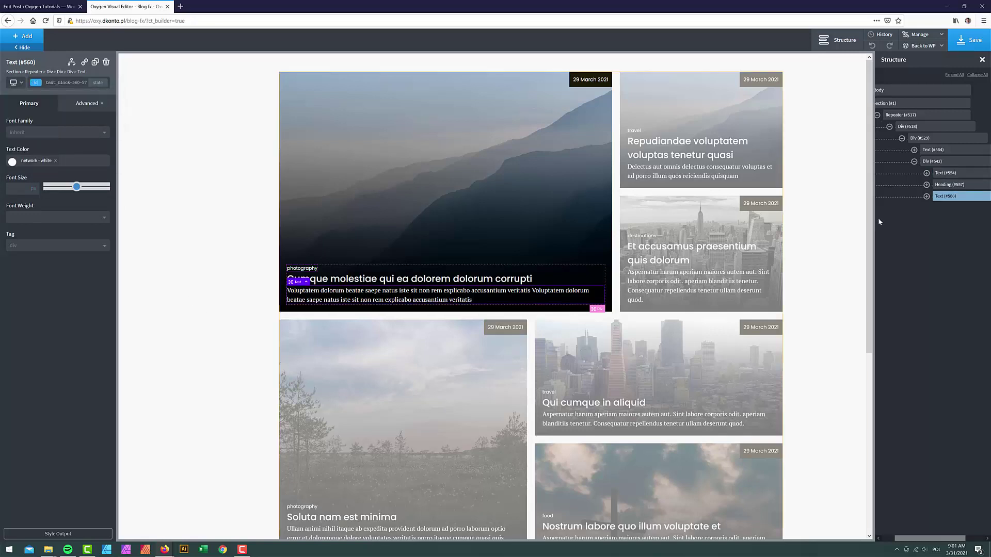
{"action": "left_click", "coordinate": [82, 81]}
{"action": "type", "text": "excer"}
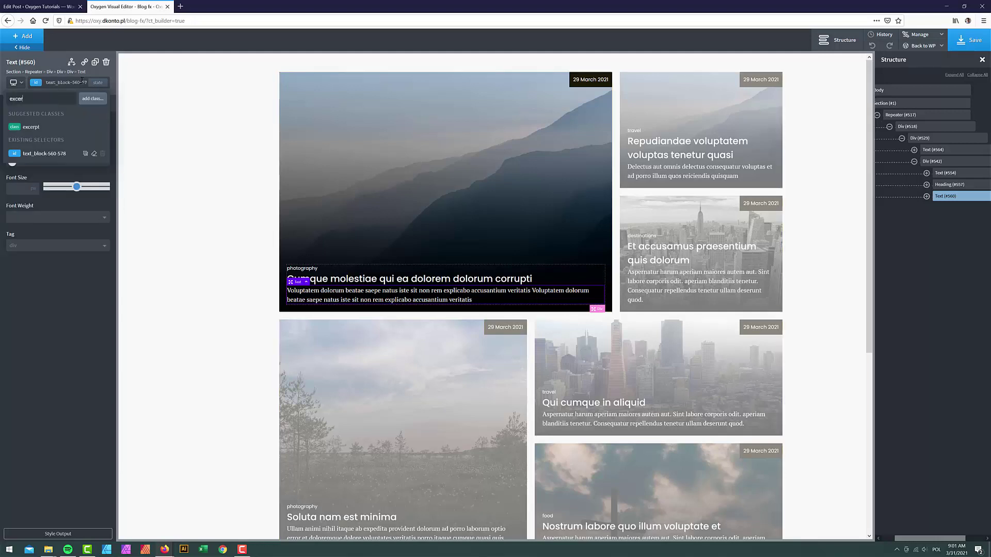
{"action": "type", "text": "ptFX"}
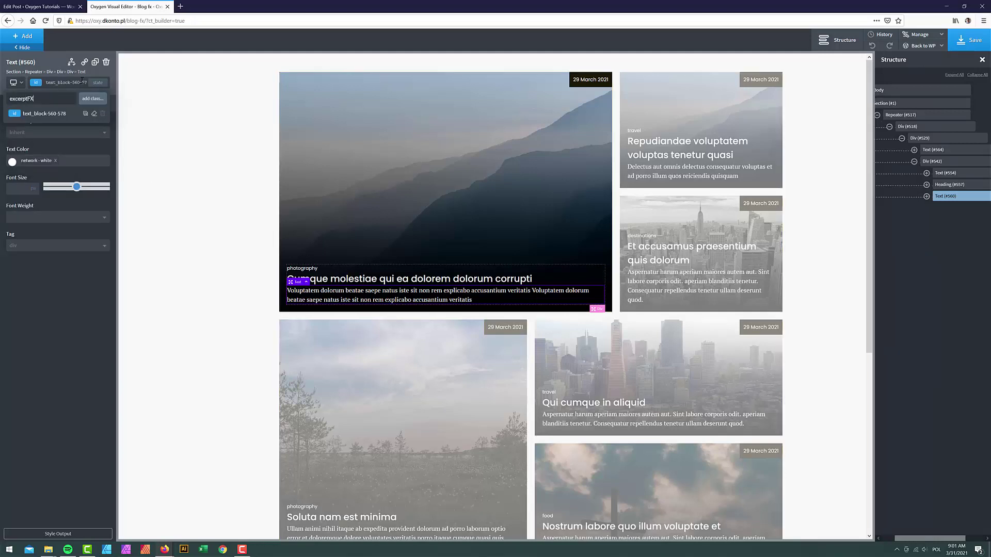
{"action": "left_click", "coordinate": [92, 100]}
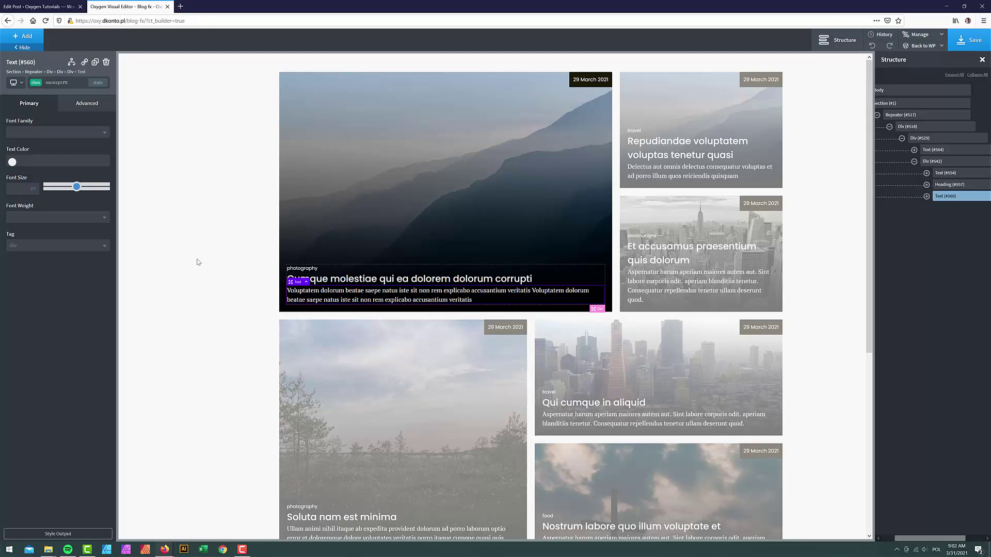
- Give the excerptFX class a transition with a duration of 0.3 seconds and the timing function ease-in-out
{"action": "left_click", "coordinate": [91, 105]}
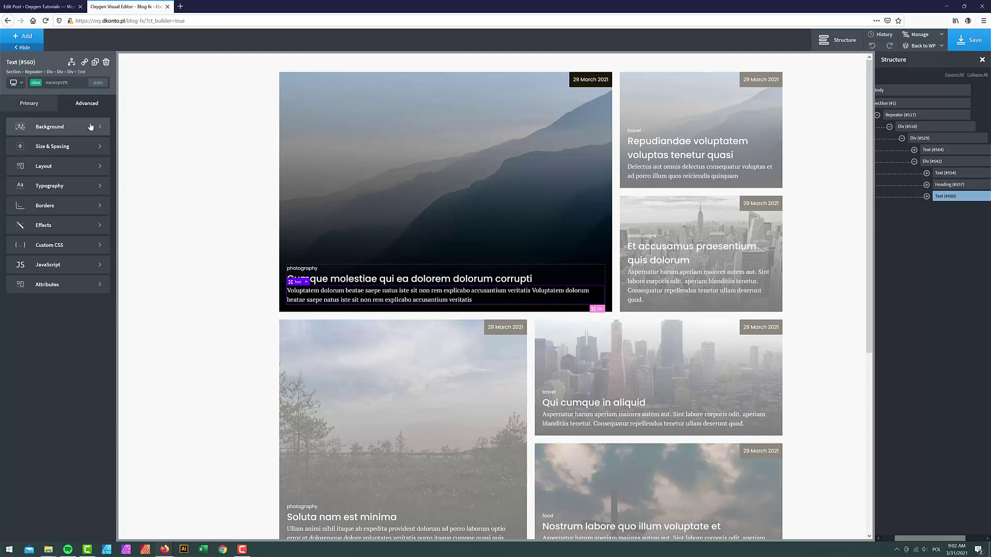
{"action": "left_click", "coordinate": [52, 225]}
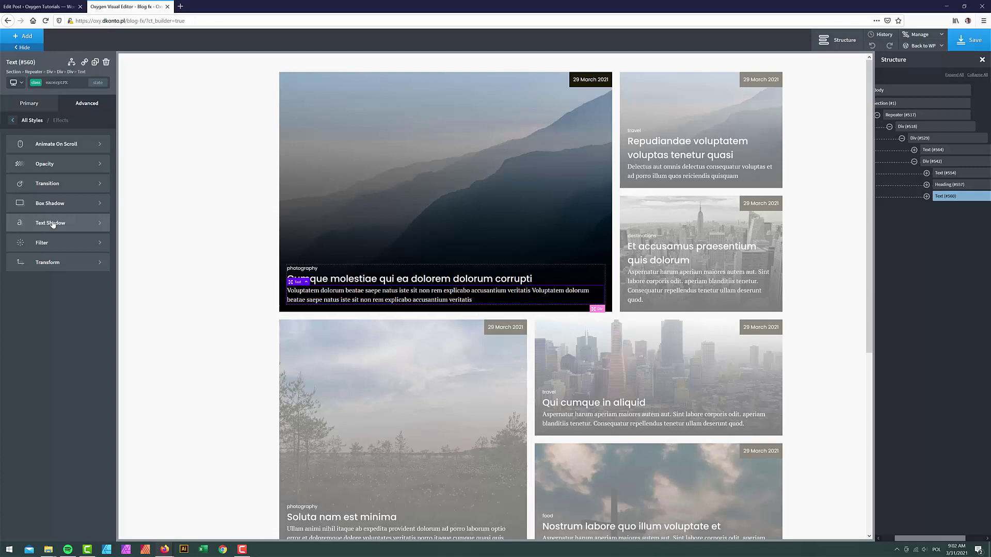
{"action": "left_click", "coordinate": [51, 183]}
{"action": "left_click", "coordinate": [70, 154]}
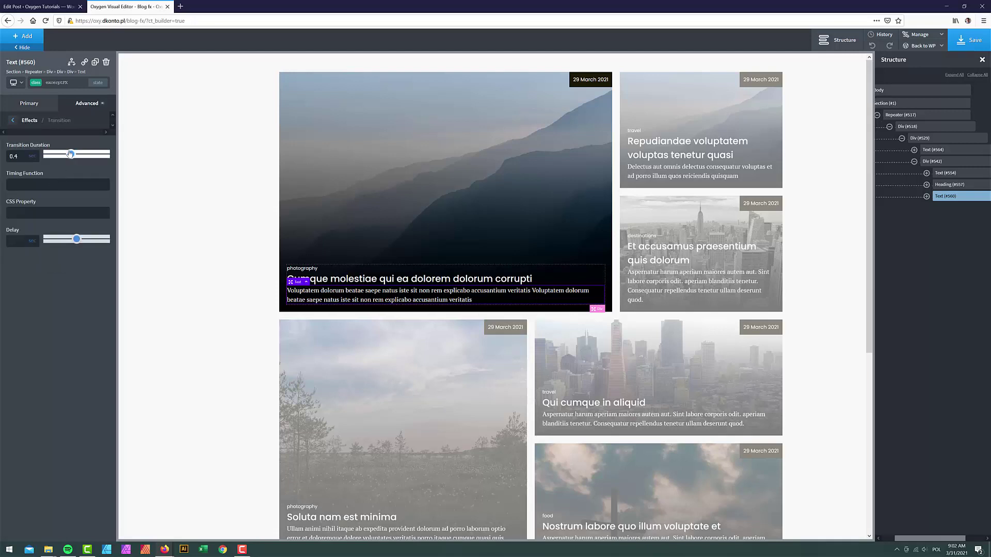
{"action": "left_click_drag", "start_coordinate": [69, 154], "coordinate": [65, 154]}
{"action": "left_click", "coordinate": [30, 189]}
{"action": "type", "text": "ease-in-out"}
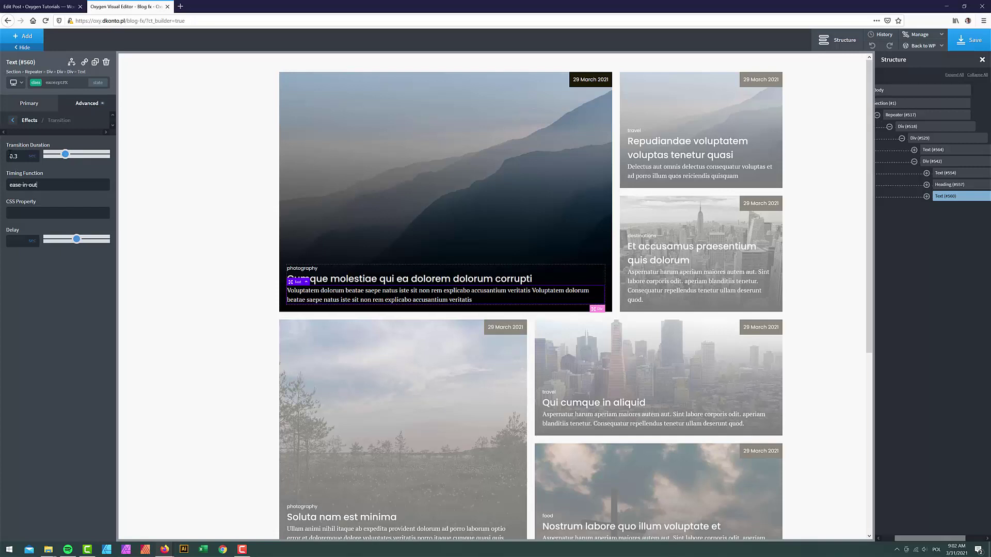
- Set the excerptFX class's opacity to 0
{"action": "left_click", "coordinate": [13, 120]}
{"action": "left_click", "coordinate": [43, 164]}
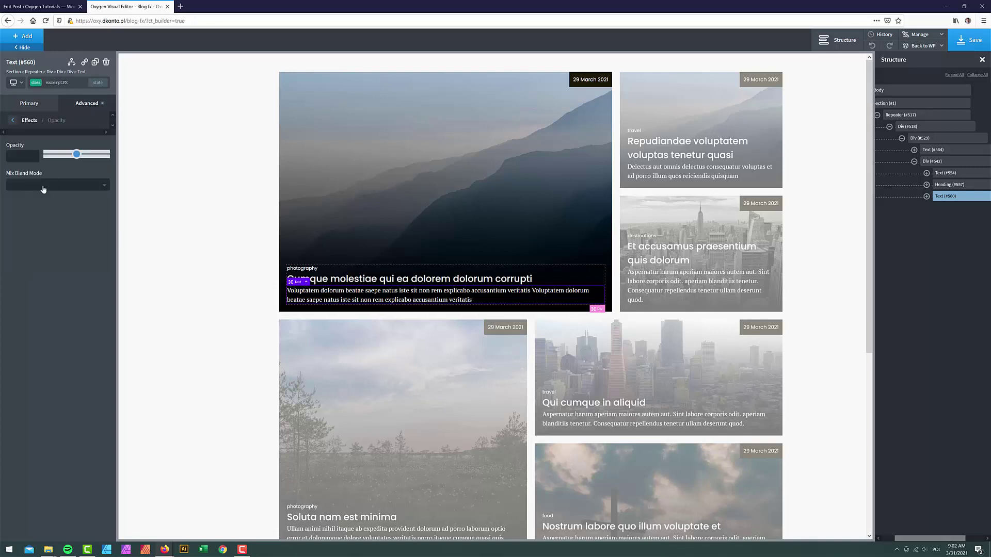
{"action": "left_click_drag", "start_coordinate": [77, 154], "coordinate": [45, 154]}
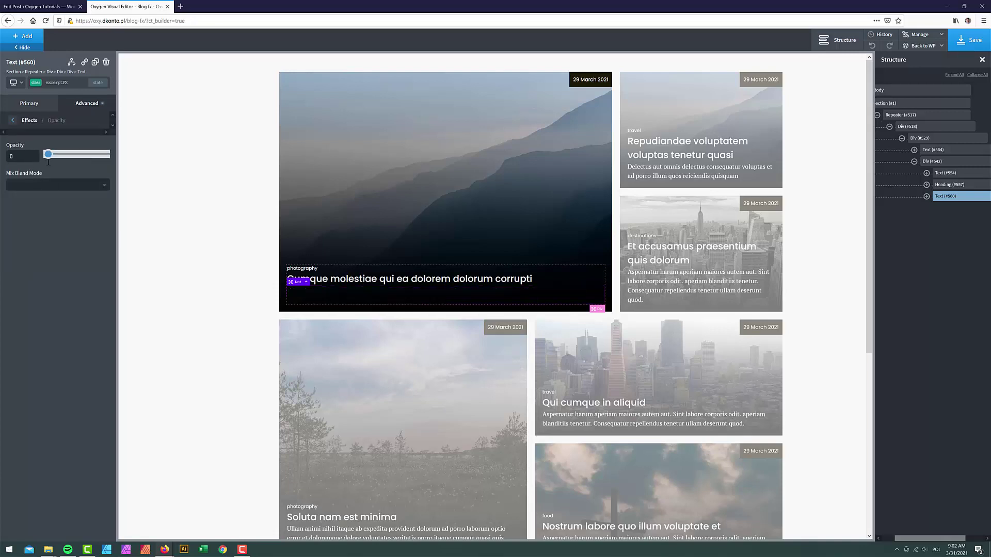
- Collapse the height of the excerptFX class to 0
{"action": "left_click", "coordinate": [13, 121]}
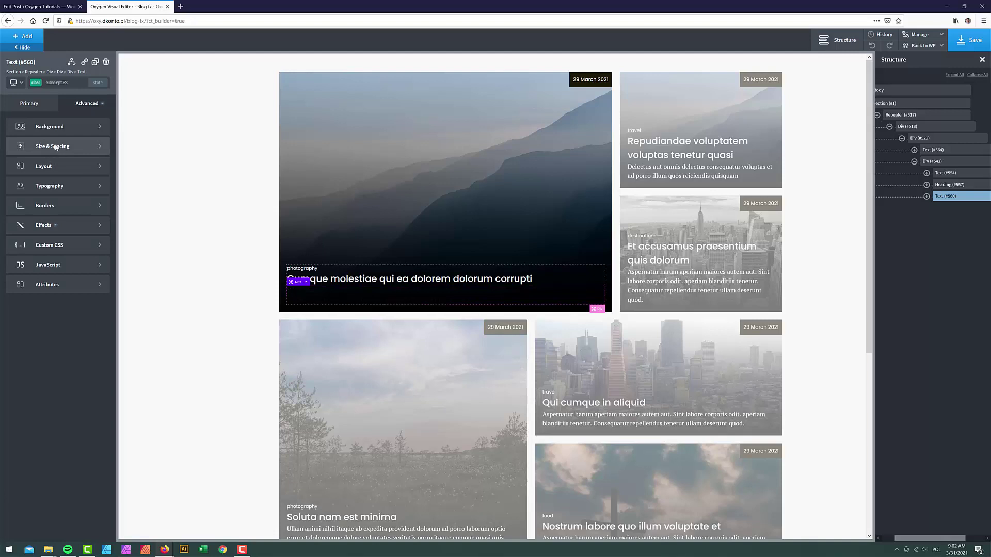
{"action": "left_click", "coordinate": [52, 147]}
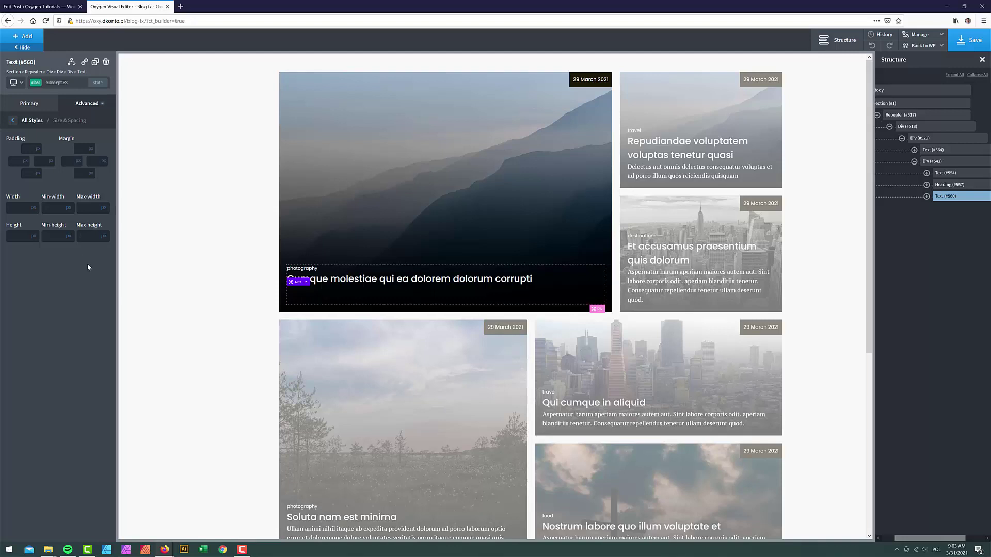
{"action": "type", "text": "0"}
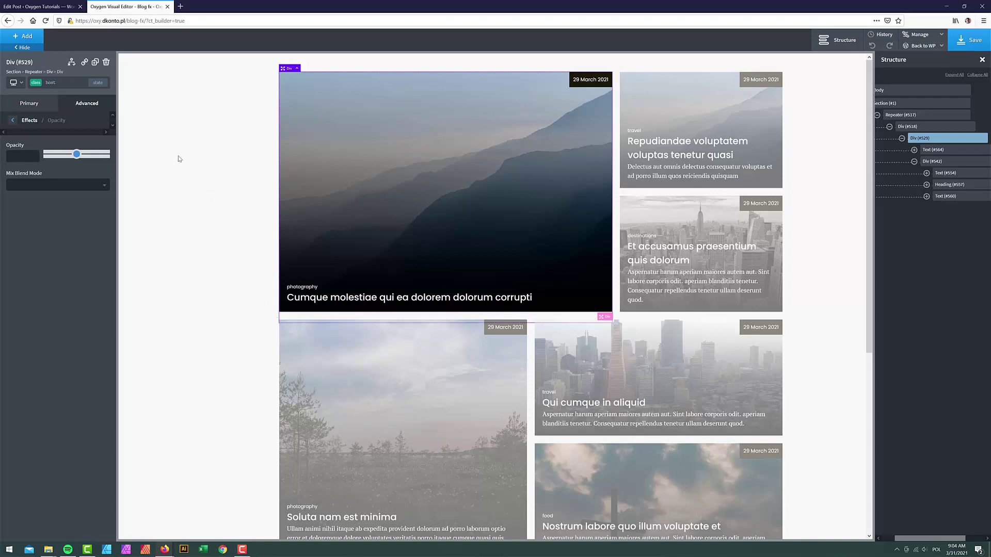
- Add the custom state "hover .excerptFX" to the class of the outer card div and open its advanced styles
{"action": "left_click", "coordinate": [100, 84]}
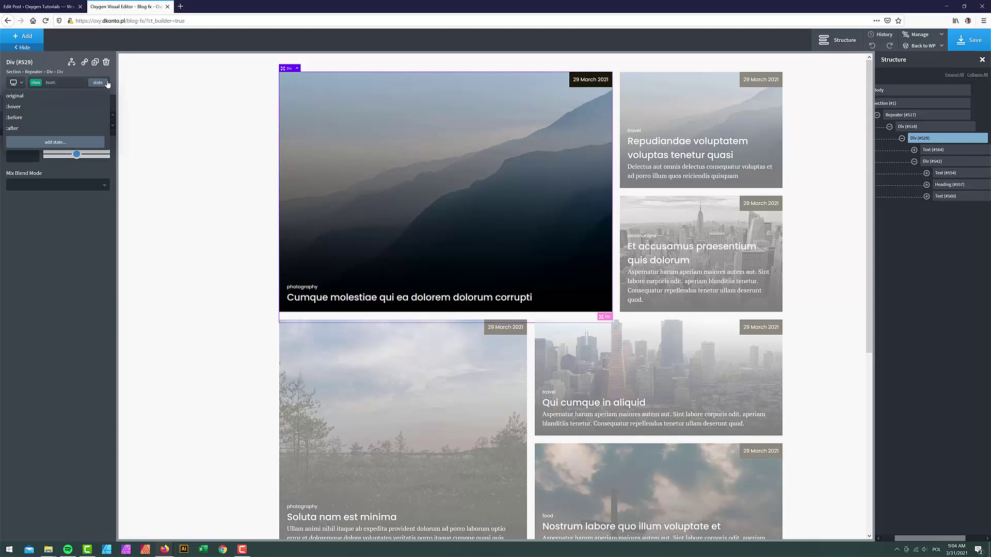
{"action": "left_click", "coordinate": [53, 143]}
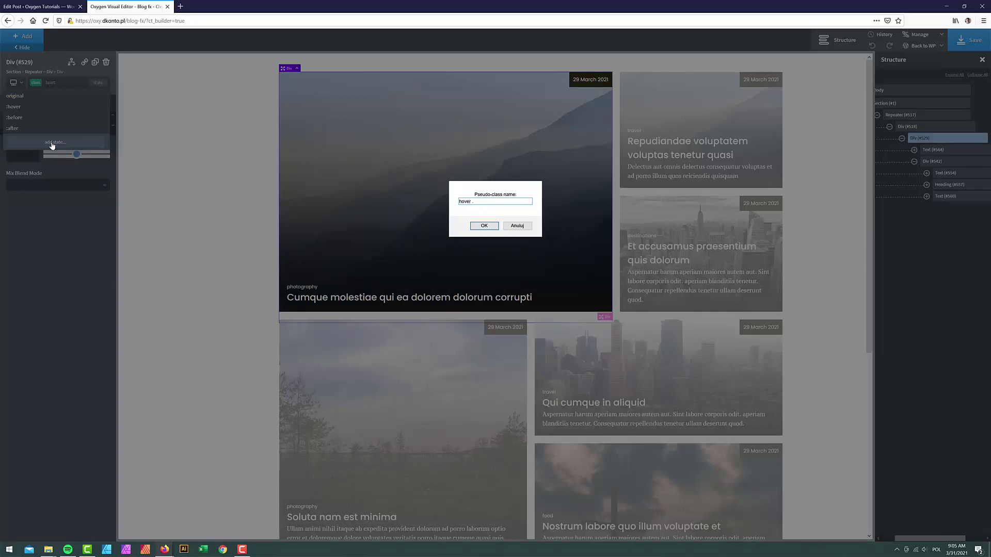
{"action": "type", "text": "hover .excerptFX"}
{"action": "left_click", "coordinate": [484, 226]}
{"action": "left_click", "coordinate": [87, 103]}
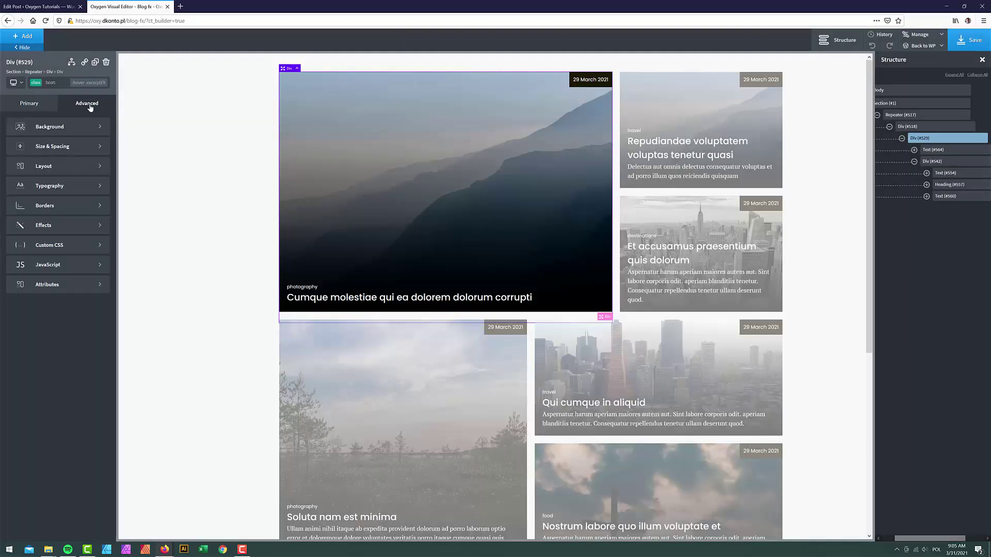
- For the card div's "hover .excerptFX" state, set the max-height to 800 px and the opacity to 1
{"action": "left_click", "coordinate": [55, 148]}
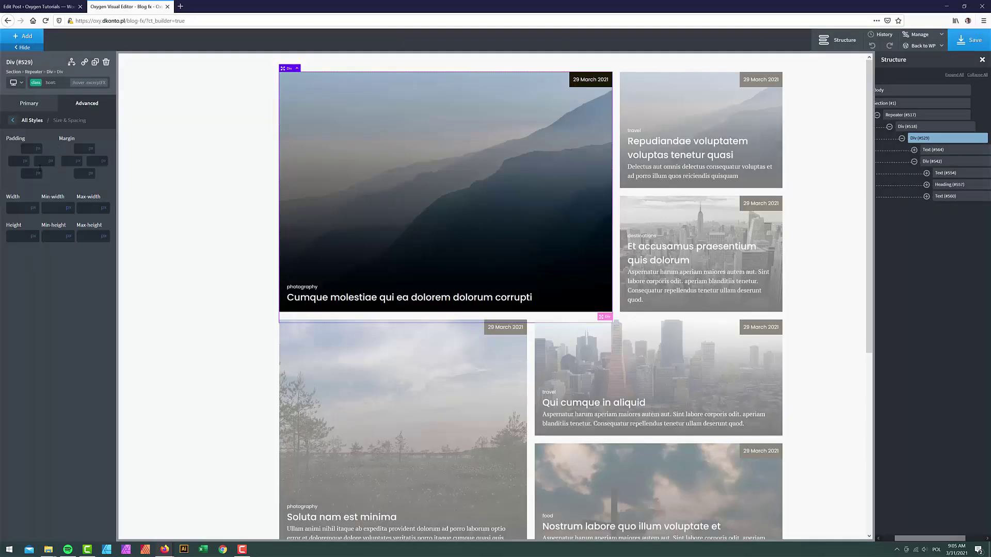
{"action": "left_click", "coordinate": [93, 234]}
{"action": "type", "text": "800"}
{"action": "left_click", "coordinate": [12, 122]}
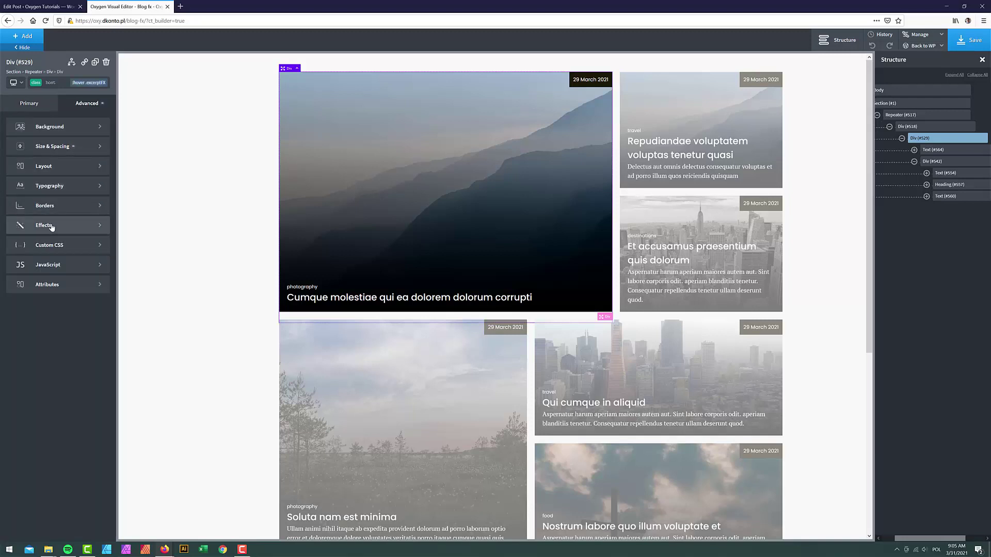
{"action": "left_click", "coordinate": [52, 226]}
{"action": "left_click", "coordinate": [28, 147]}
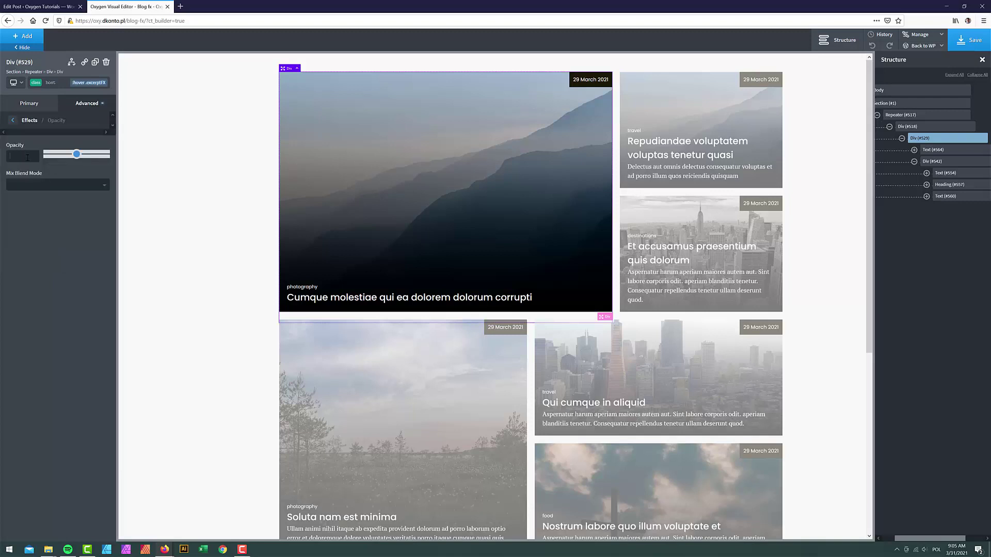
{"action": "left_click", "coordinate": [47, 155]}
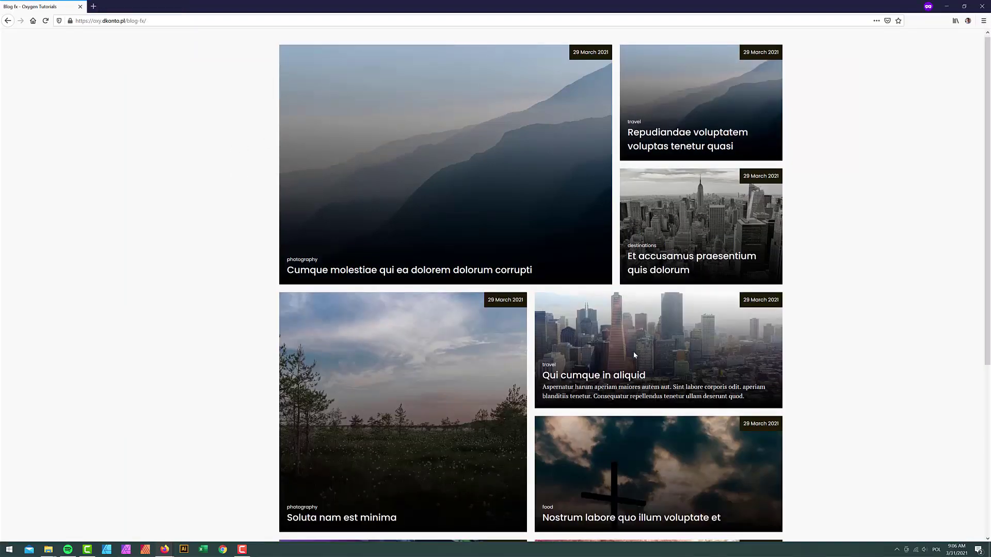
- Check the excerpt reveal on the live blog page's cards, then return to the Oxygen editor
{"action": "scroll", "coordinate": [420, 322], "scroll_direction": "down", "scroll_amount": 2}
{"action": "scroll", "coordinate": [412, 325], "scroll_direction": "up", "scroll_amount": 2}
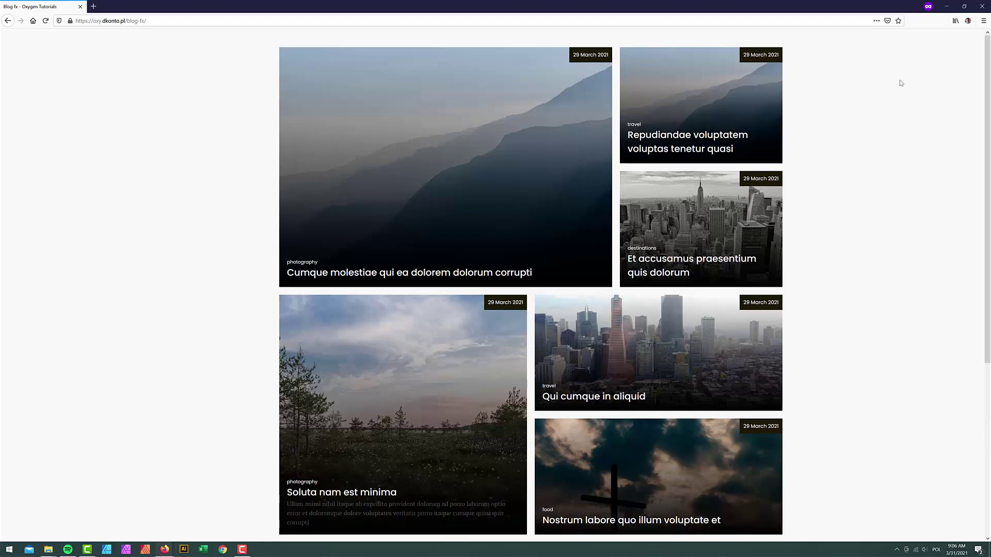
{"action": "left_click", "coordinate": [947, 6]}
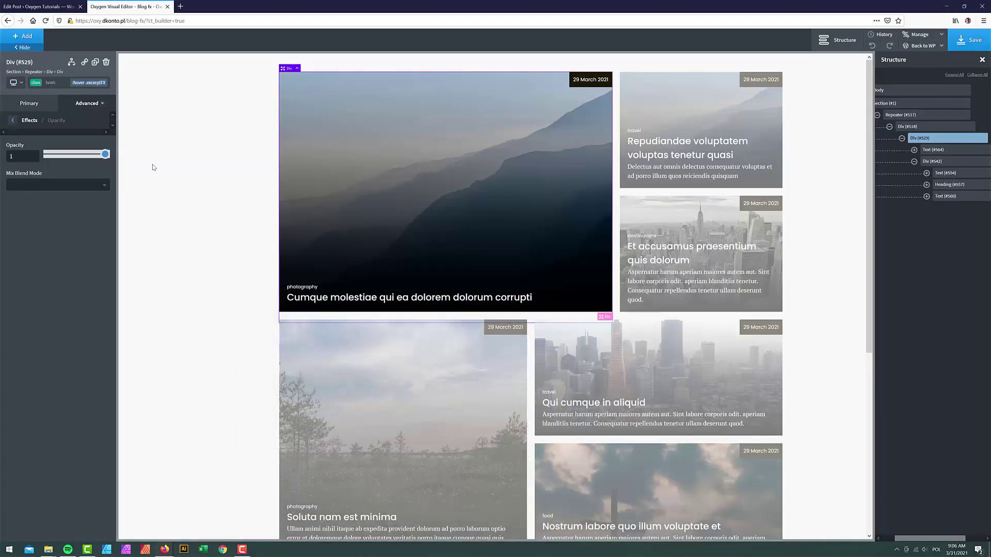
- Add a translate transform to the first card's date badge with Translate X set to 100%
{"action": "left_click", "coordinate": [593, 79]}
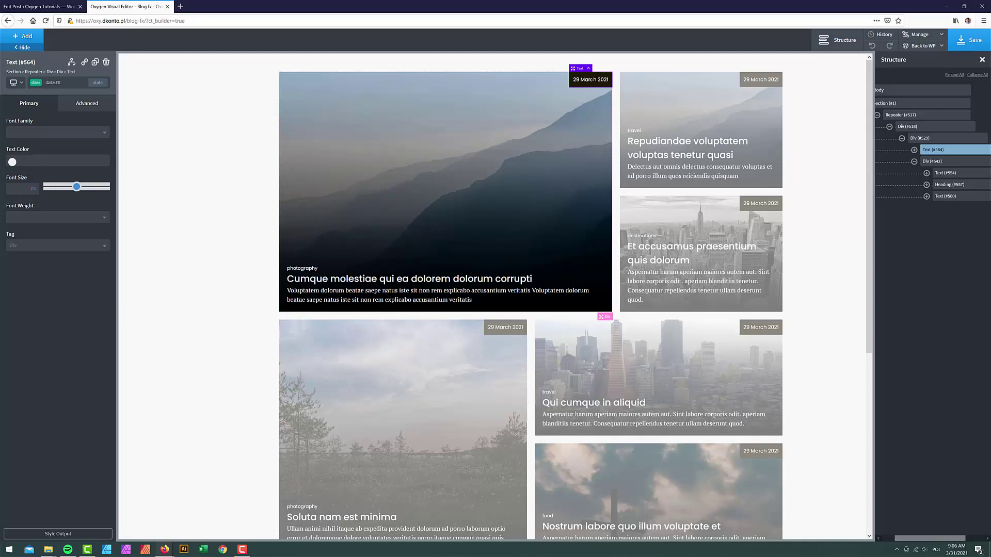
{"action": "left_click", "coordinate": [87, 105]}
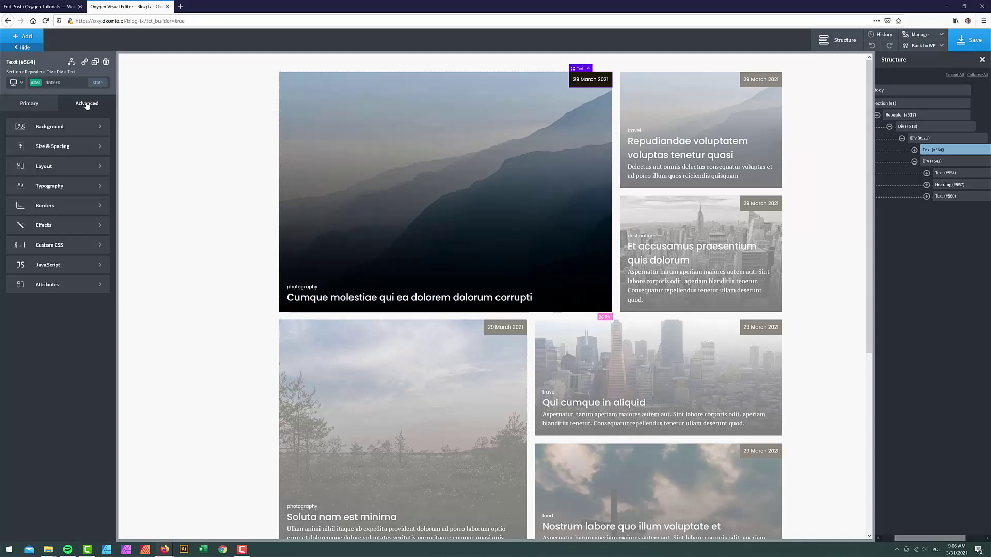
{"action": "left_click", "coordinate": [52, 227]}
{"action": "left_click", "coordinate": [51, 262]}
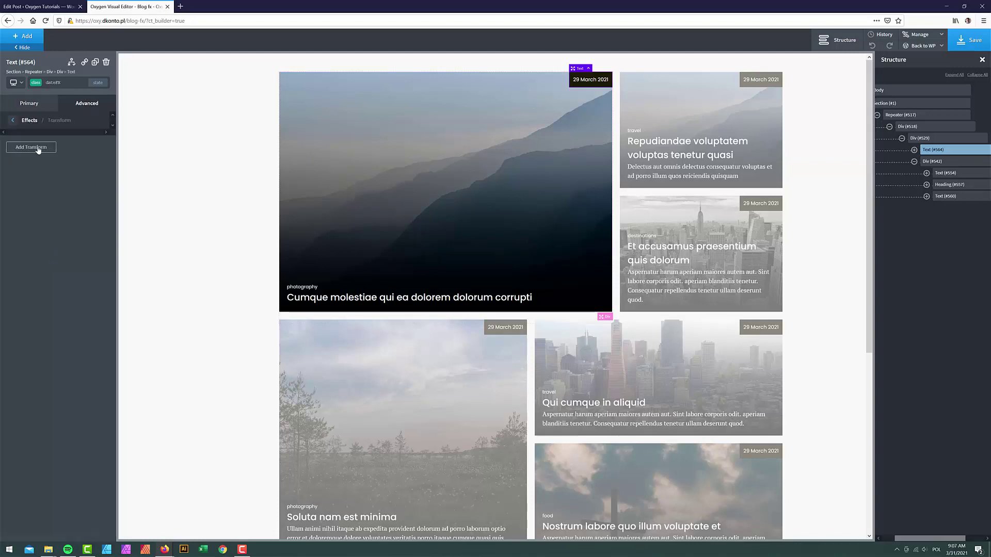
{"action": "left_click", "coordinate": [39, 150]}
{"action": "left_click", "coordinate": [44, 179]}
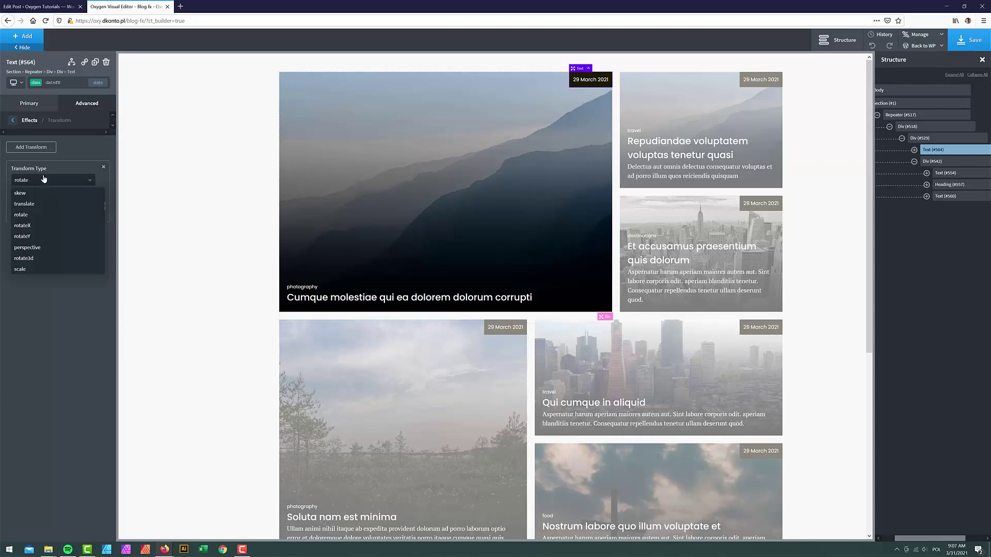
{"action": "left_click", "coordinate": [41, 204]}
{"action": "left_click", "coordinate": [17, 207]}
{"action": "type", "text": "100"}
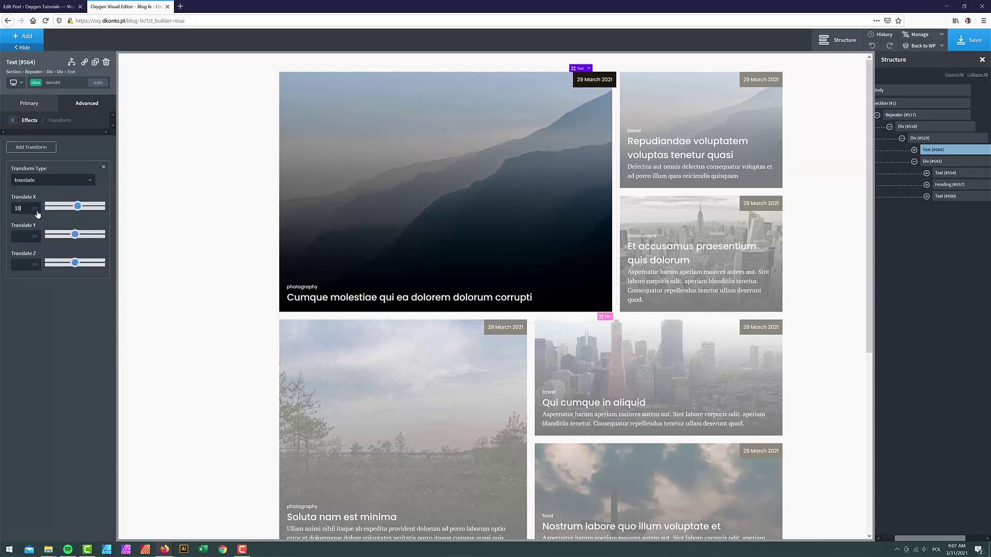
{"action": "left_click", "coordinate": [37, 204]}
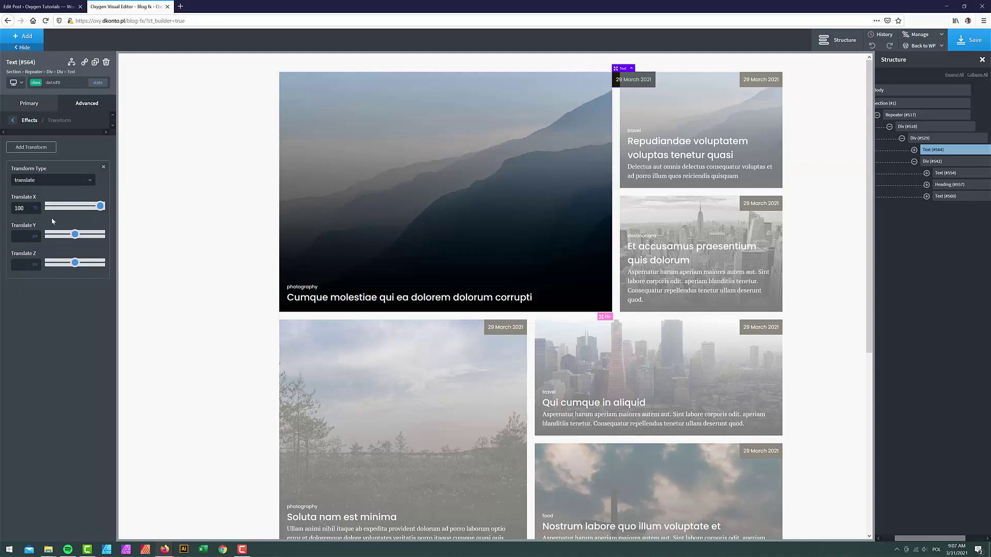
{"action": "mouse_move", "coordinate": [534, 108]}
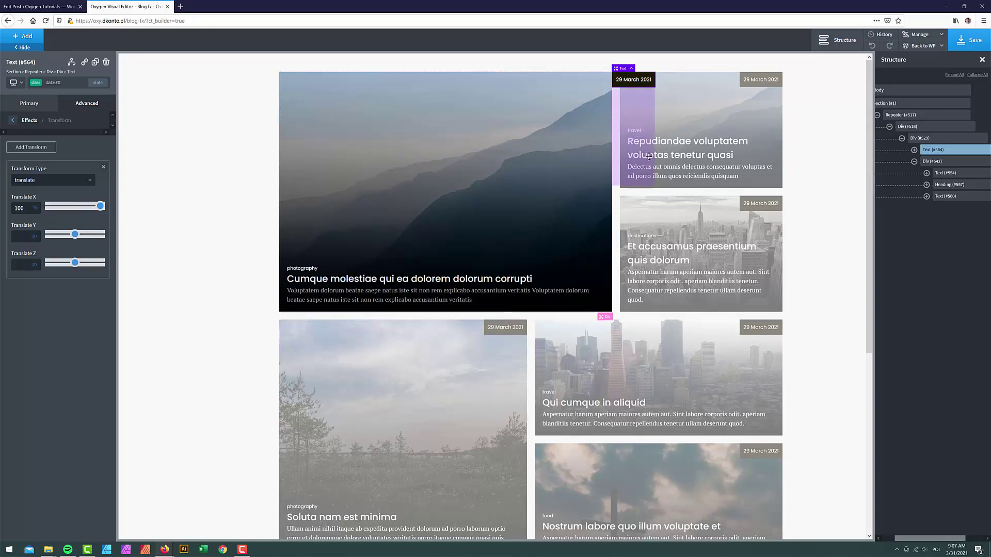
- Set the overflow of the outer card div's class to hidden
{"action": "left_click", "coordinate": [920, 140]}
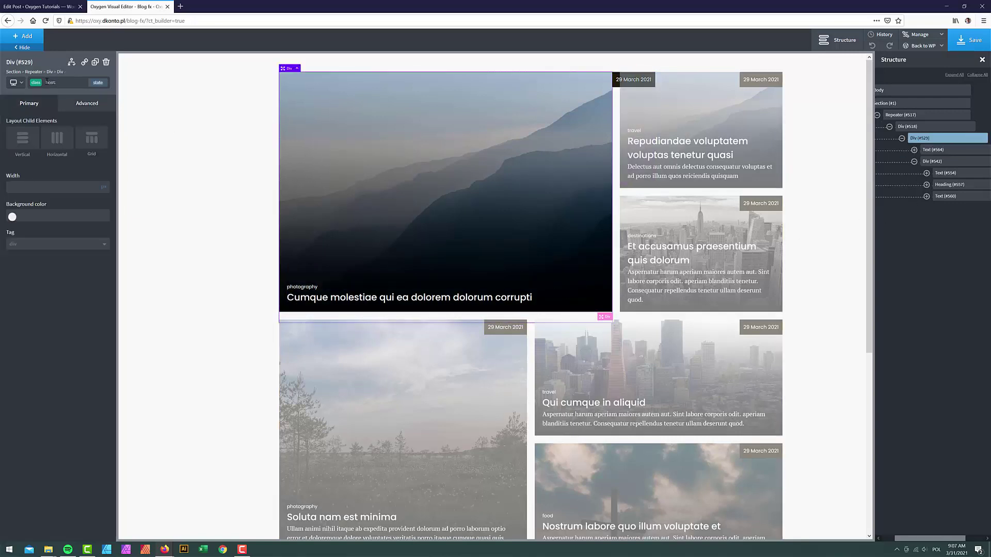
{"action": "left_click", "coordinate": [87, 104]}
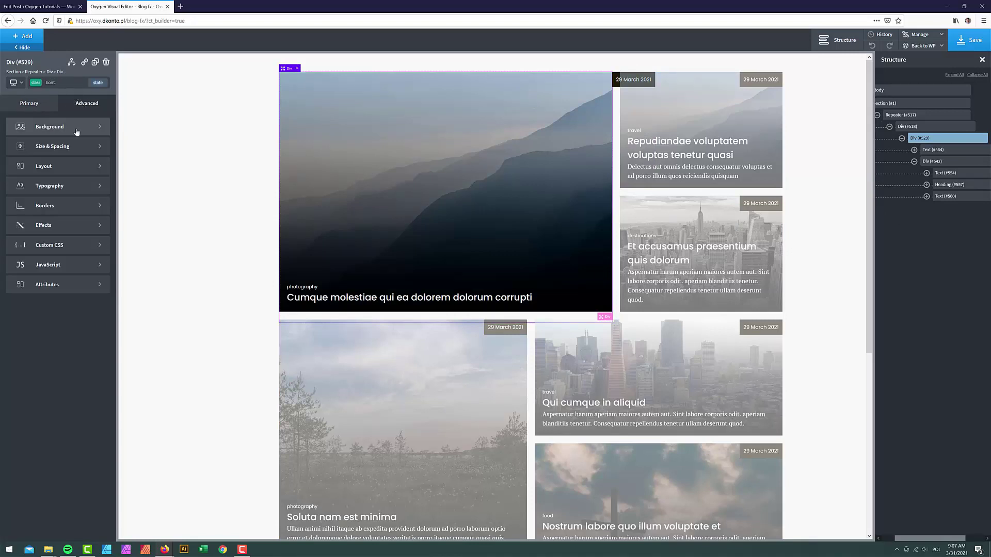
{"action": "left_click", "coordinate": [61, 150]}
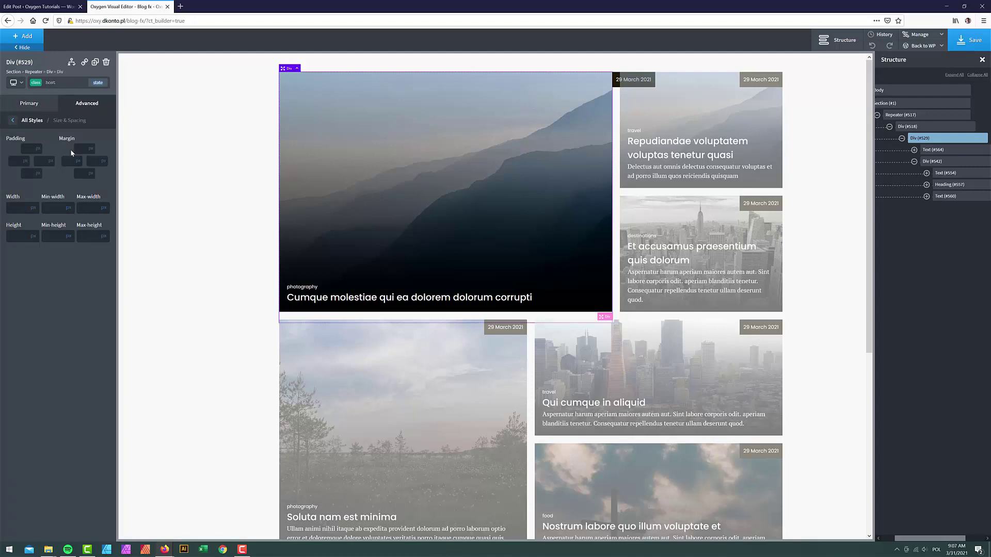
{"action": "left_click", "coordinate": [13, 122]}
{"action": "left_click", "coordinate": [44, 164]}
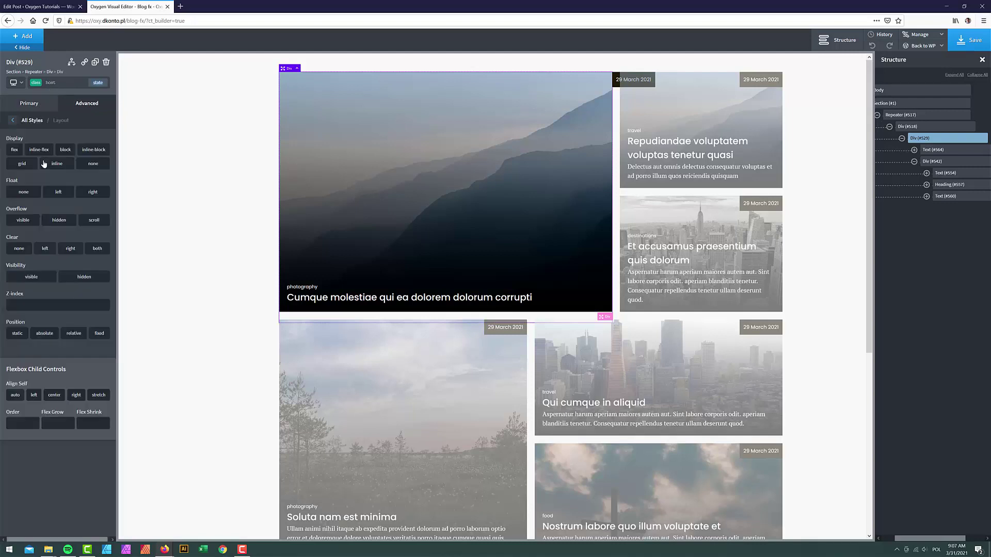
{"action": "left_click", "coordinate": [59, 221]}
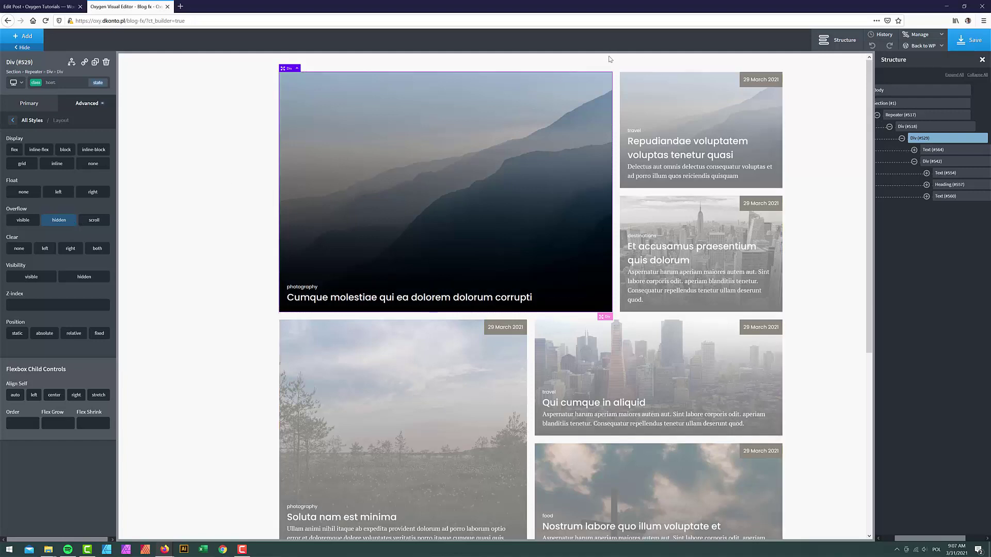
{"action": "left_click", "coordinate": [12, 120]}
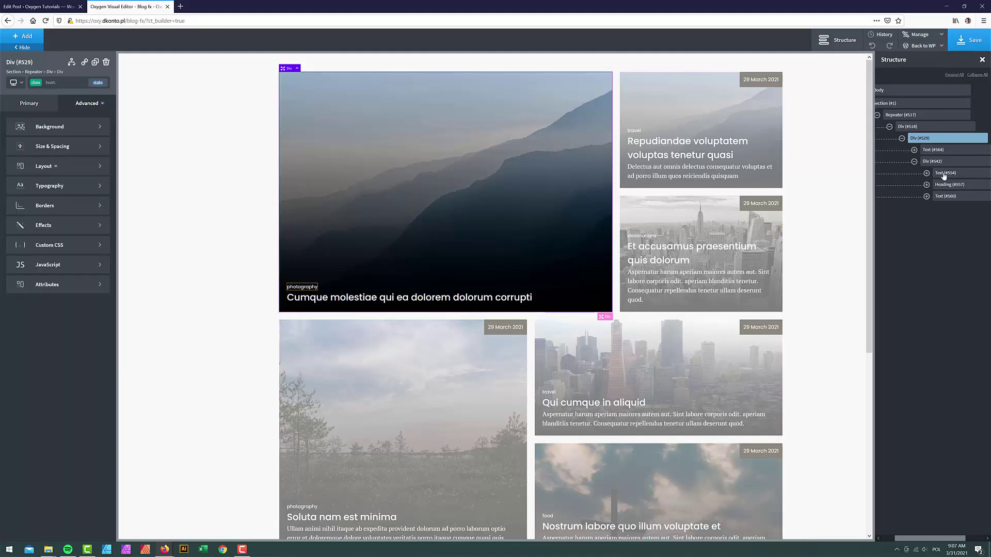
- Adjust the opacity effect on the date badge's class
{"action": "left_click", "coordinate": [930, 150]}
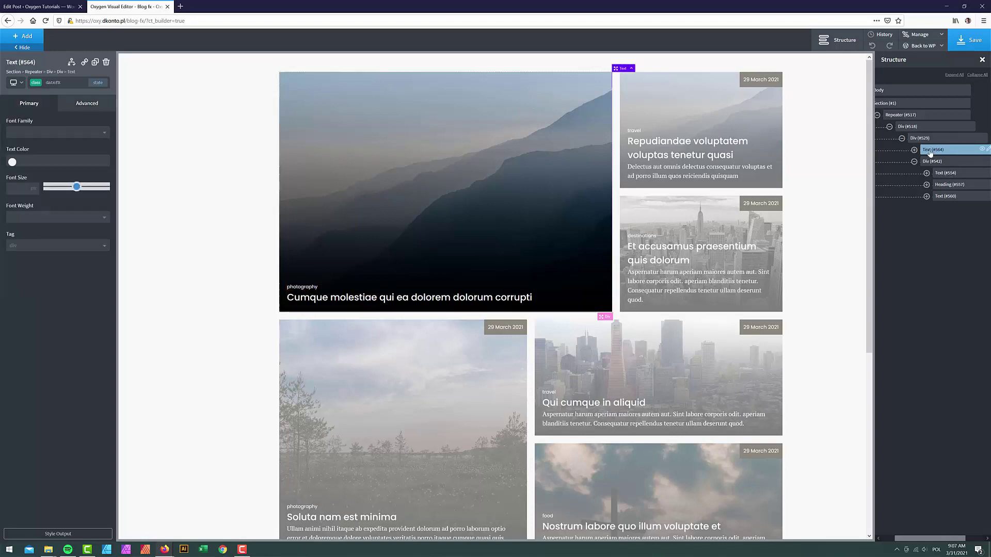
{"action": "left_click", "coordinate": [83, 103]}
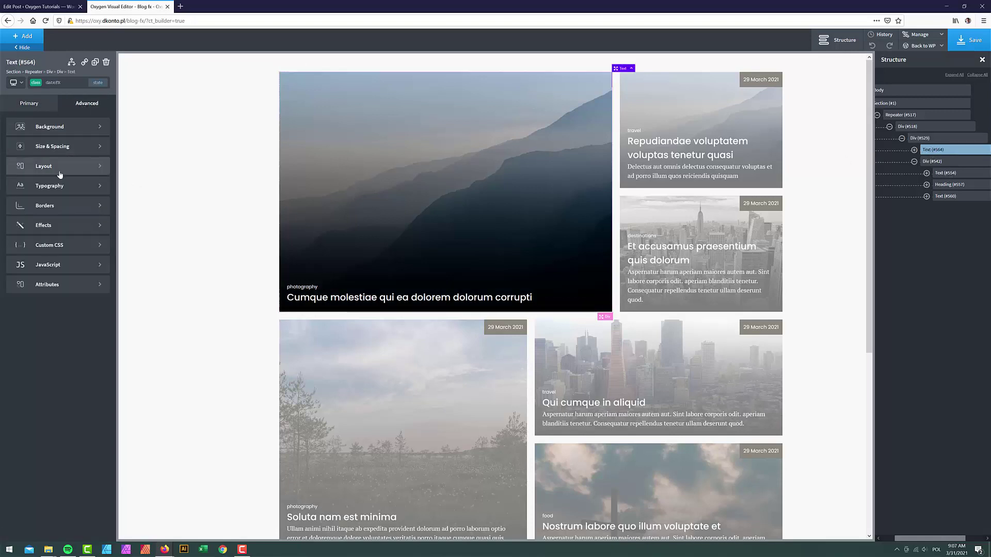
{"action": "left_click", "coordinate": [47, 225]}
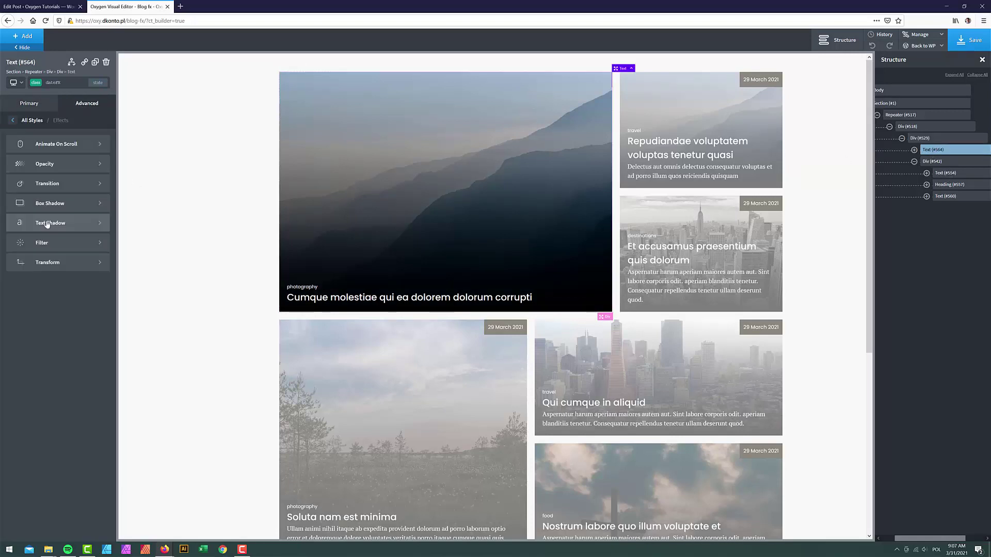
{"action": "left_click", "coordinate": [51, 164]}
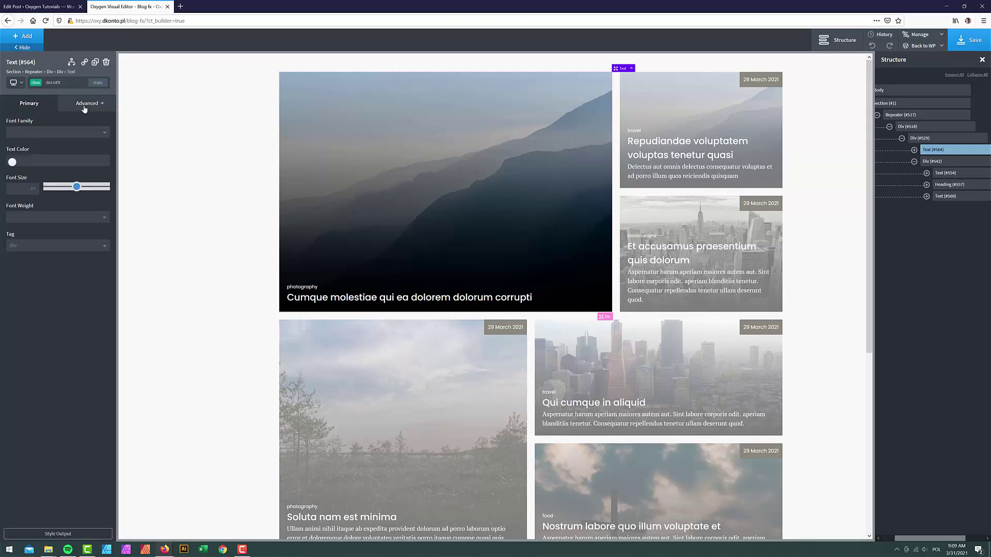
{"action": "left_click", "coordinate": [86, 103]}
{"action": "left_click", "coordinate": [48, 227]}
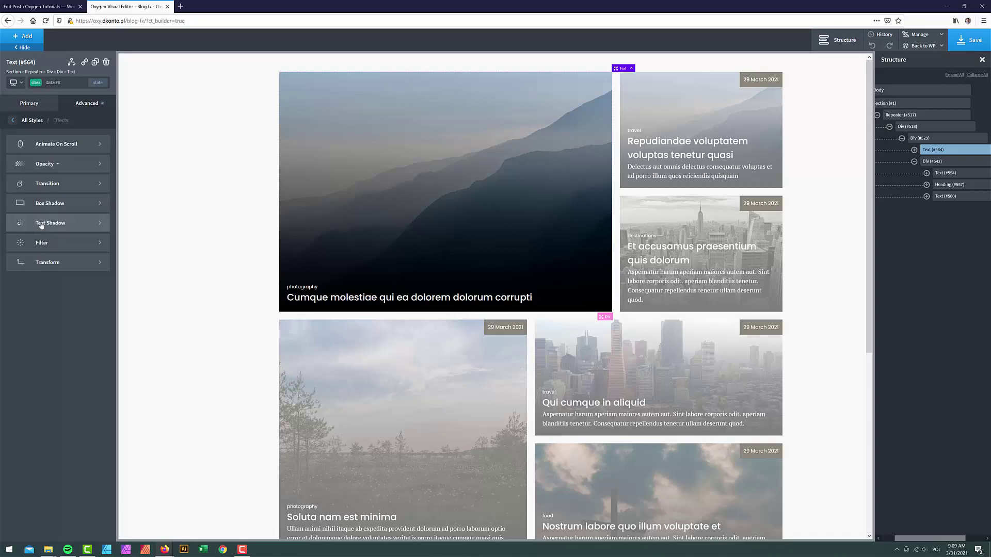
{"action": "left_click", "coordinate": [49, 164]}
{"action": "left_click", "coordinate": [13, 120]}
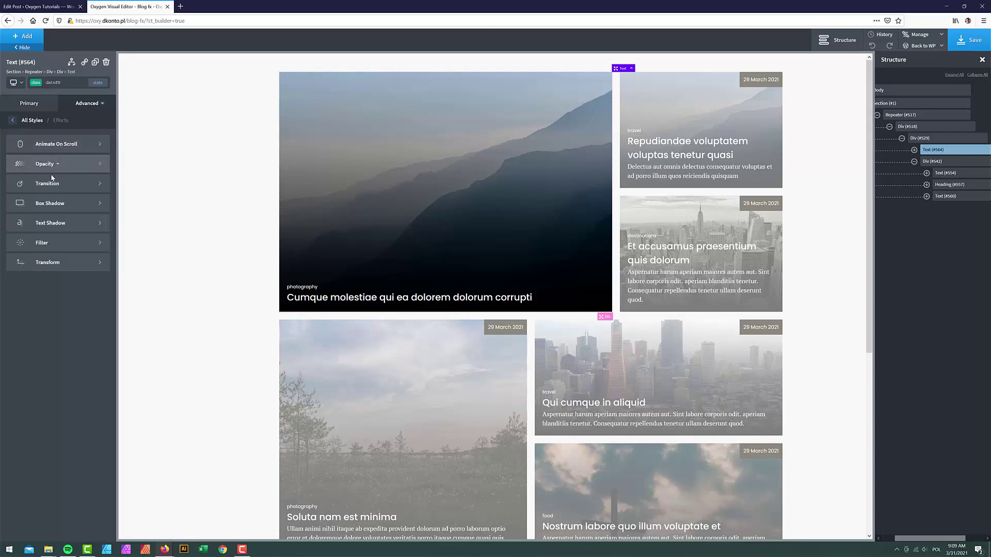
- Give the date badge's class a transition of 0.6 seconds with the timing function ease-in-out, and save the page
{"action": "left_click", "coordinate": [49, 183]}
{"action": "left_click", "coordinate": [77, 154]}
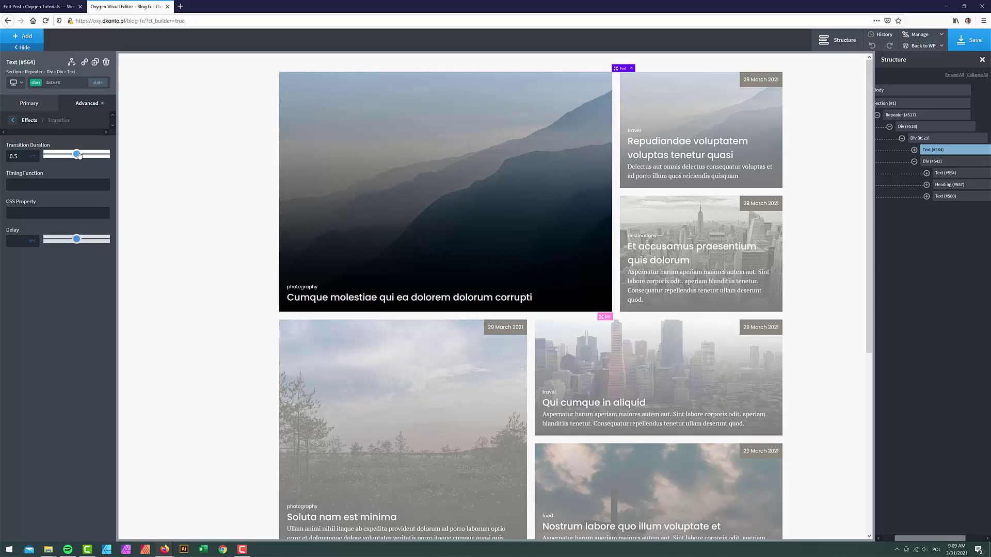
{"action": "left_click_drag", "start_coordinate": [77, 153], "coordinate": [82, 154]}
{"action": "left_click", "coordinate": [27, 185]}
{"action": "type", "text": "ease-in-out"}
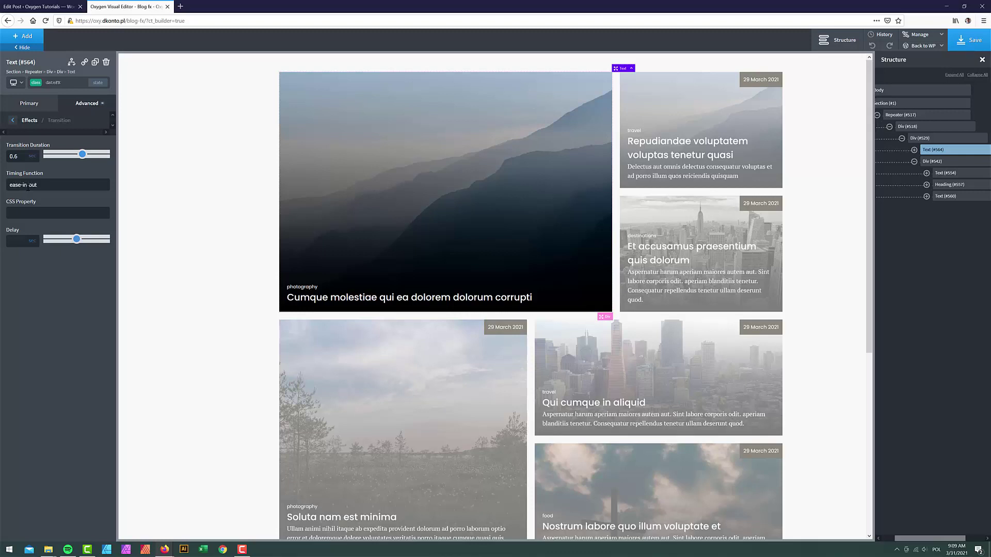
{"action": "left_click", "coordinate": [966, 45]}
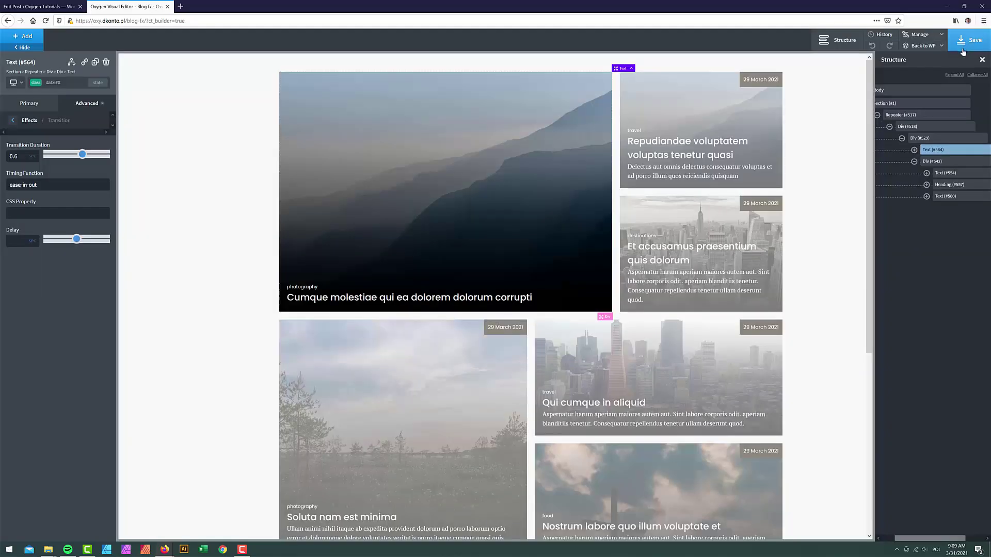
- Add the custom state "hover .dateFX" to the class of the outer card div
{"action": "left_click", "coordinate": [920, 138]}
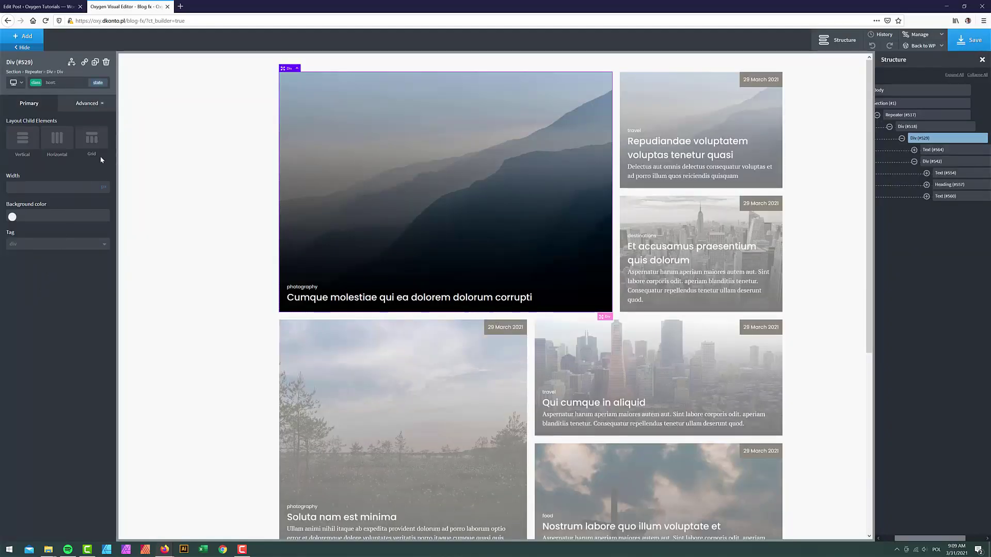
{"action": "left_click", "coordinate": [98, 82]}
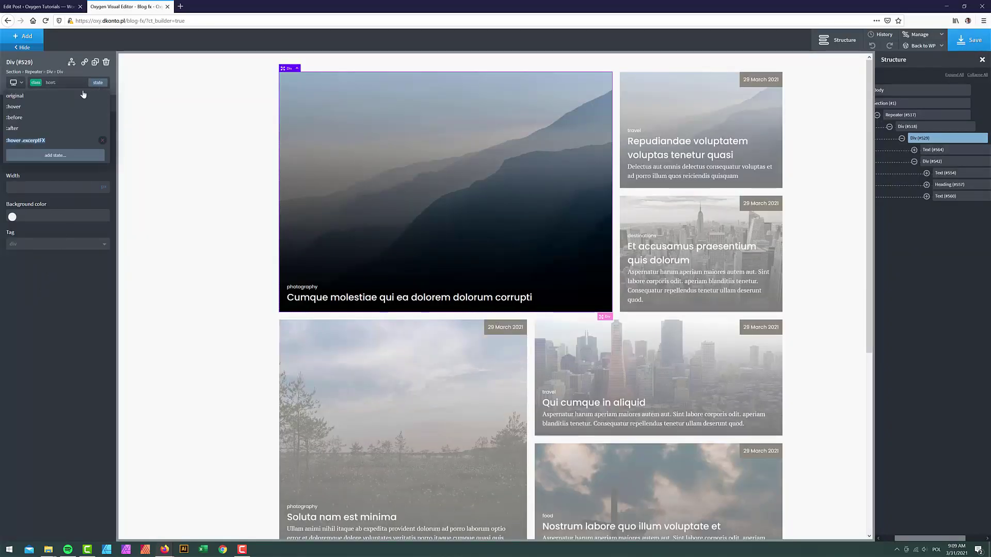
{"action": "left_click", "coordinate": [61, 154]}
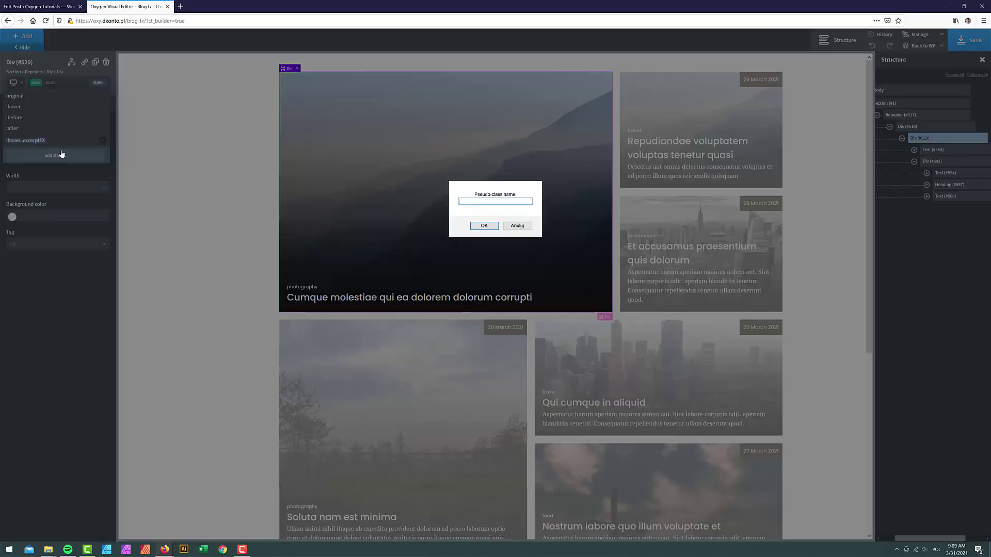
{"action": "type", "text": "hover .dateFX"}
{"action": "left_click", "coordinate": [484, 225]}
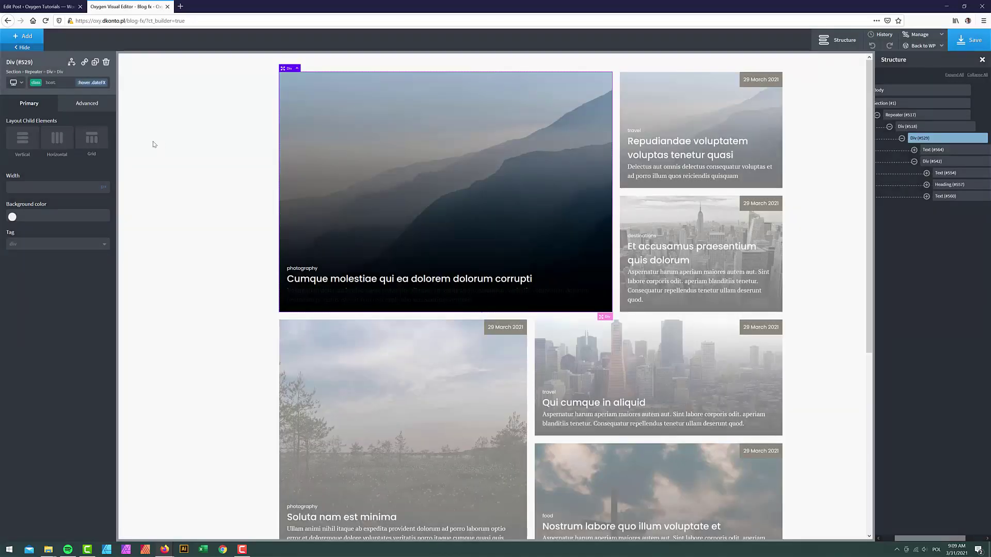
- Set the opacity of the "hover .dateFX" state to 1
{"action": "left_click", "coordinate": [90, 106]}
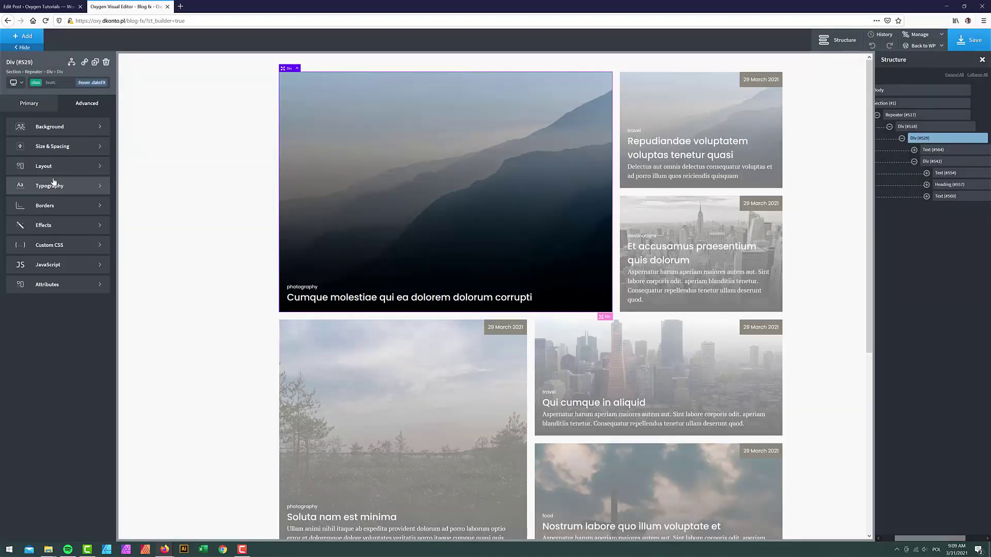
{"action": "left_click", "coordinate": [57, 227]}
{"action": "left_click", "coordinate": [31, 181]}
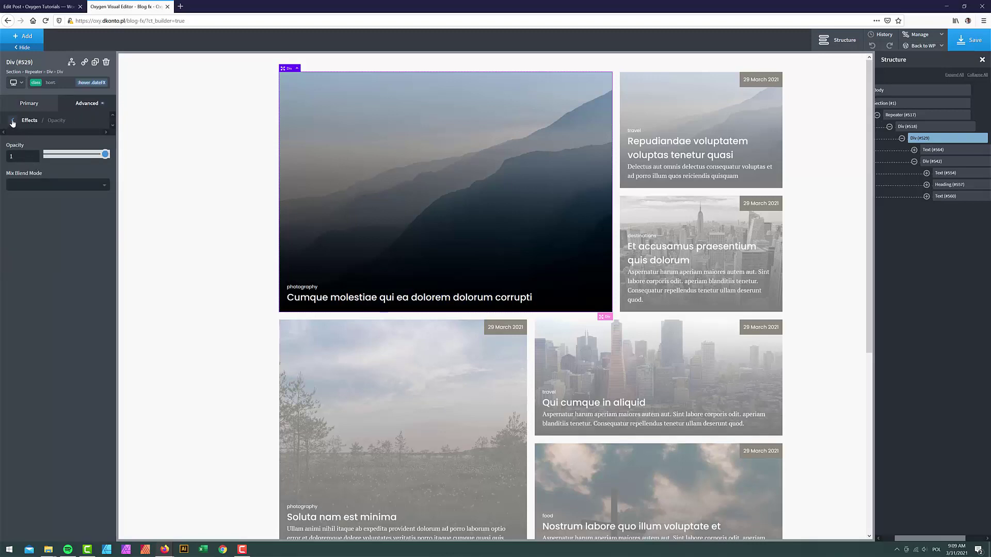
- Try adding a translate transform with Translate X 0 to the "hover .dateFX" state, and save the page
{"action": "left_click", "coordinate": [13, 120]}
{"action": "left_click", "coordinate": [52, 263]}
{"action": "left_click", "coordinate": [35, 149]}
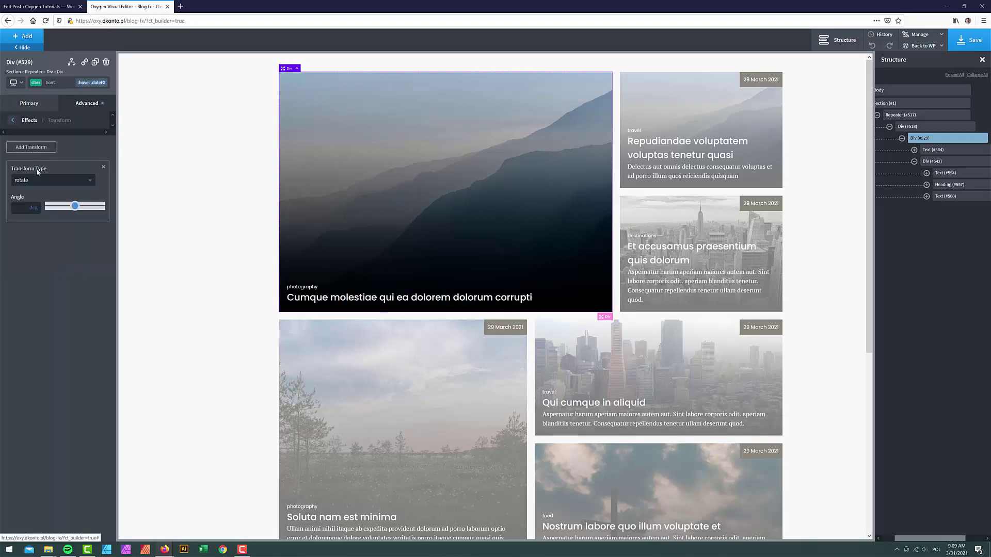
{"action": "left_click", "coordinate": [37, 181]}
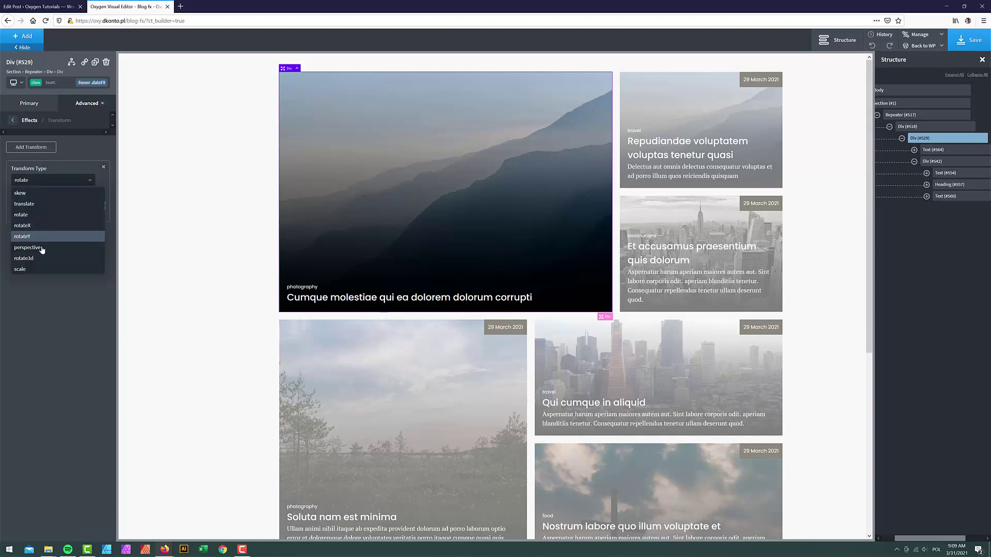
{"action": "left_click", "coordinate": [41, 204]}
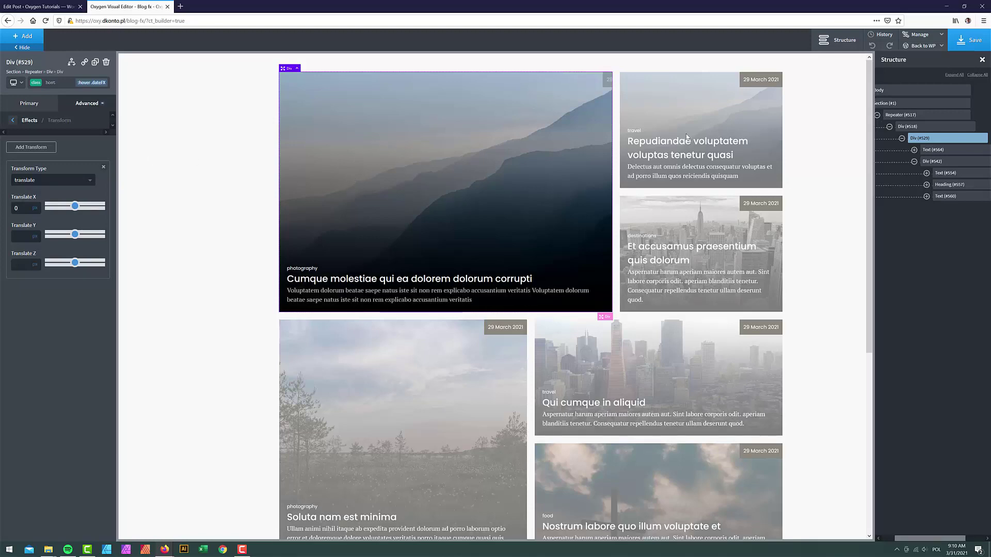
{"action": "left_click", "coordinate": [969, 38]}
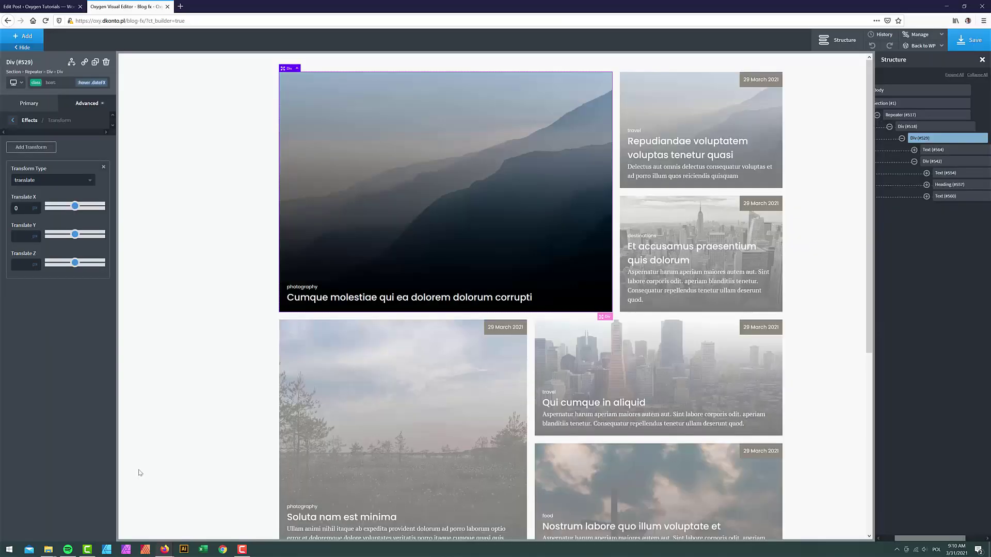
- Reload the published blog page and check the date badge's behaviour when pointing at the cards
{"action": "mouse_move", "coordinate": [164, 550]}
{"action": "left_click", "coordinate": [204, 511]}
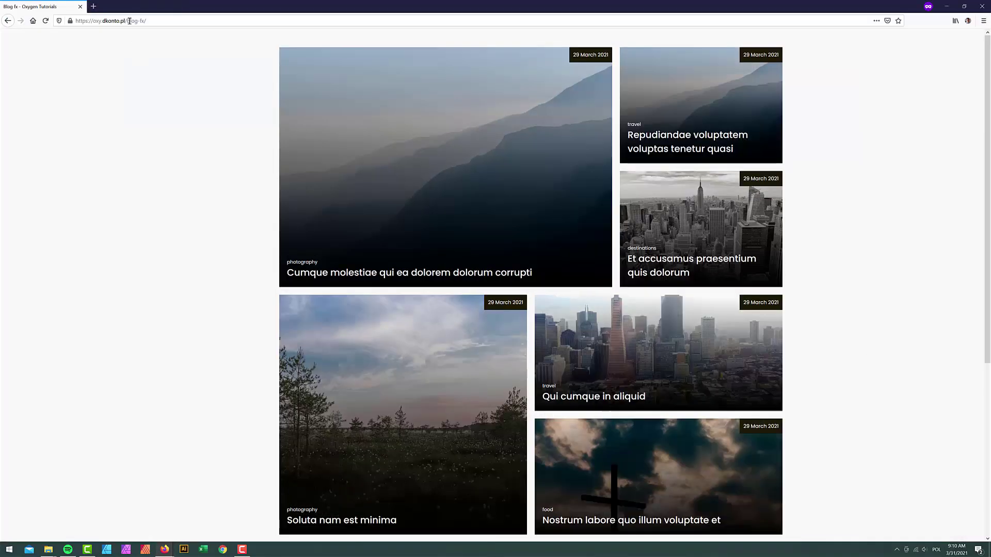
{"action": "left_click", "coordinate": [49, 21]}
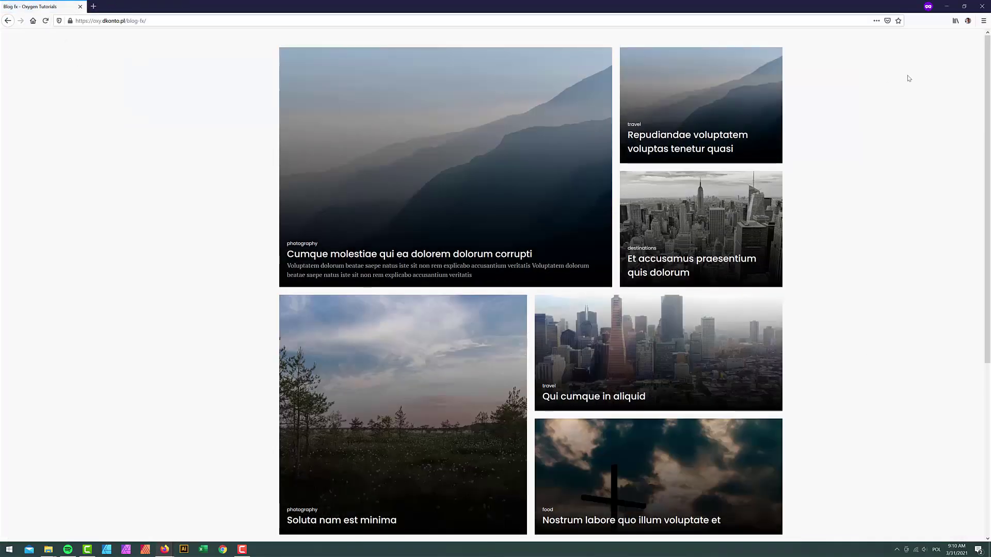
{"action": "left_click", "coordinate": [947, 6]}
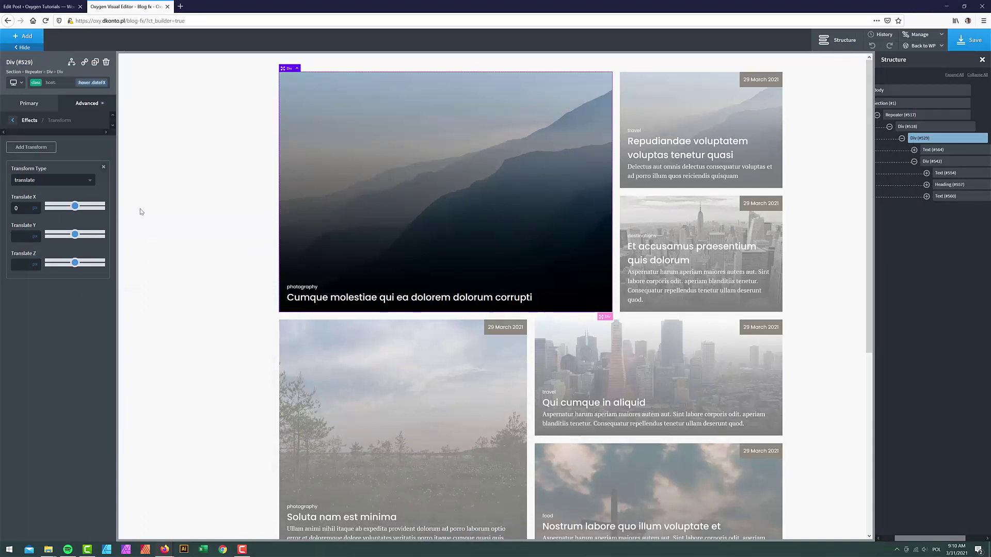
- Remove the translate transform and delete the "hover .dateFX" state from the outer card div's class
{"action": "left_click", "coordinate": [103, 167]}
{"action": "left_click", "coordinate": [87, 84]}
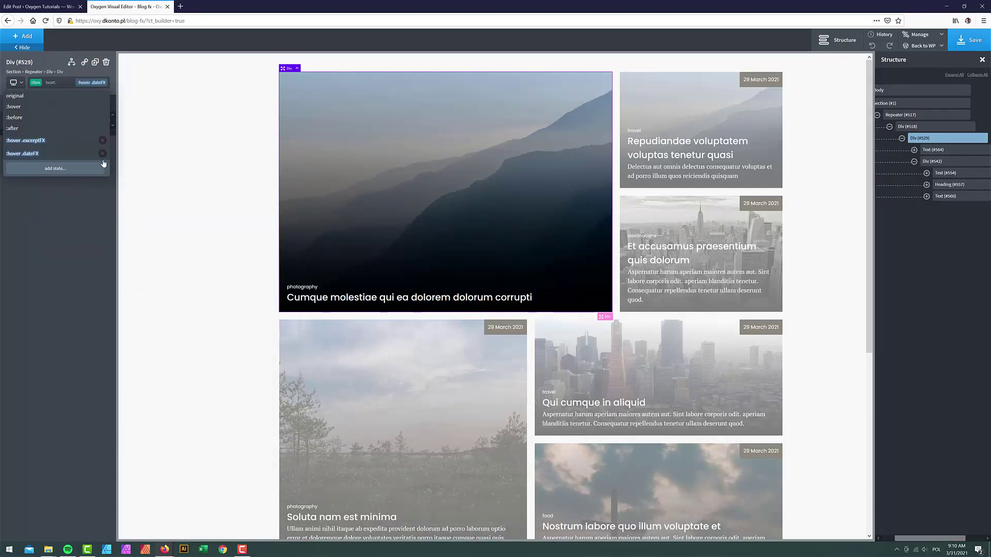
{"action": "left_click", "coordinate": [102, 153]}
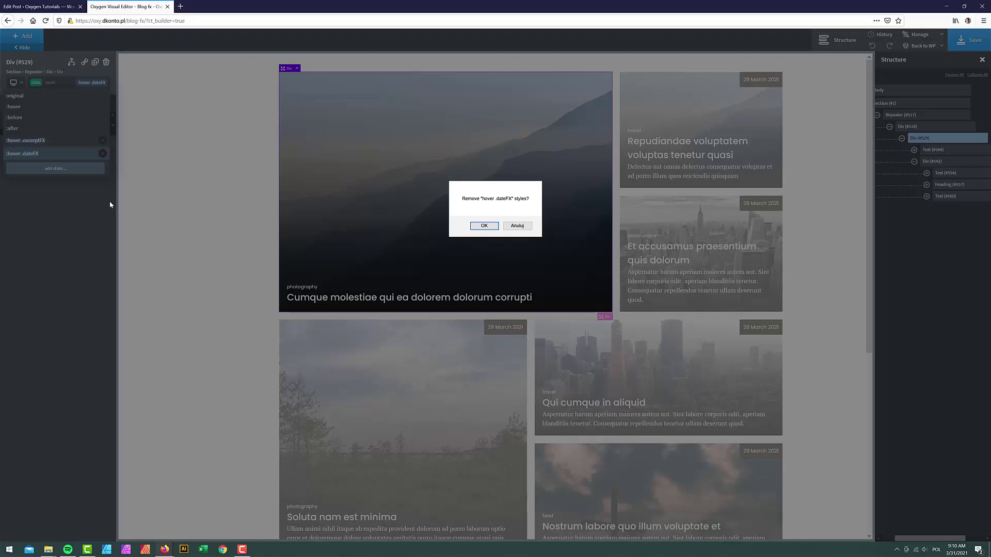
{"action": "left_click", "coordinate": [484, 226]}
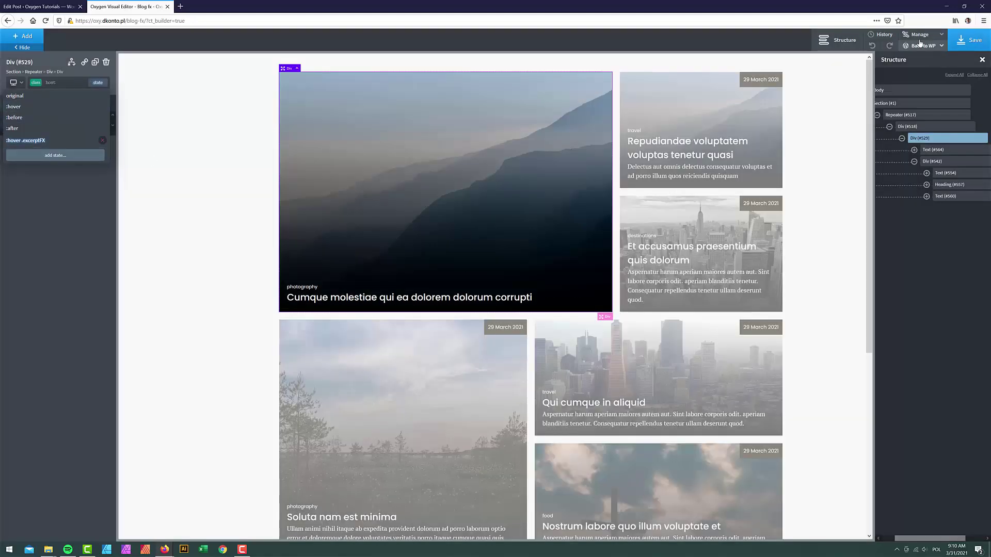
- Create a new stylesheet named "blog-effects"
{"action": "left_click", "coordinate": [920, 34]}
{"action": "left_click", "coordinate": [921, 59]}
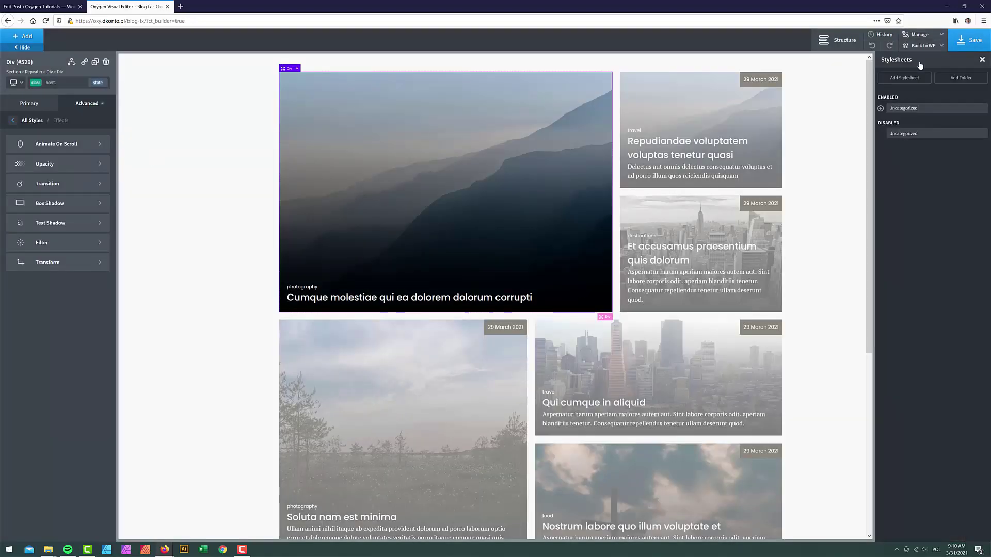
{"action": "left_click", "coordinate": [904, 78]}
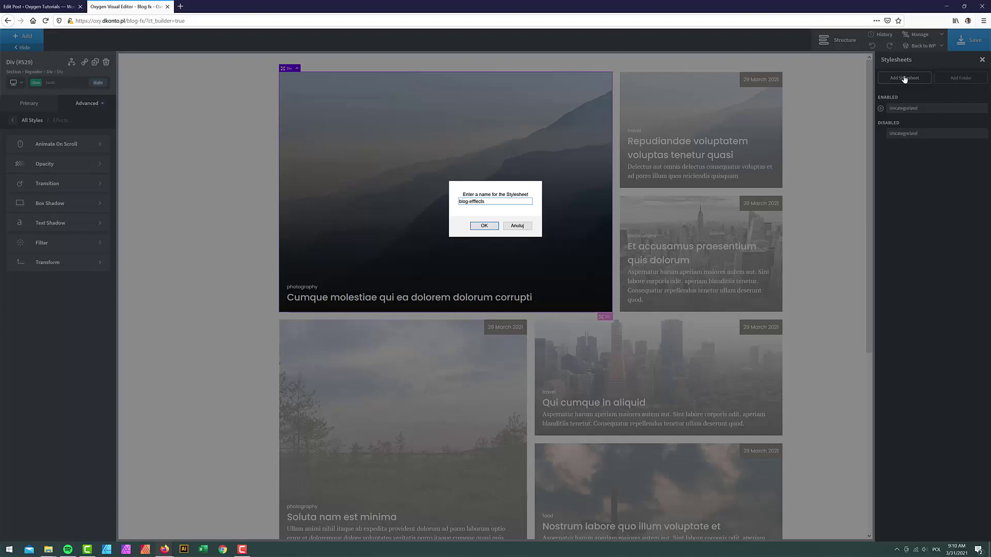
{"action": "left_click", "coordinate": [490, 225]}
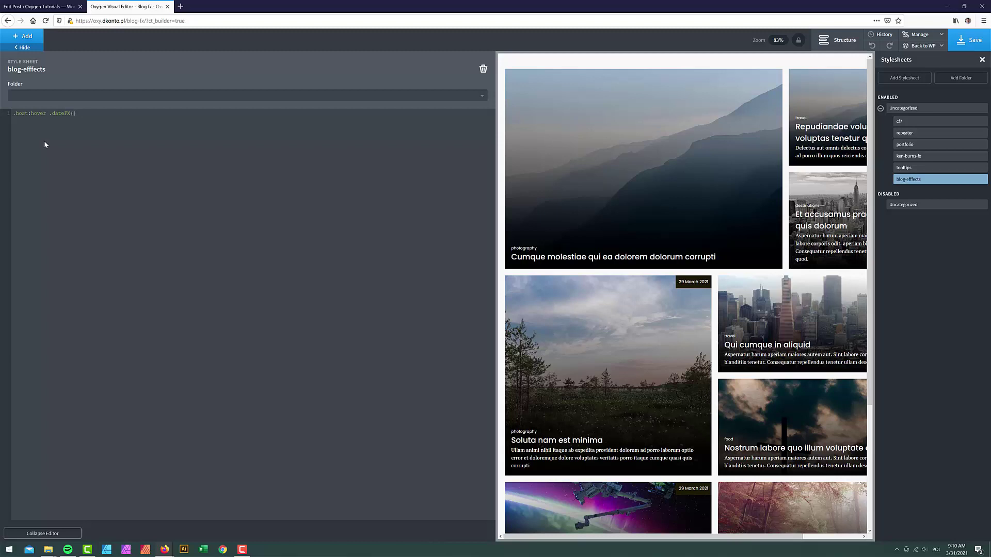
- Complete the ".host:hover .dateFX" rule with transform translateX(0) and opacity 1, and save the page
{"action": "type", "text": "tran"}
{"action": "key", "text": "BackSpace"}
{"action": "key", "text": "BackSpace"}
{"action": "key", "text": "BackSpace"}
{"action": "key", "text": "BackSpace"}
{"action": "type", "text": "transform:translateX( "}
{"action": "type", "text": ");opacity: ;"}
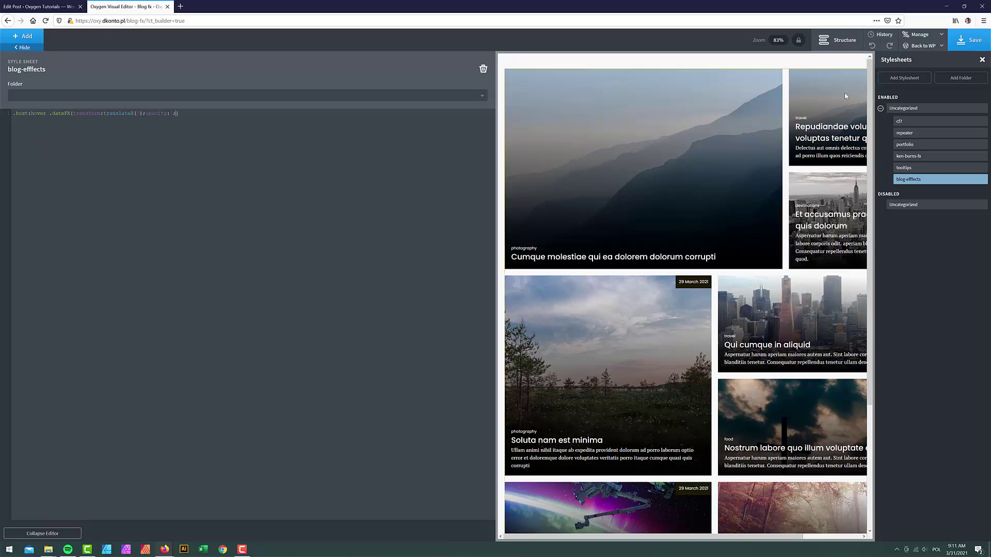
{"action": "left_click", "coordinate": [969, 40]}
- Reload the published blog page, test the date badge's slide-in on the first card, and return to the builder
{"action": "mouse_move", "coordinate": [611, 121]}
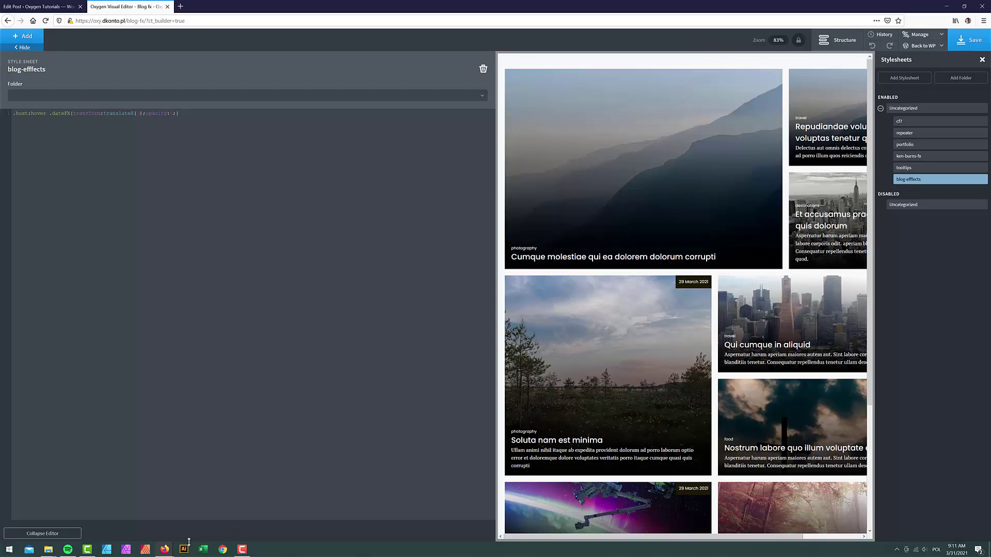
{"action": "mouse_move", "coordinate": [164, 549]}
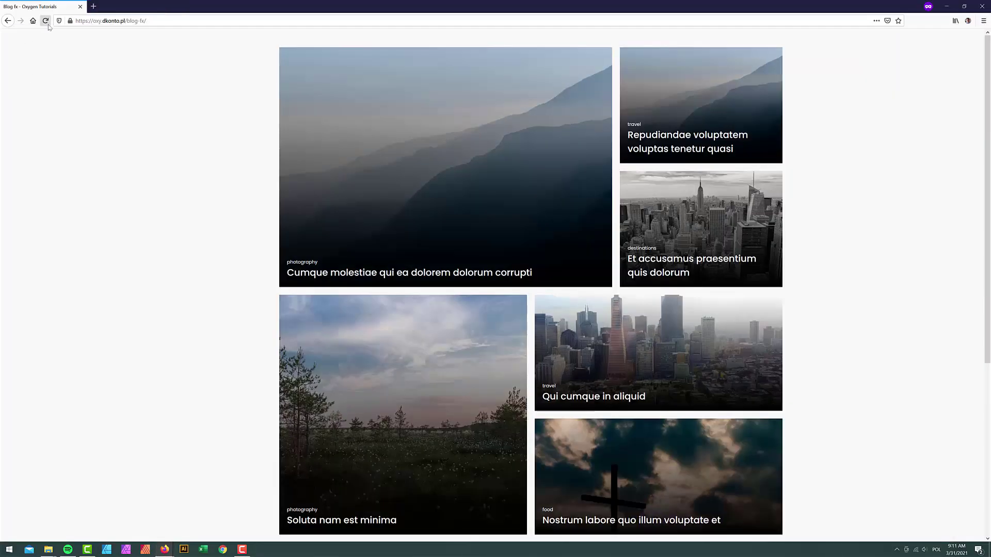
{"action": "mouse_move", "coordinate": [331, 118]}
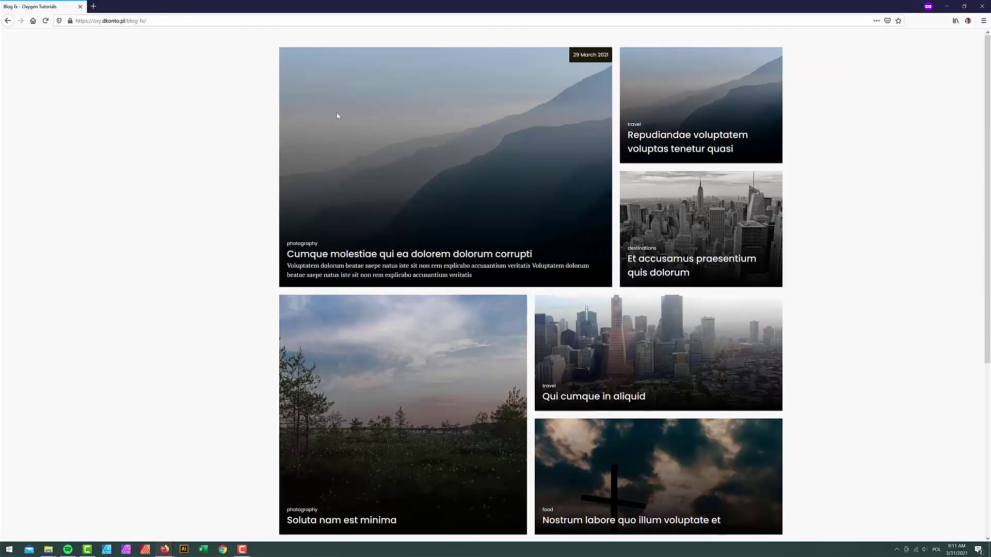
{"action": "mouse_move", "coordinate": [299, 116]}
{"action": "key", "text": "alt+Tab"}
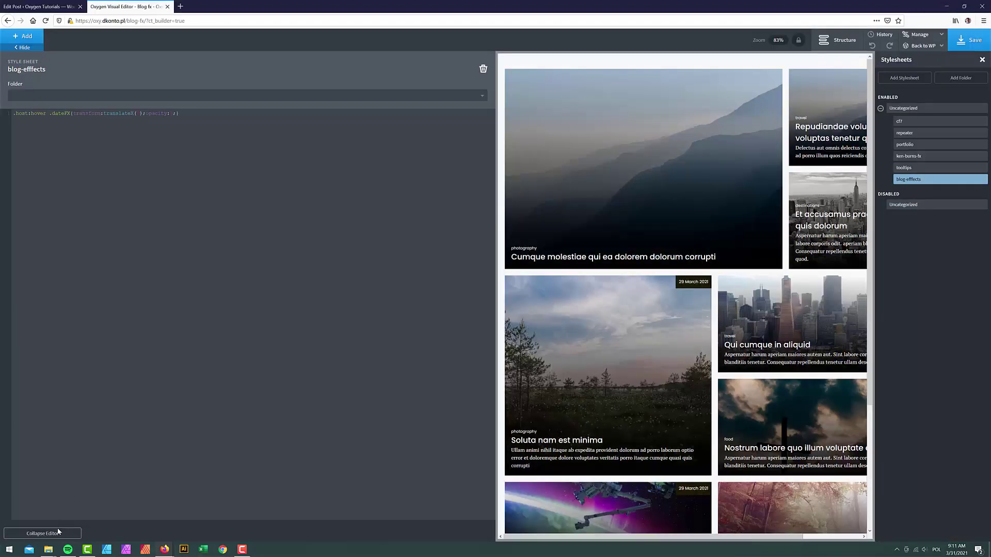
- Give the category text's class a transition of 0.2 seconds with the timing function ease-in-out
{"action": "left_click", "coordinate": [58, 532]}
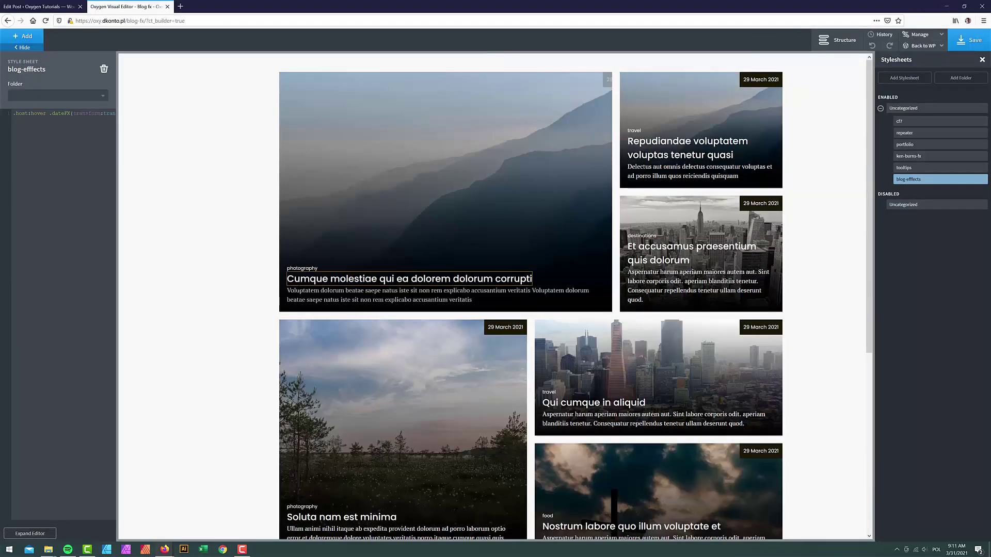
{"action": "left_click", "coordinate": [309, 269]}
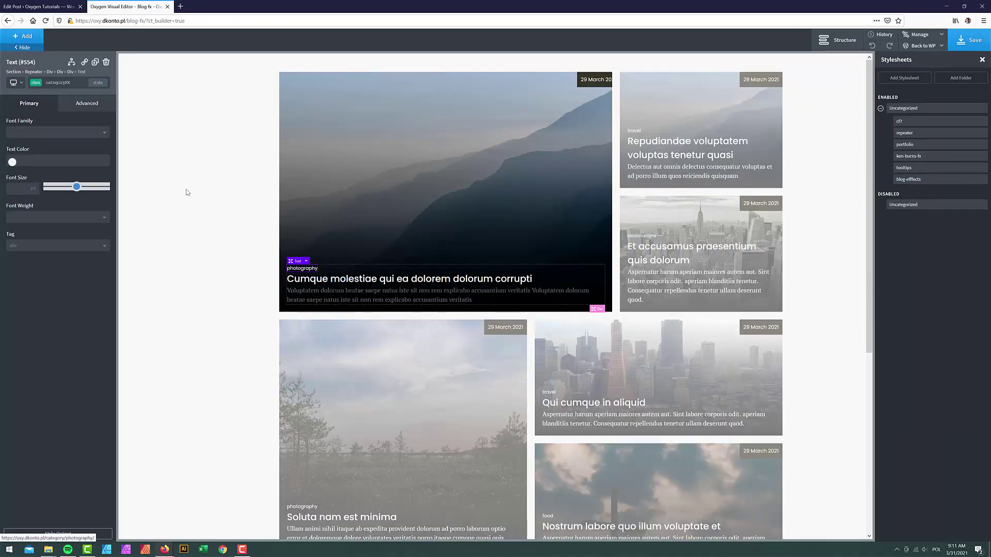
{"action": "left_click", "coordinate": [82, 106]}
{"action": "left_click", "coordinate": [45, 206]}
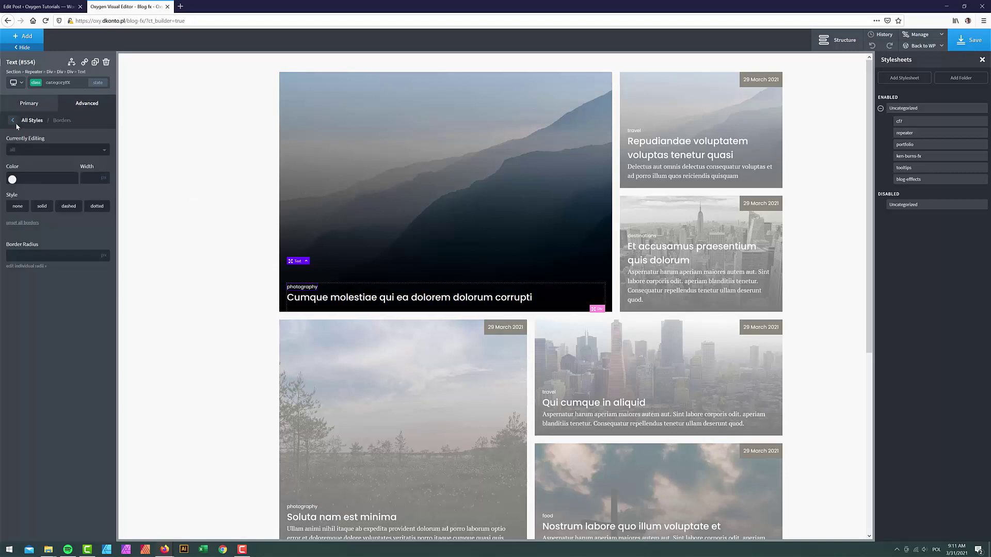
{"action": "left_click", "coordinate": [14, 122]}
{"action": "left_click", "coordinate": [72, 227]}
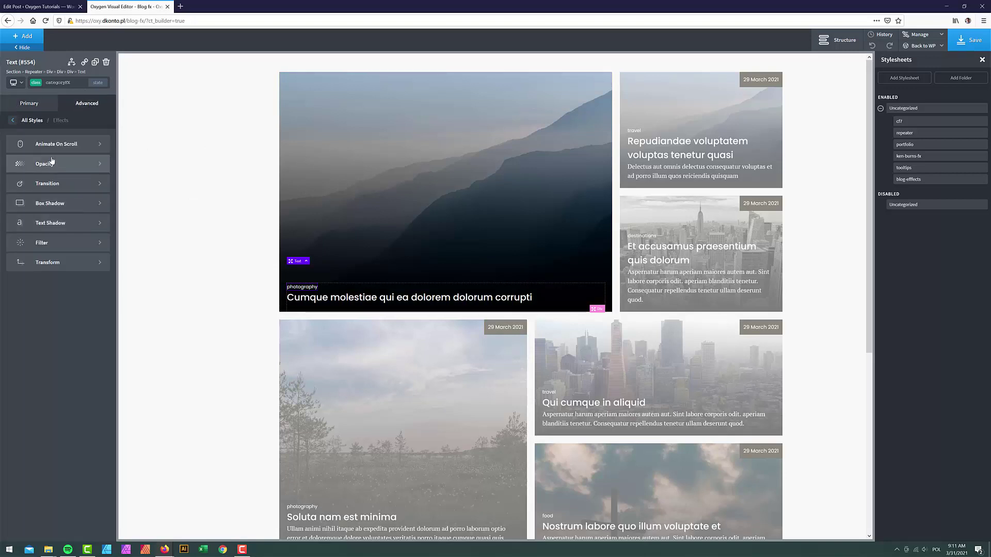
{"action": "left_click", "coordinate": [50, 184]}
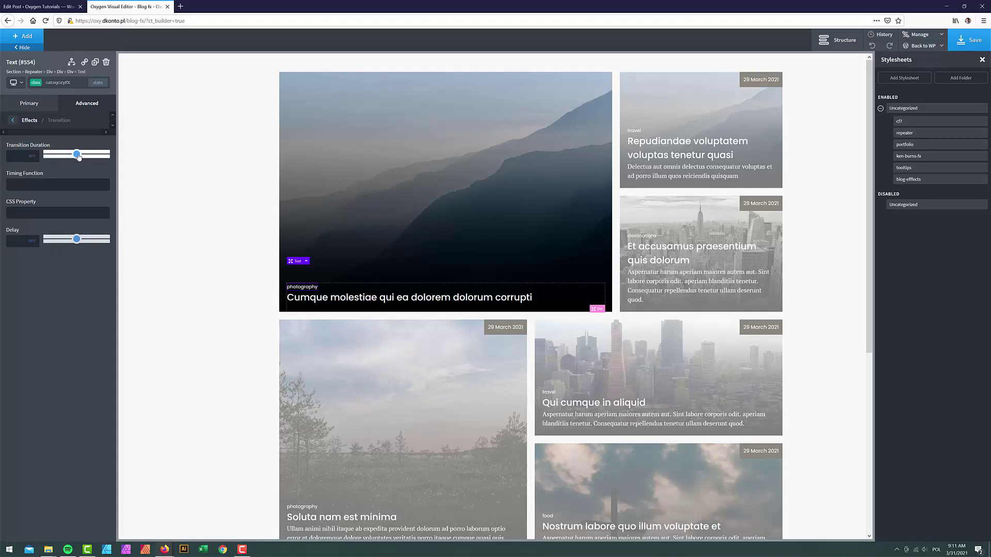
{"action": "left_click_drag", "start_coordinate": [78, 156], "coordinate": [62, 156]}
{"action": "left_click", "coordinate": [38, 187]}
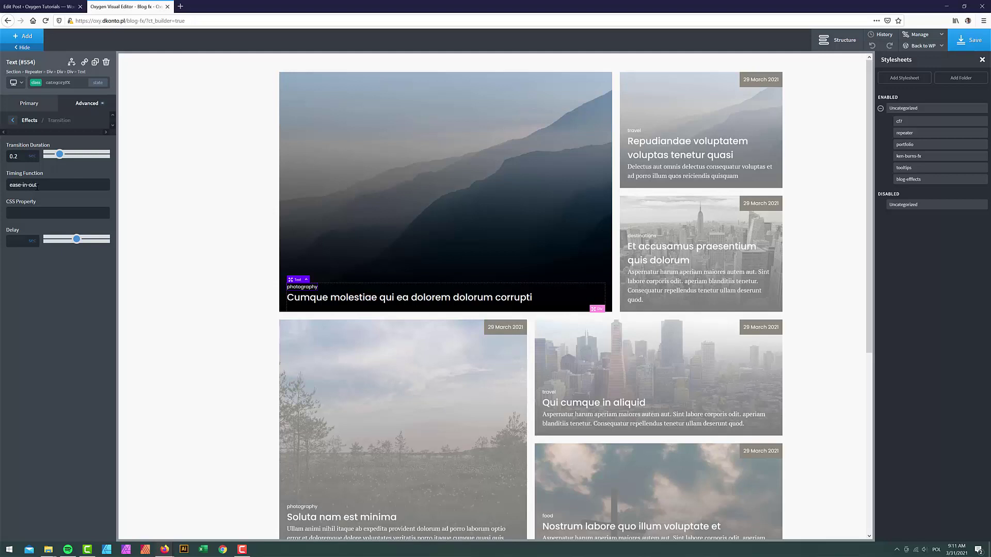
- Set the opacity of the category text's class to 0
{"action": "left_click", "coordinate": [14, 121]}
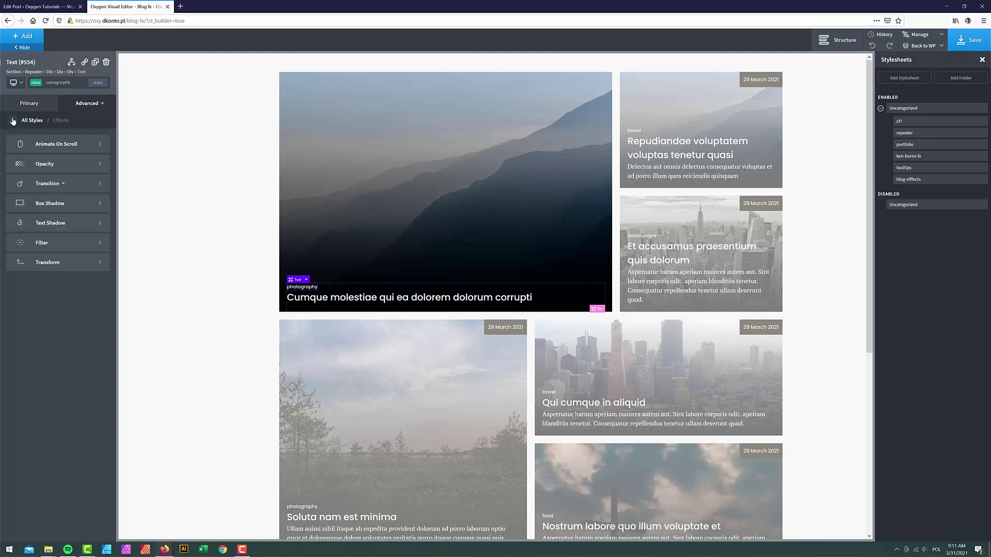
{"action": "left_click", "coordinate": [41, 165]}
{"action": "left_click", "coordinate": [23, 157]}
{"action": "type", "text": "0"}
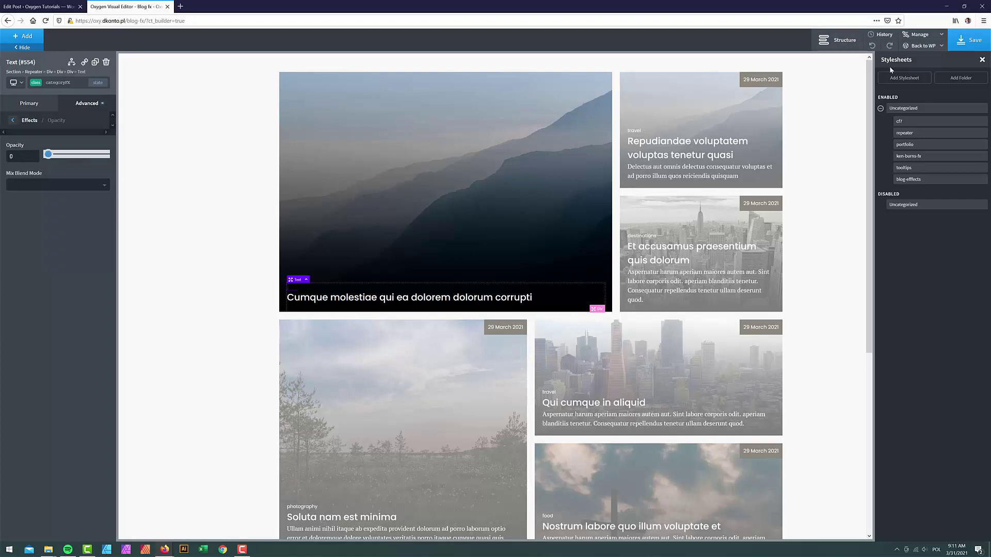
- Add the custom state "hover .categoryFX" to the class of the outer card div
{"action": "left_click", "coordinate": [840, 44]}
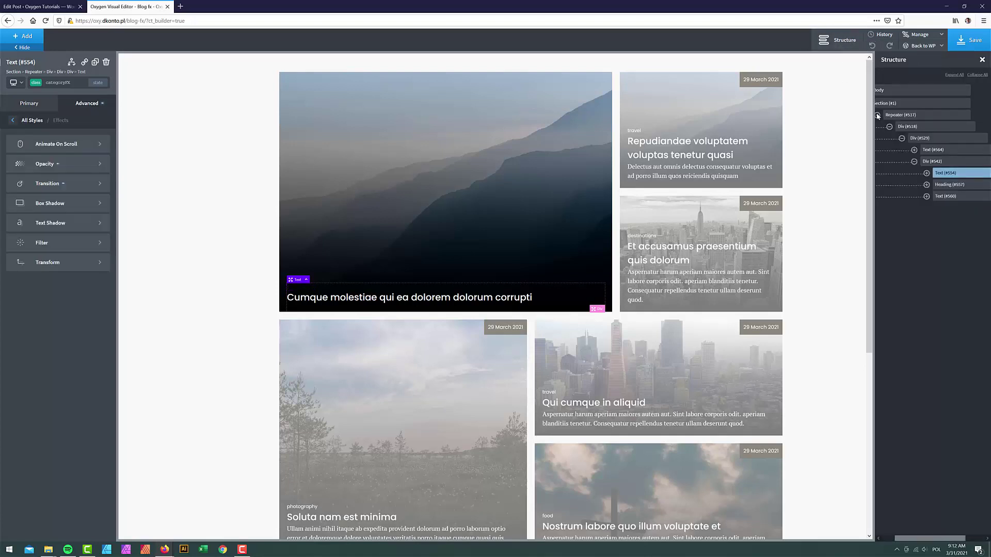
{"action": "left_click", "coordinate": [928, 138]}
{"action": "left_click", "coordinate": [103, 83]}
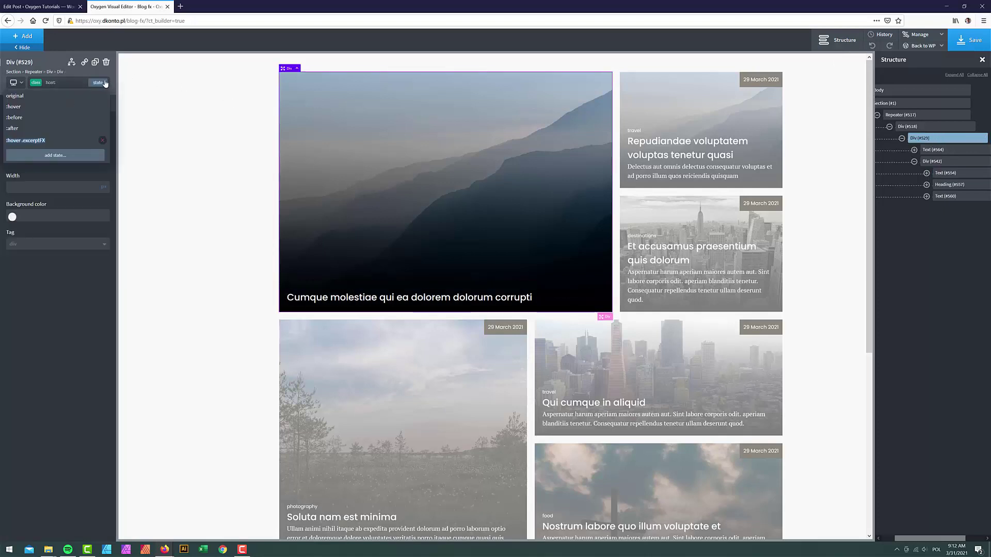
{"action": "left_click", "coordinate": [50, 157]}
{"action": "type", "text": "hover .category"}
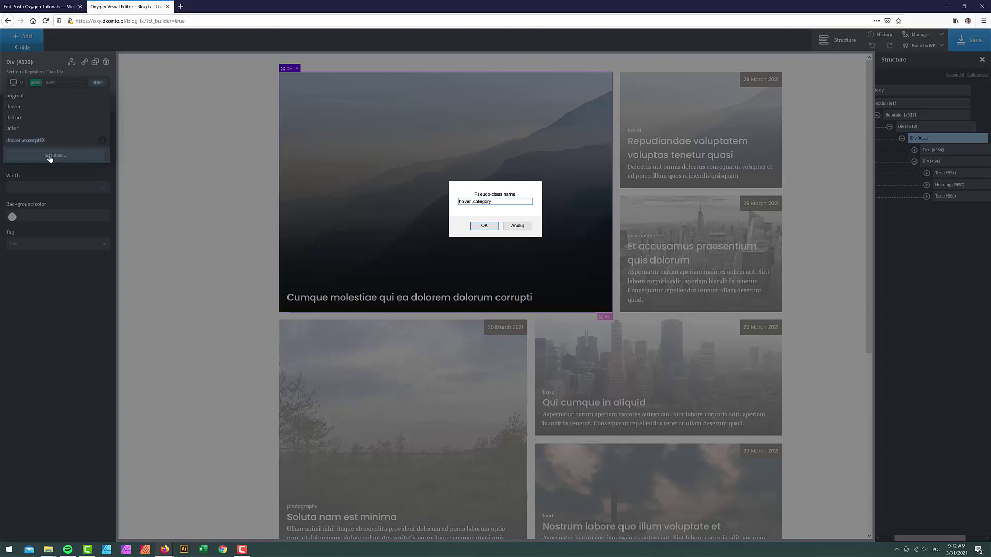
{"action": "type", "text": "FX"}
{"action": "left_click", "coordinate": [484, 225]}
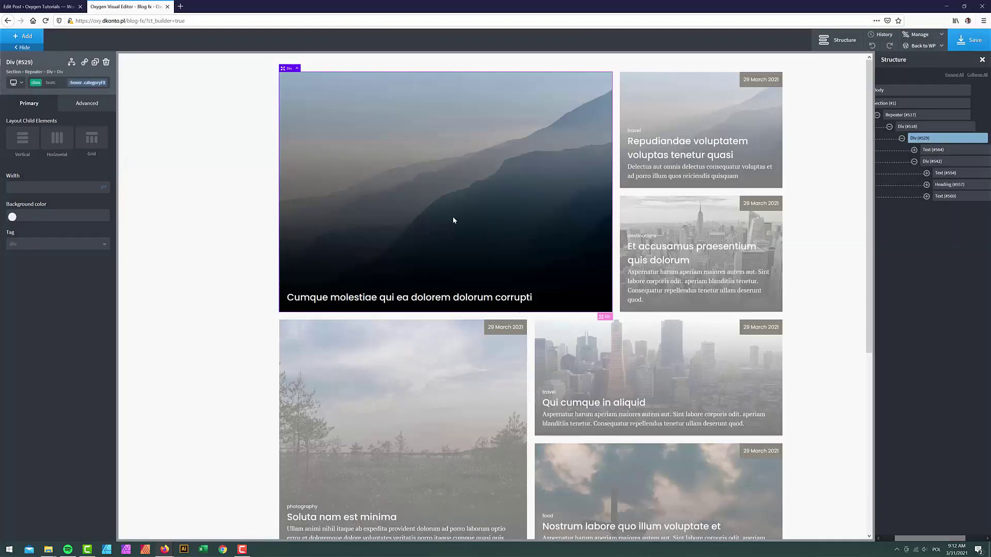
- Set the opacity of the "hover .categoryFX" state to 1 and save the page
{"action": "left_click", "coordinate": [81, 105]}
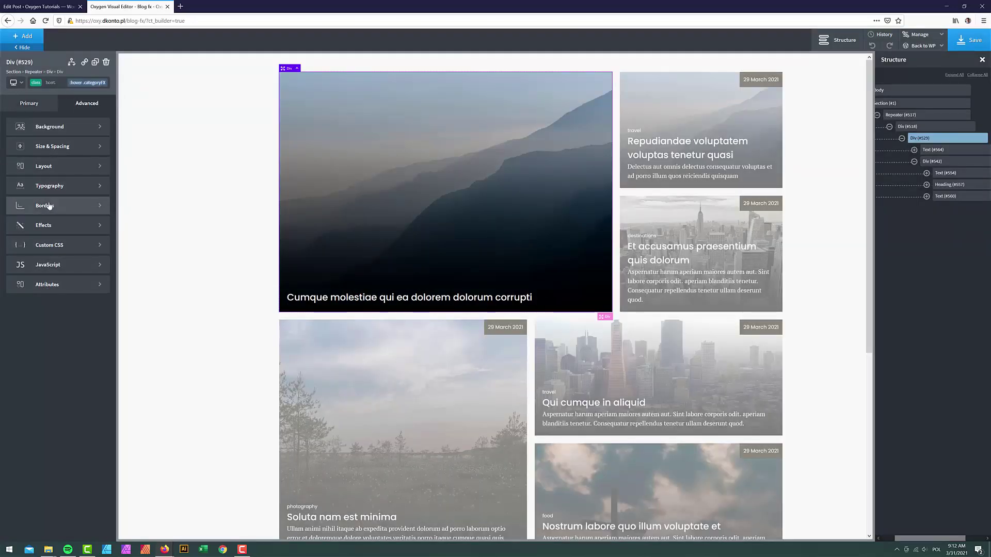
{"action": "left_click", "coordinate": [51, 225]}
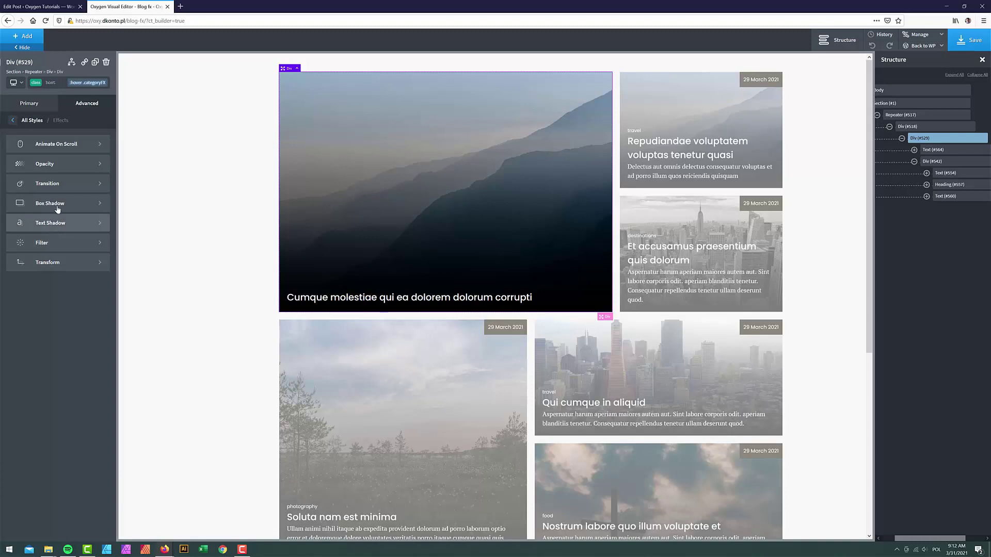
{"action": "left_click", "coordinate": [46, 164]}
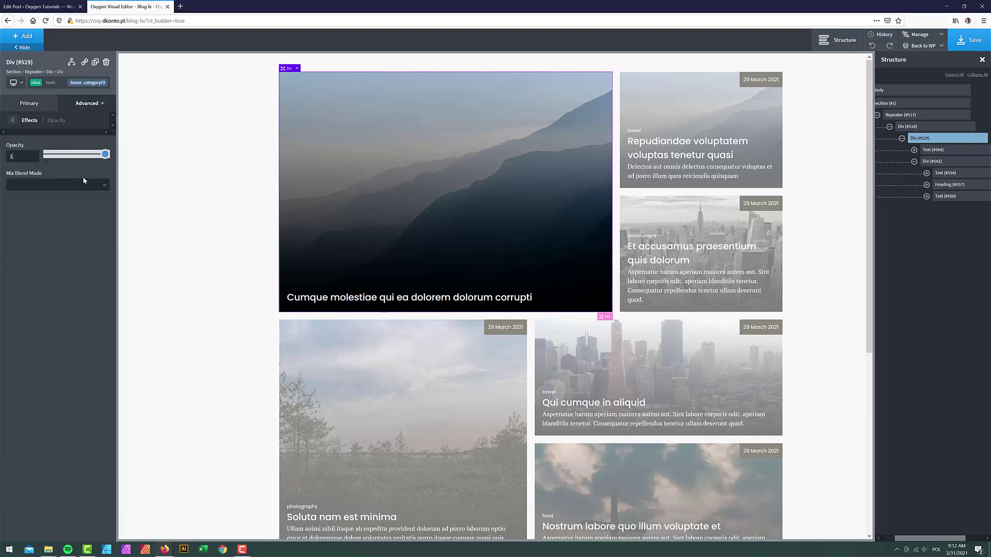
{"action": "left_click", "coordinate": [961, 43]}
- Reload the published blog page and check the category, excerpt and date badge hover effects on cards throughout the grid
{"action": "mouse_move", "coordinate": [164, 549]}
{"action": "left_click", "coordinate": [212, 511]}
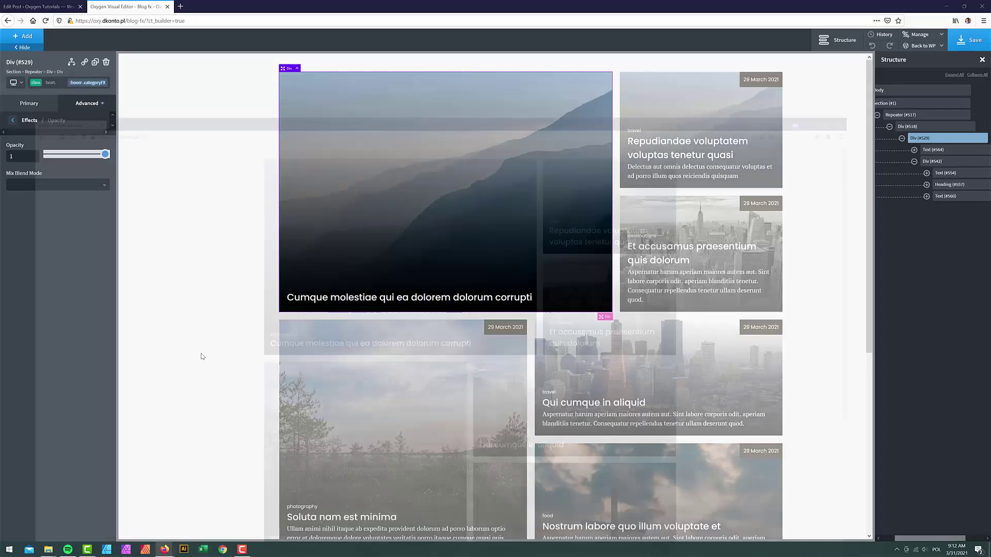
{"action": "key", "text": "F5"}
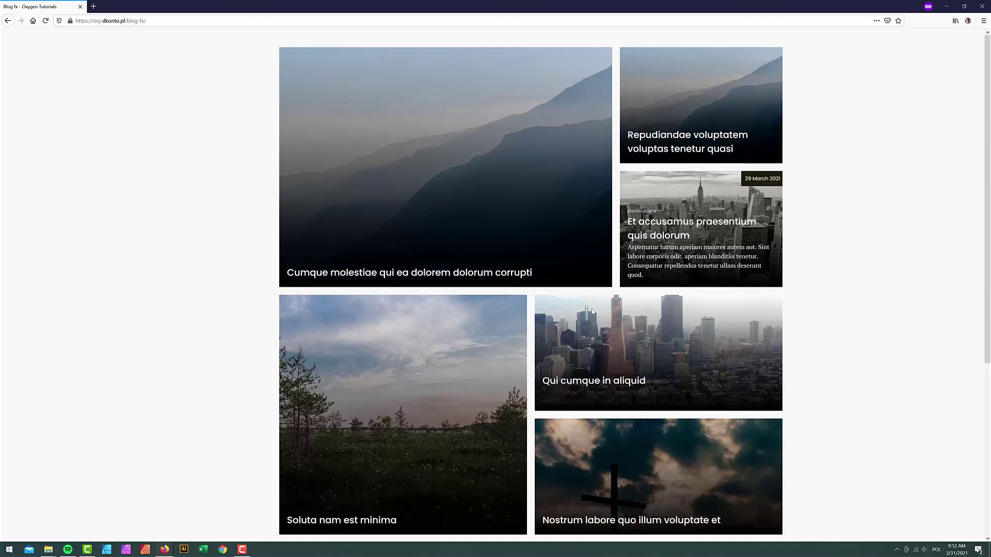
{"action": "scroll", "coordinate": [459, 335], "scroll_direction": "down", "scroll_amount": 3}
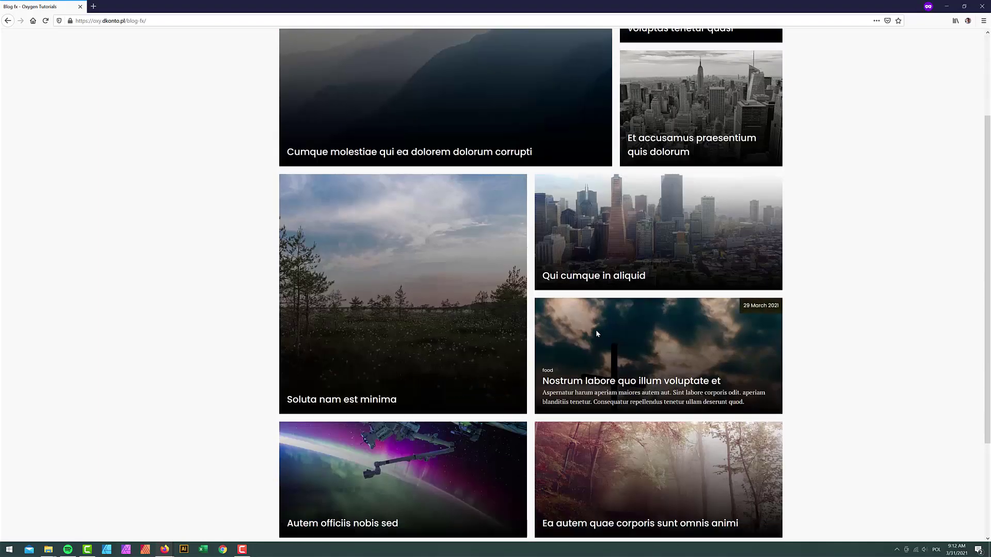
{"action": "scroll", "coordinate": [596, 333], "scroll_direction": "down", "scroll_amount": 3}
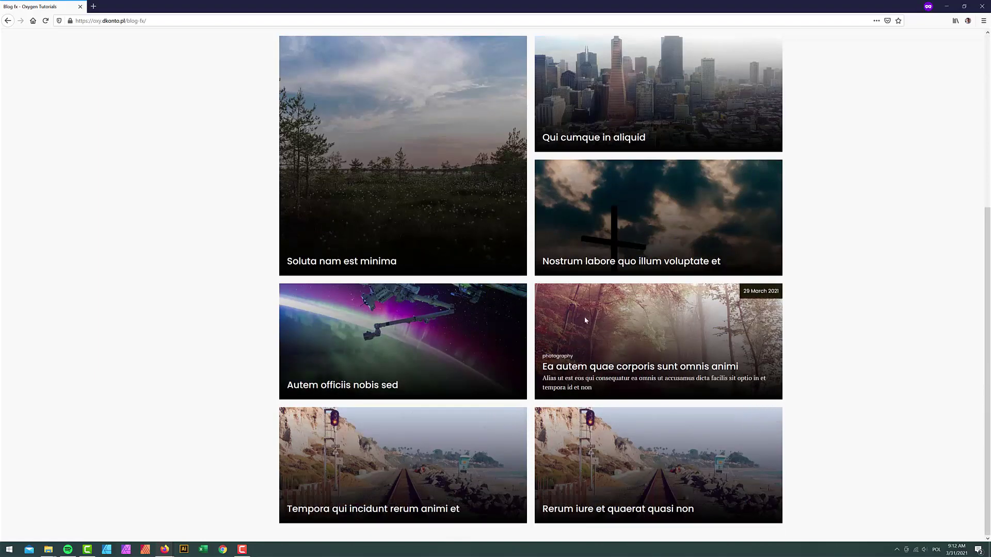
{"action": "scroll", "coordinate": [409, 336], "scroll_direction": "up", "scroll_amount": 5}
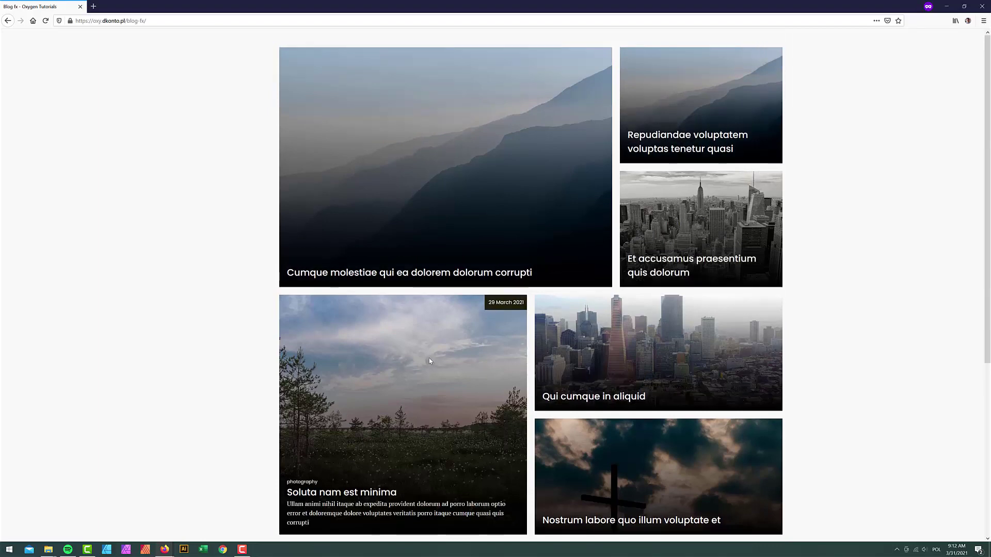
{"action": "scroll", "coordinate": [430, 356], "scroll_direction": "down", "scroll_amount": 1}
{"action": "scroll", "coordinate": [430, 345], "scroll_direction": "down", "scroll_amount": 1}
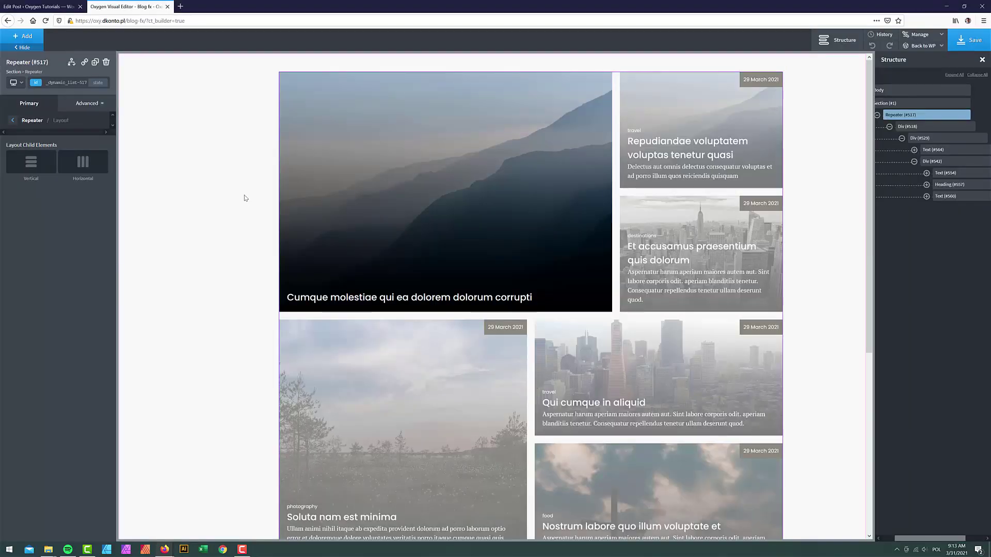